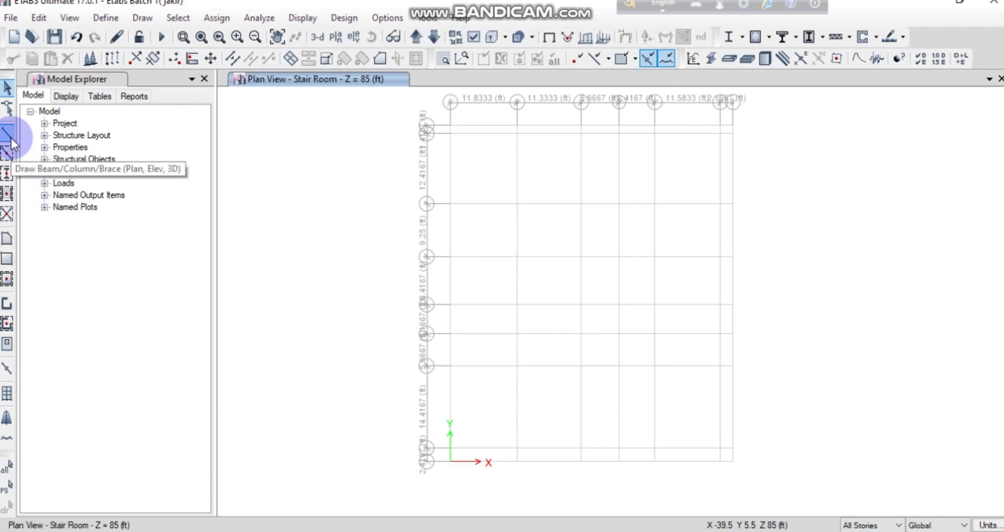
Start drawing columns with the C-1(12"X12") section and check the column positions on the floor beam layout plan in AutoCAD
{"action": "left_click", "coordinate": [7, 174]}
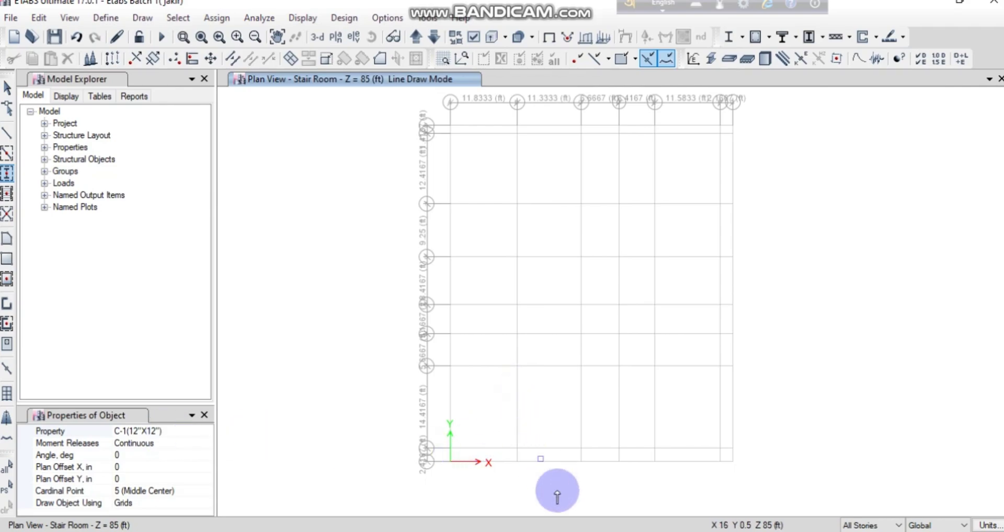
{"action": "mouse_move", "coordinate": [557, 531]}
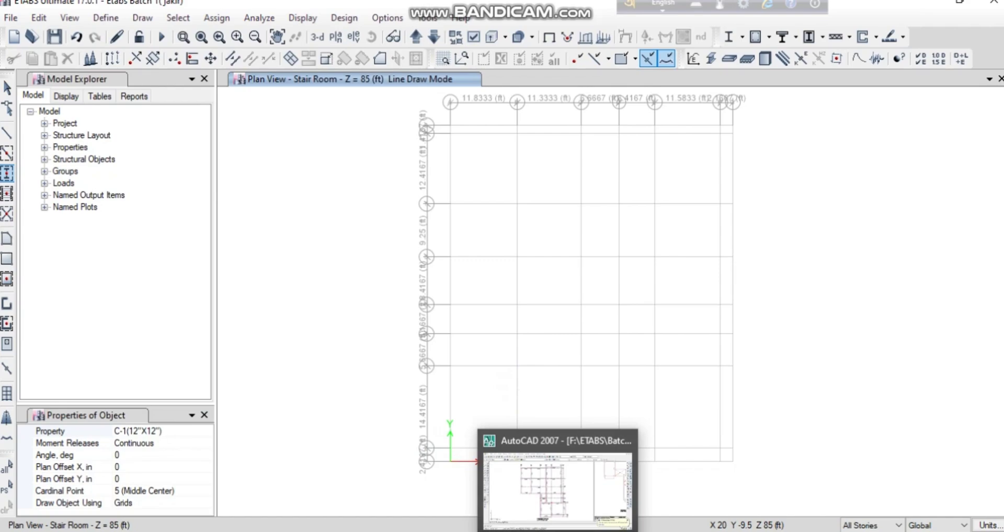
{"action": "left_click", "coordinate": [515, 494]}
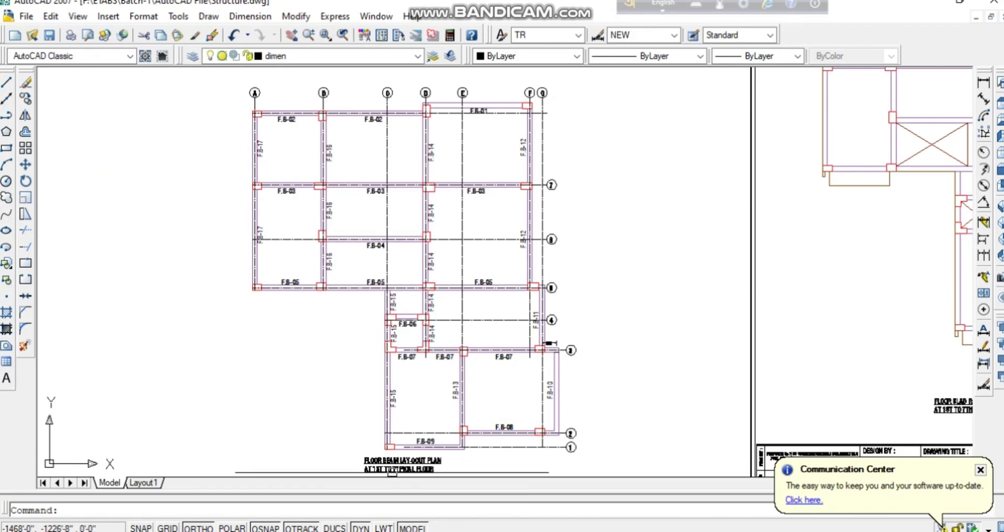
{"action": "mouse_move", "coordinate": [521, 531]}
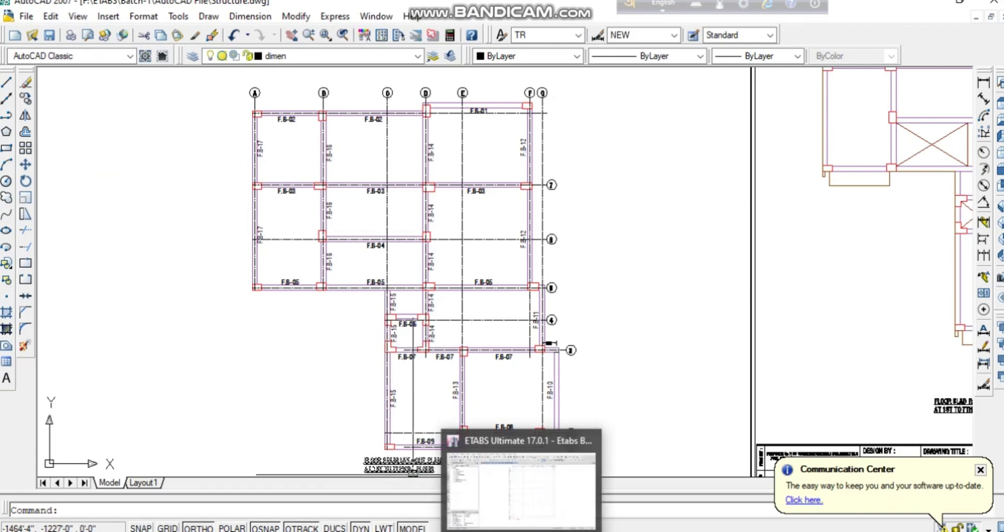
{"action": "left_click", "coordinate": [466, 478]}
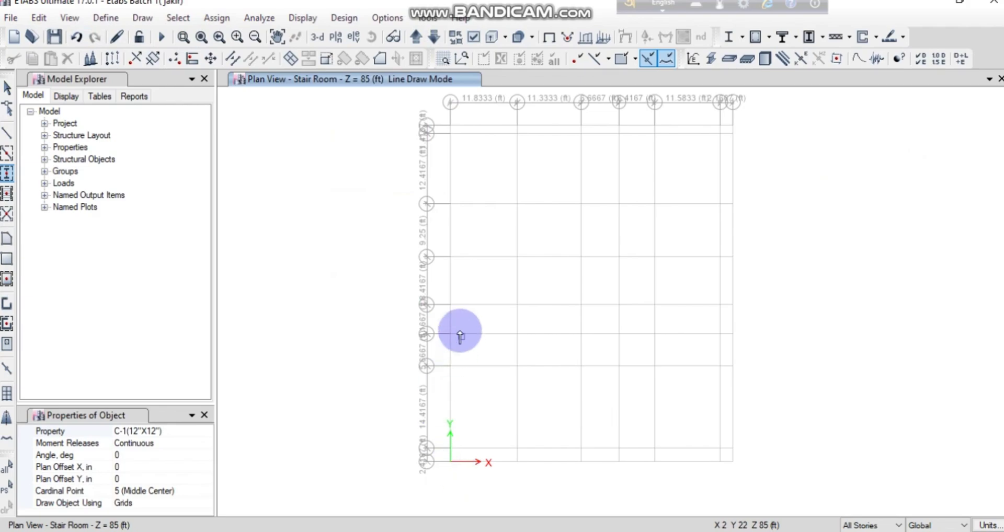
Place C-1(12"X12") columns at grid points A5, B5, B6, B7, A7, A8 and B8 in the Stair Room plan
{"action": "scroll", "coordinate": [447, 301], "scroll_direction": "up", "scroll_amount": 3}
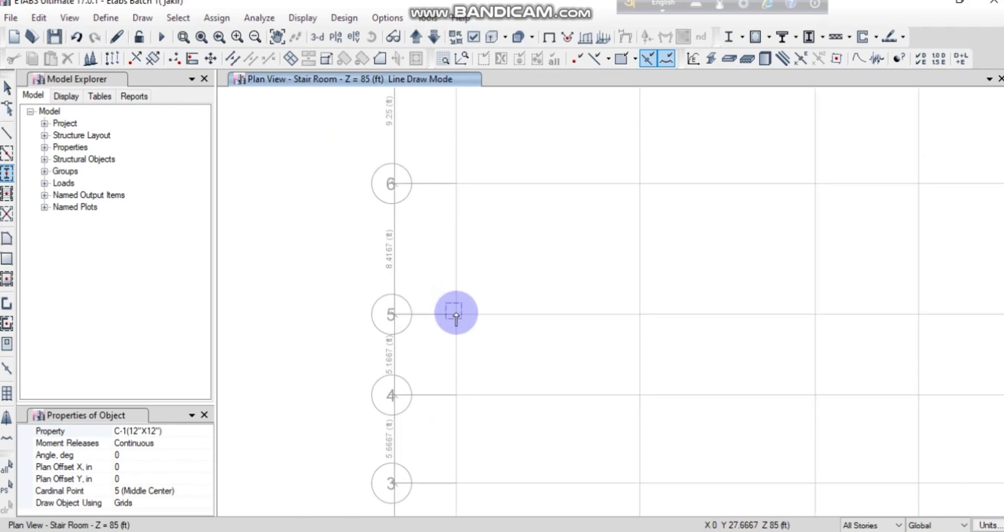
{"action": "left_click", "coordinate": [456, 314]}
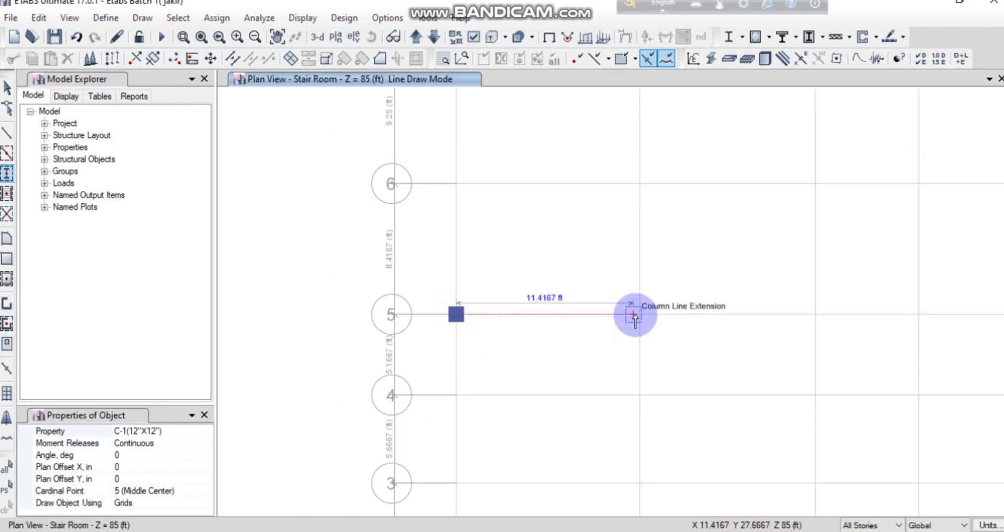
{"action": "left_click", "coordinate": [639, 314]}
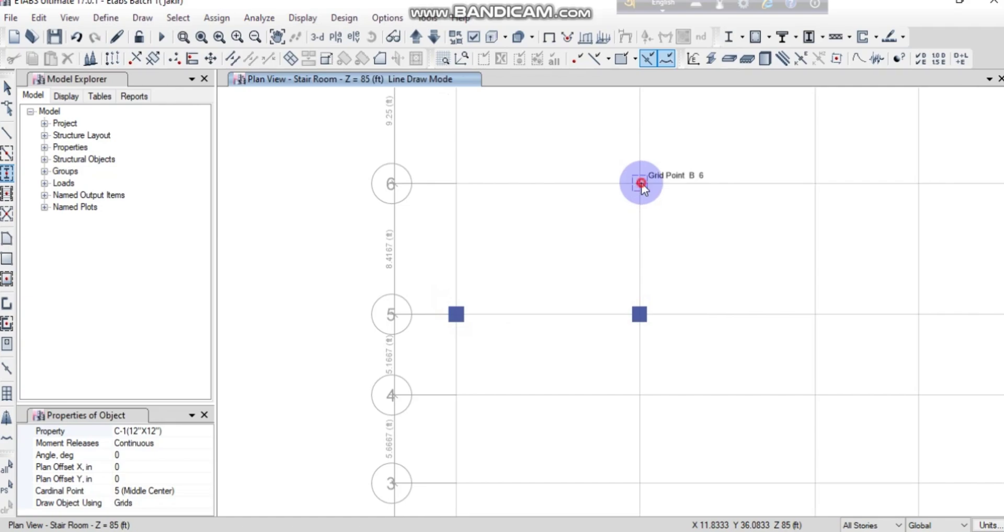
{"action": "left_click", "coordinate": [641, 183]}
{"action": "scroll", "coordinate": [518, 291], "scroll_direction": "down", "scroll_amount": 4}
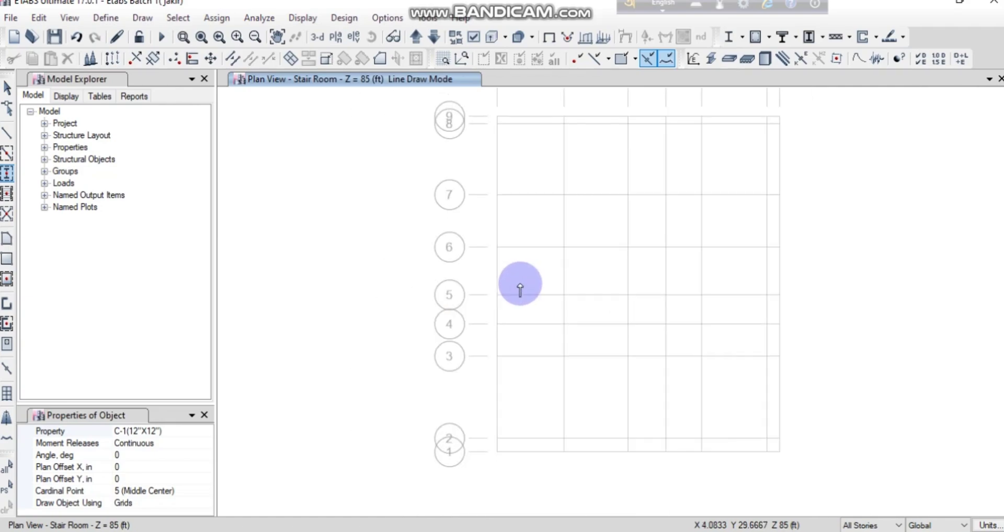
{"action": "left_click", "coordinate": [564, 195]}
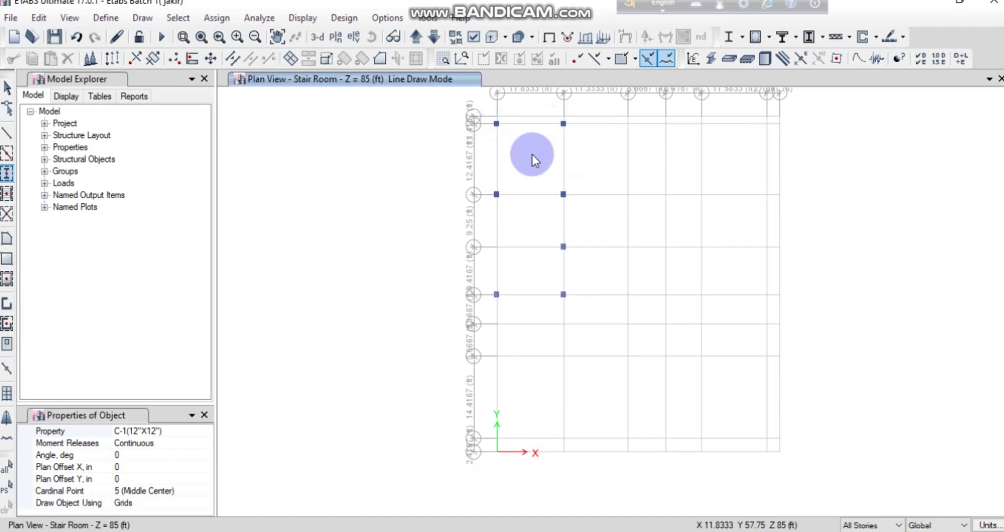
Place C-1(12"X12") columns along grid line D at its intersections with grid lines 8, 7, 6 and 5
{"action": "left_click", "coordinate": [665, 124]}
{"action": "left_click", "coordinate": [665, 194]}
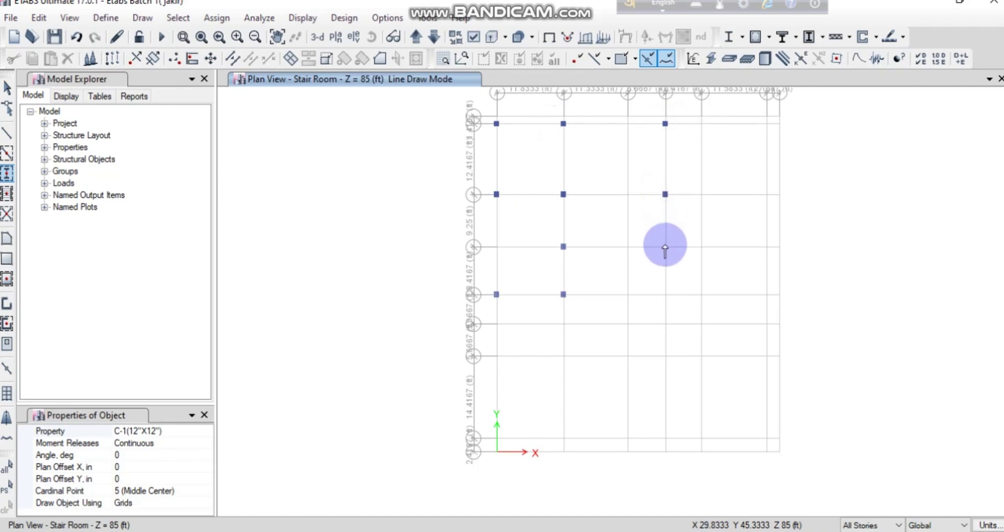
{"action": "left_click", "coordinate": [665, 294]}
Place C-1(12"X12") columns at grid points C1, E2, E3, G3 and G2
{"action": "left_click", "coordinate": [628, 451]}
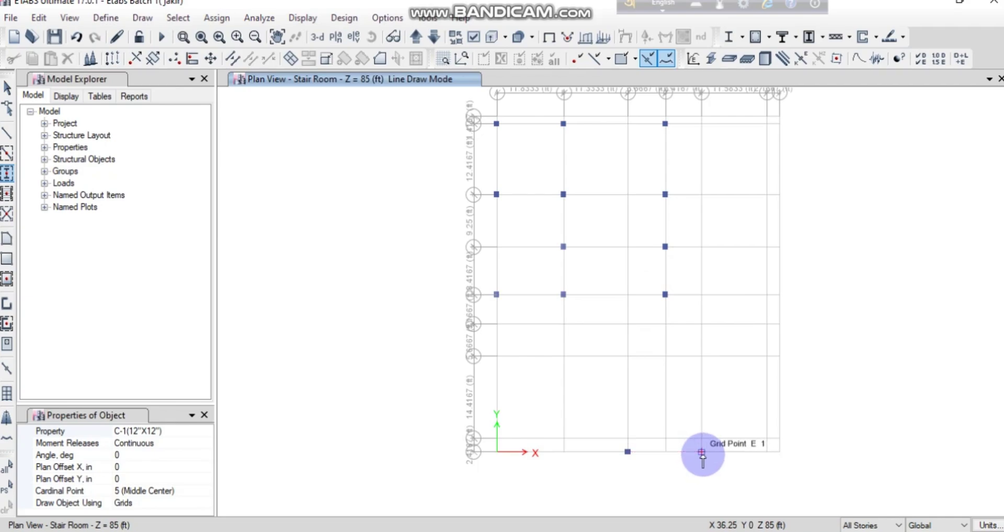
{"action": "left_click", "coordinate": [701, 438]}
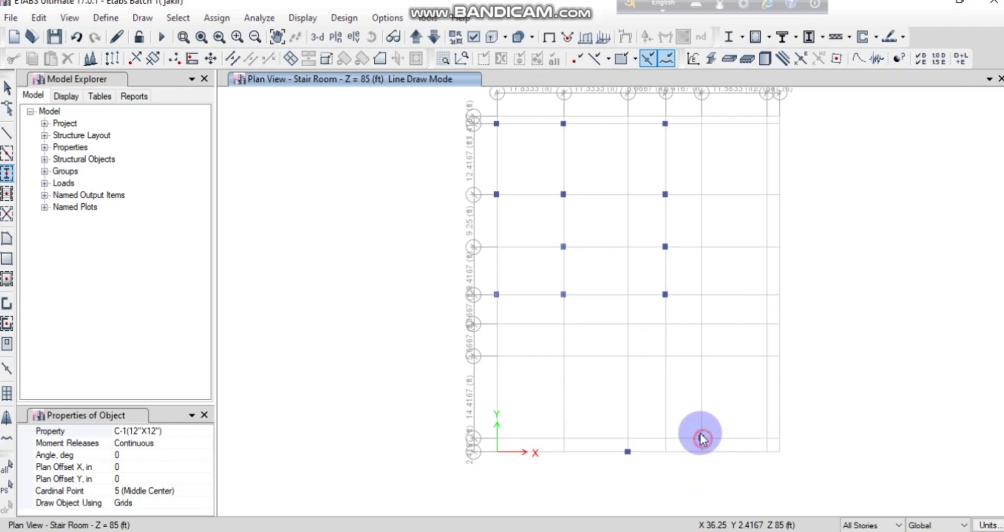
{"action": "left_click", "coordinate": [701, 356]}
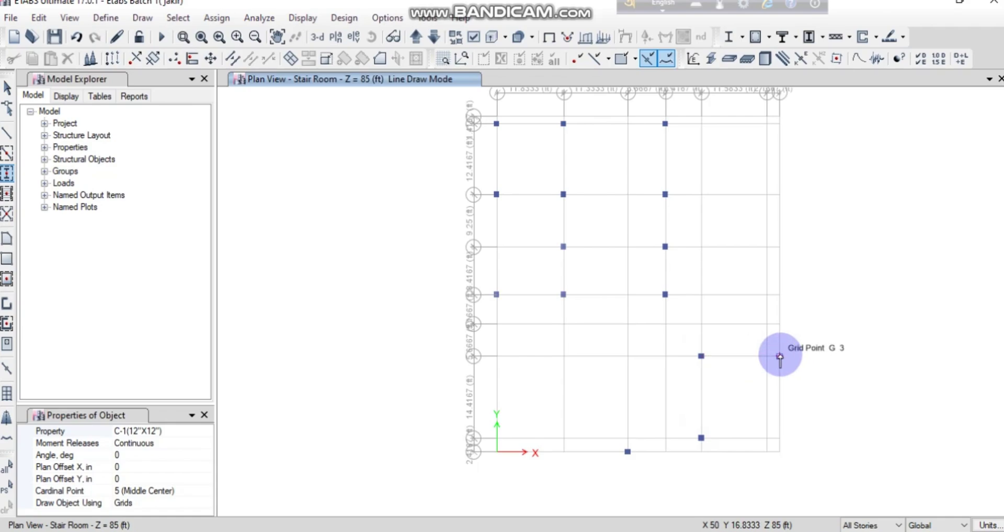
{"action": "left_click", "coordinate": [779, 356]}
{"action": "left_click", "coordinate": [779, 438]}
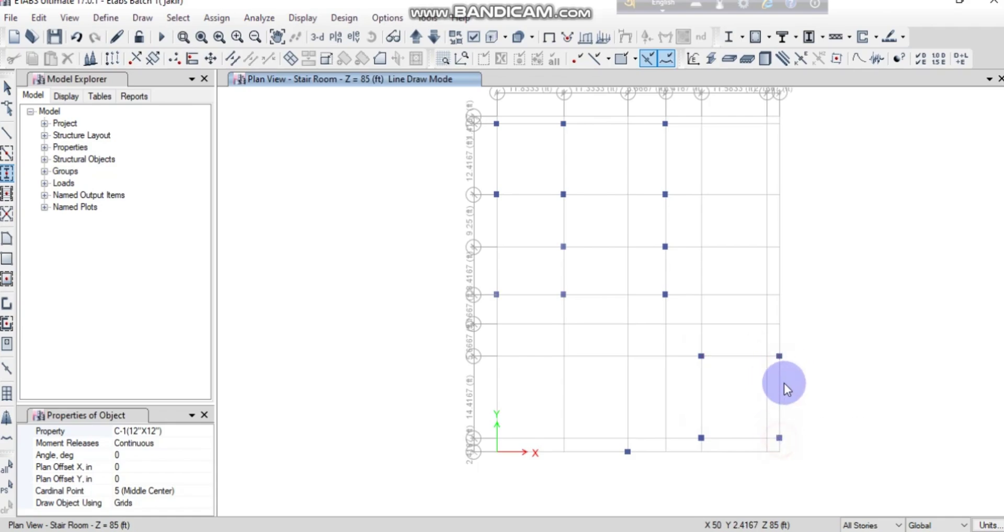
Recheck the beam layout plan in AutoCAD and place C-1(12"X12") columns at grid points F5, F7 and F9 in ETABS
{"action": "middle_click_drag", "start_coordinate": [809, 343], "coordinate": [750, 388]}
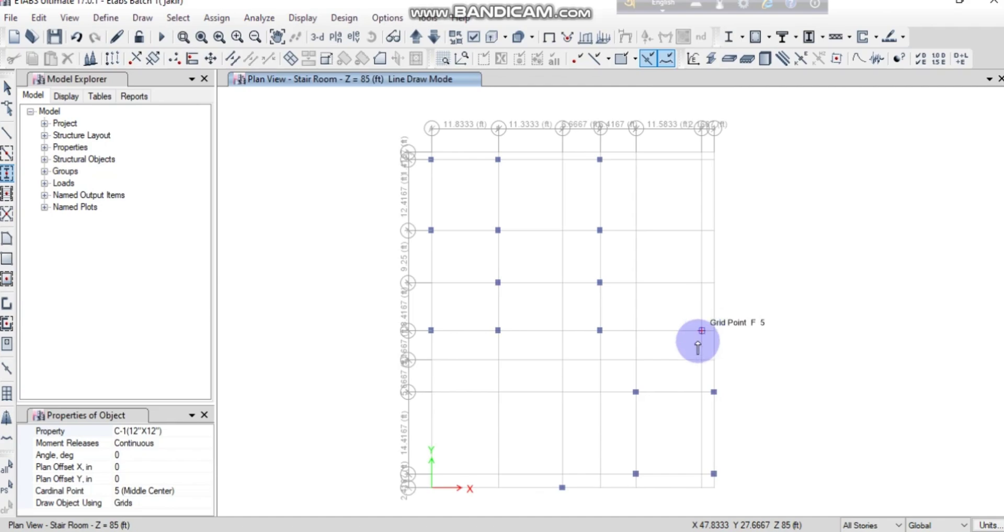
{"action": "left_click", "coordinate": [580, 531]}
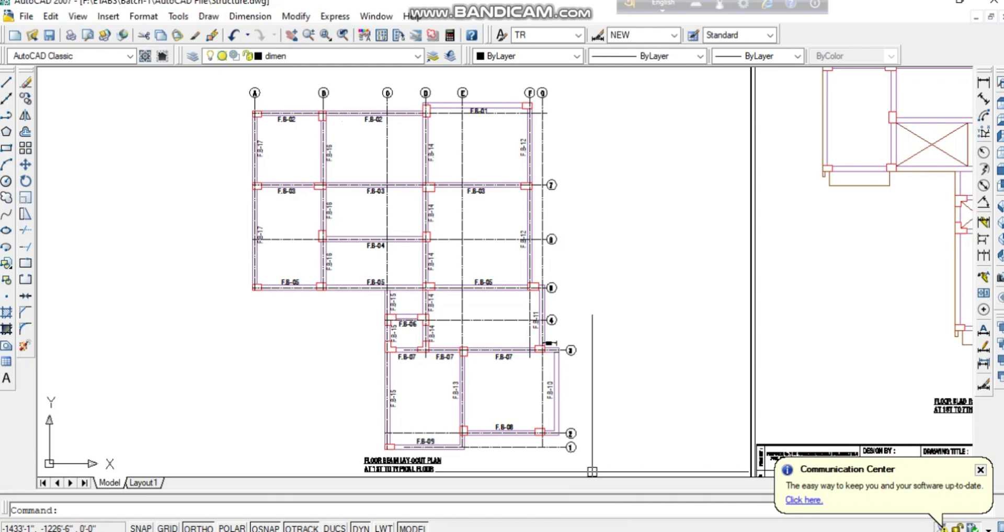
{"action": "left_click", "coordinate": [595, 531]}
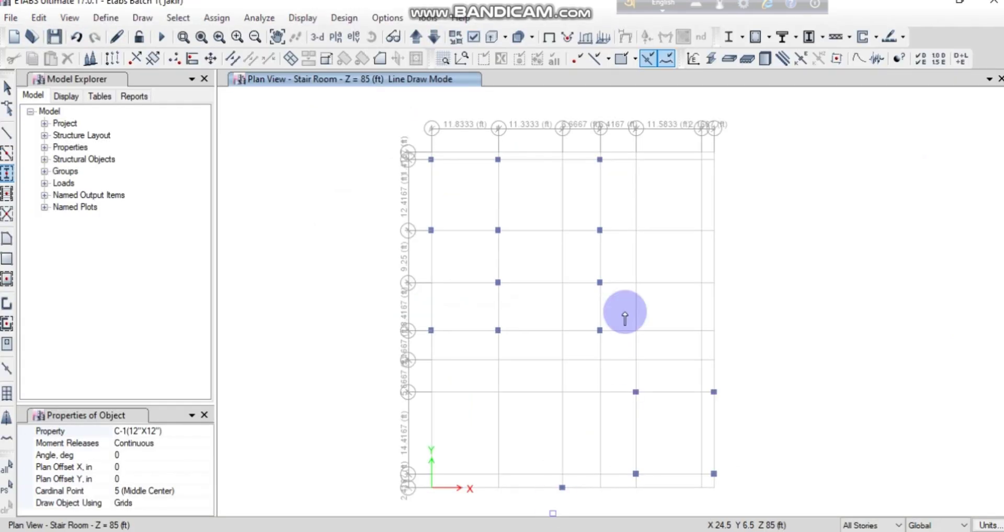
{"action": "left_click", "coordinate": [701, 152]}
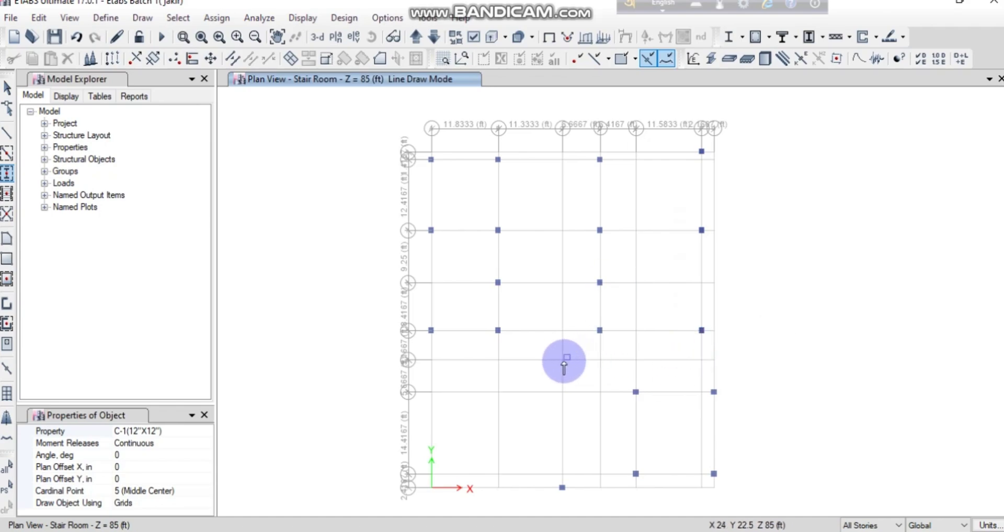
Switch the column section to C L (20" X20") and place an L-shaped column at grid point D4
{"action": "left_click", "coordinate": [207, 431]}
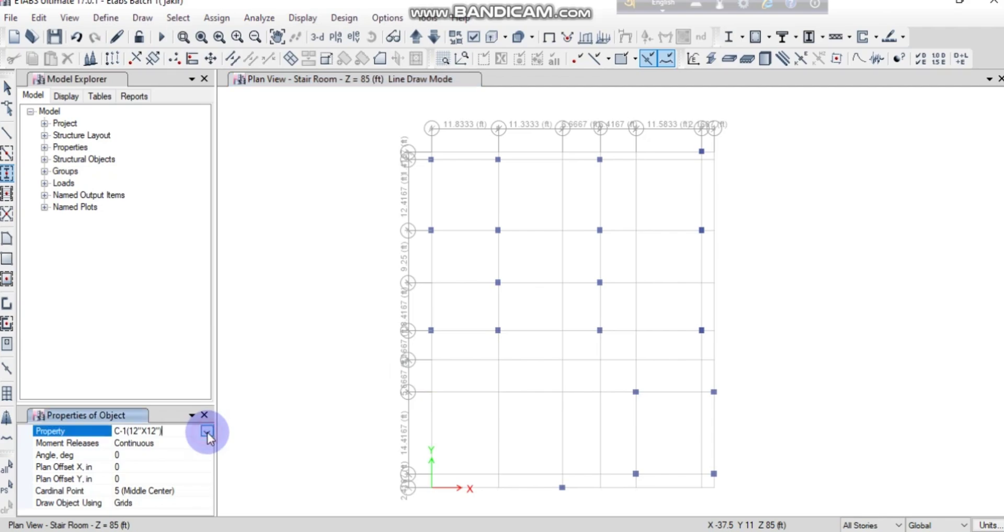
{"action": "left_click", "coordinate": [207, 431]}
{"action": "left_click", "coordinate": [163, 492]}
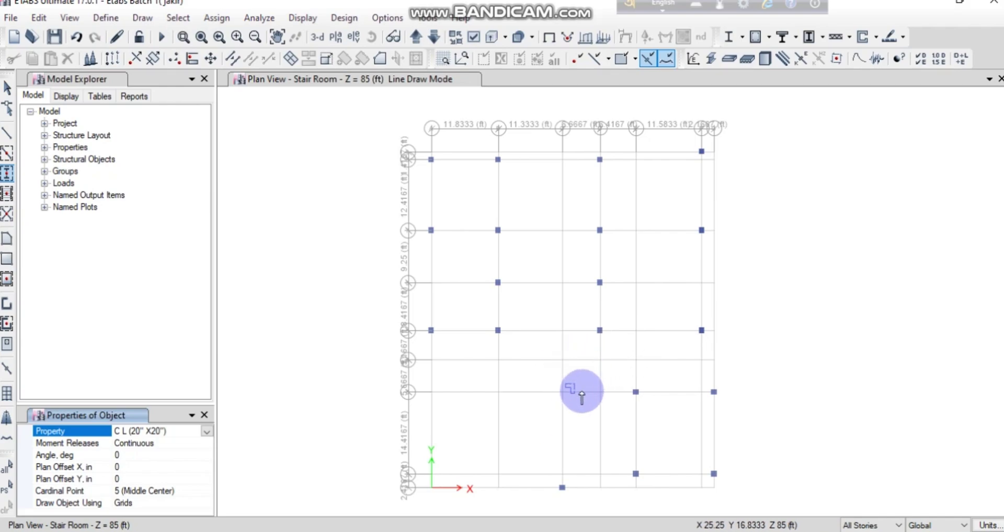
{"action": "left_click", "coordinate": [600, 361]}
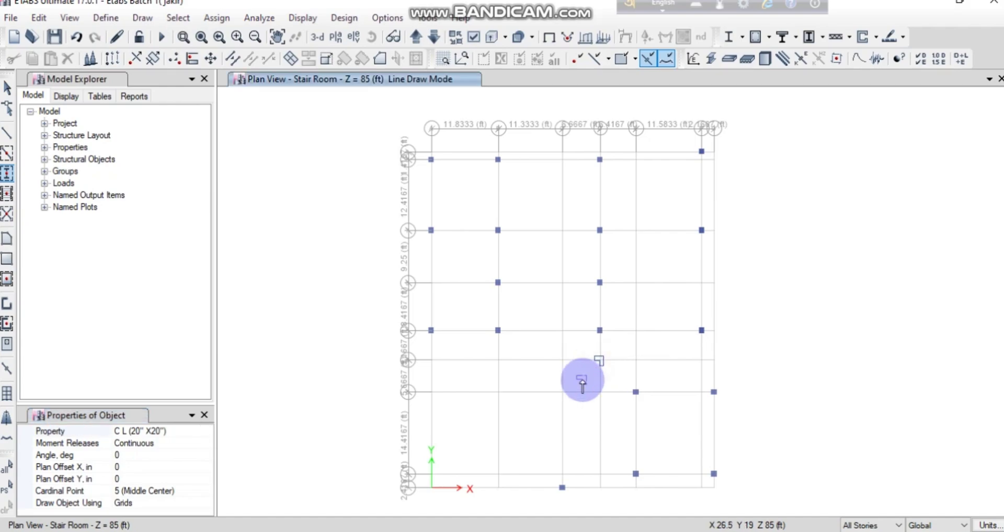
Set the column angle to 90 degrees and place an L-shaped column at grid point C4
{"action": "left_click", "coordinate": [116, 455]}
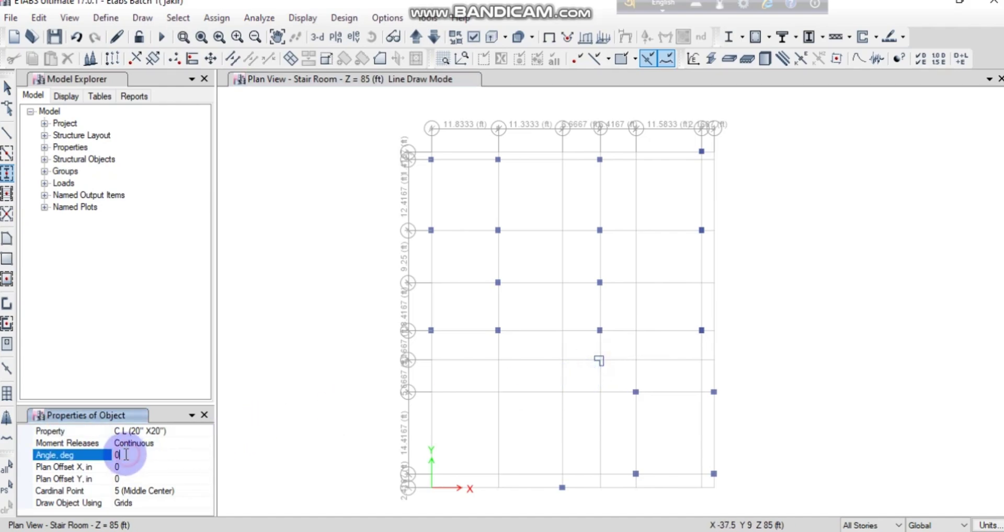
{"action": "type", "text": "901"}
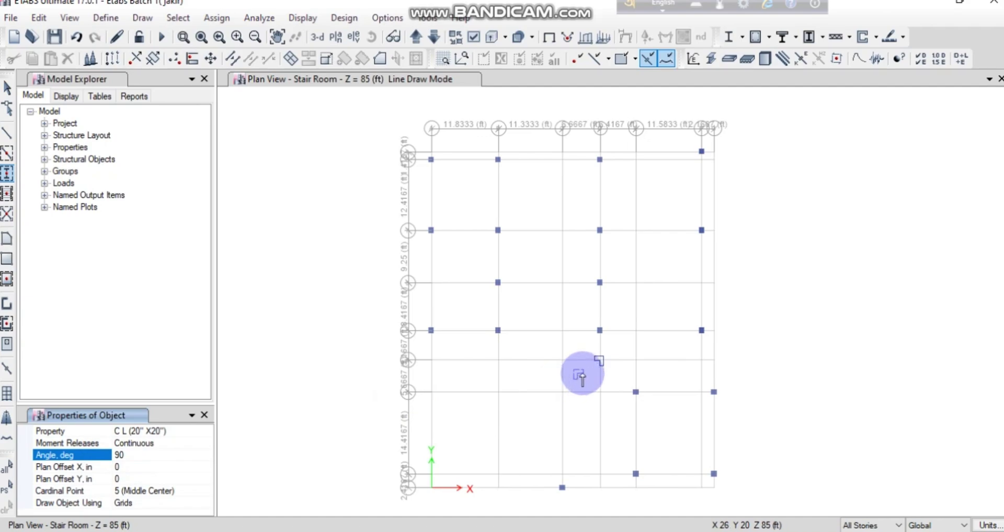
{"action": "scroll", "coordinate": [582, 375], "scroll_direction": "up", "scroll_amount": 3}
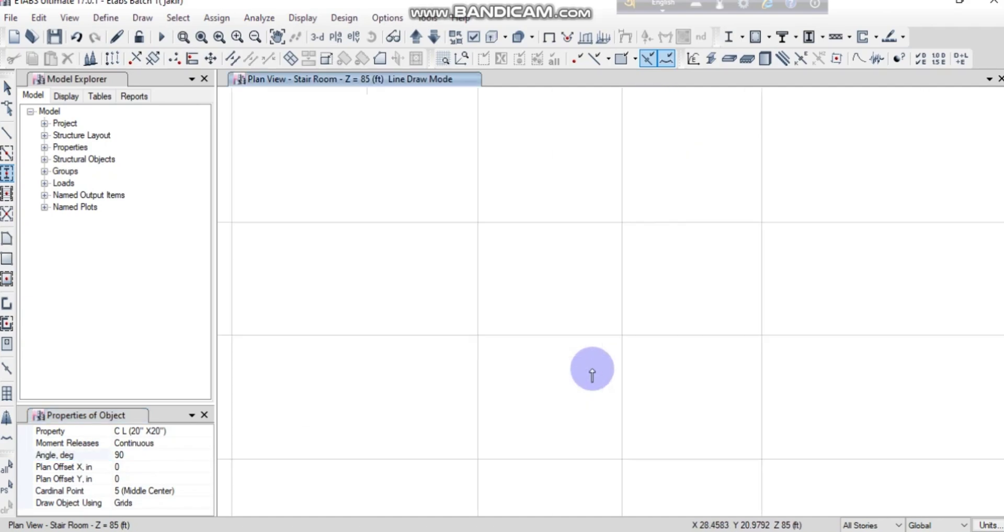
{"action": "scroll", "coordinate": [592, 376], "scroll_direction": "down", "scroll_amount": 1}
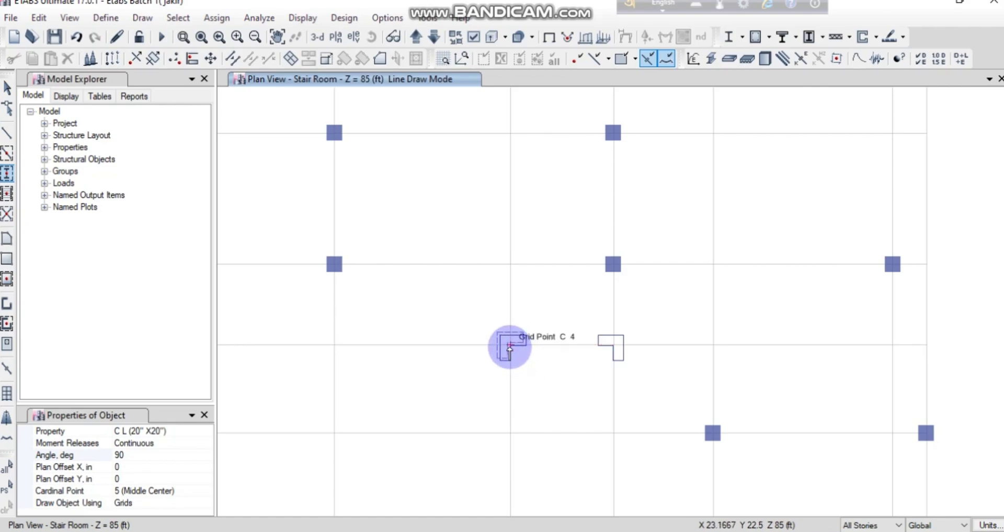
Examine up close how the L-shaped column sits on grid point C4
{"action": "scroll", "coordinate": [510, 348], "scroll_direction": "up", "scroll_amount": 5}
{"action": "scroll", "coordinate": [510, 348], "scroll_direction": "down", "scroll_amount": 3}
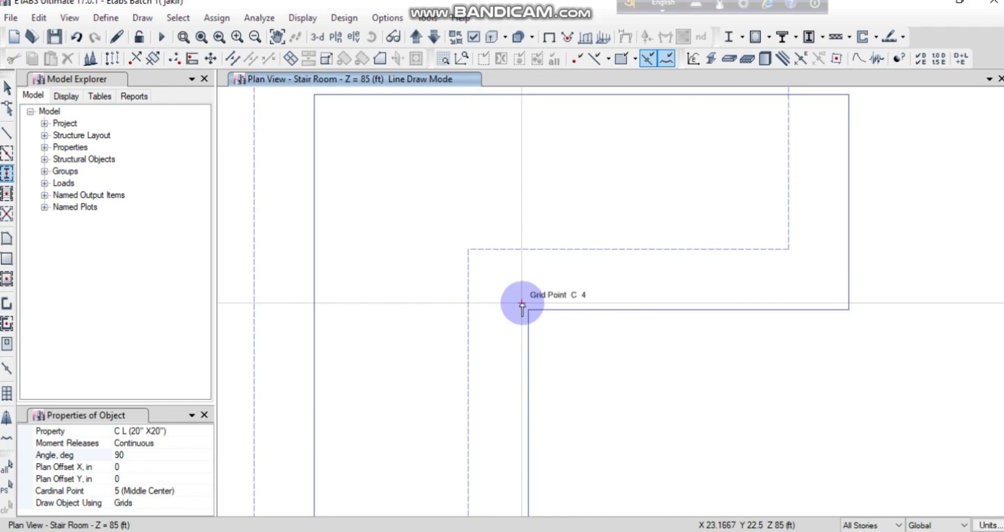
{"action": "scroll", "coordinate": [510, 311], "scroll_direction": "up", "scroll_amount": 5}
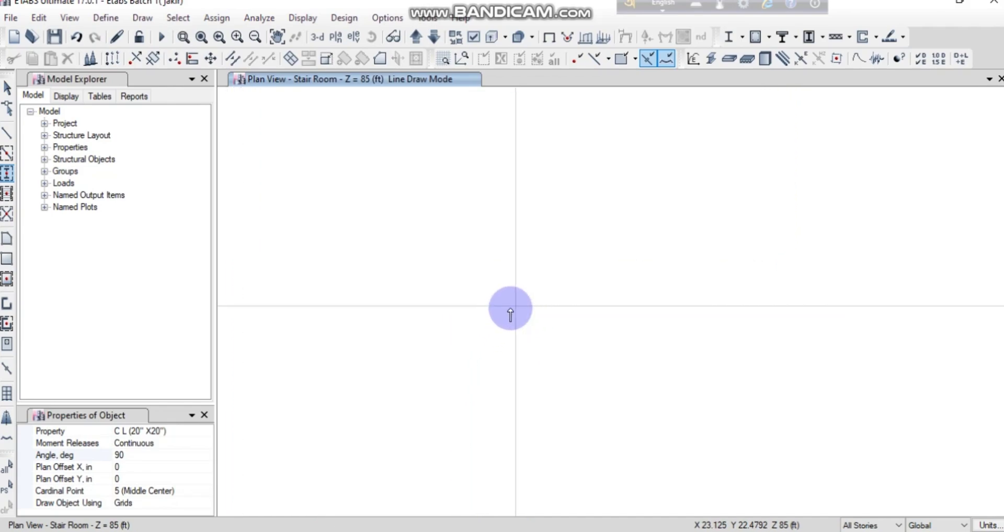
{"action": "scroll", "coordinate": [527, 303], "scroll_direction": "down", "scroll_amount": 4}
{"action": "scroll", "coordinate": [530, 307], "scroll_direction": "up", "scroll_amount": 4}
{"action": "scroll", "coordinate": [523, 303], "scroll_direction": "down", "scroll_amount": 3}
{"action": "scroll", "coordinate": [495, 295], "scroll_direction": "up", "scroll_amount": 3}
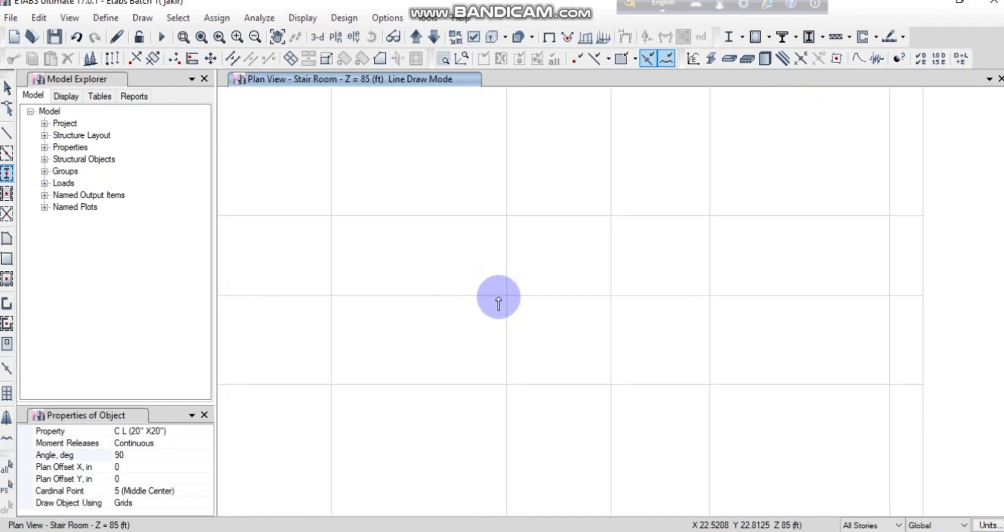
{"action": "scroll", "coordinate": [351, 387], "scroll_direction": "down", "scroll_amount": 4}
Set the column angle to 180 degrees and place an L-shaped column at grid point C3
{"action": "left_click", "coordinate": [133, 455]}
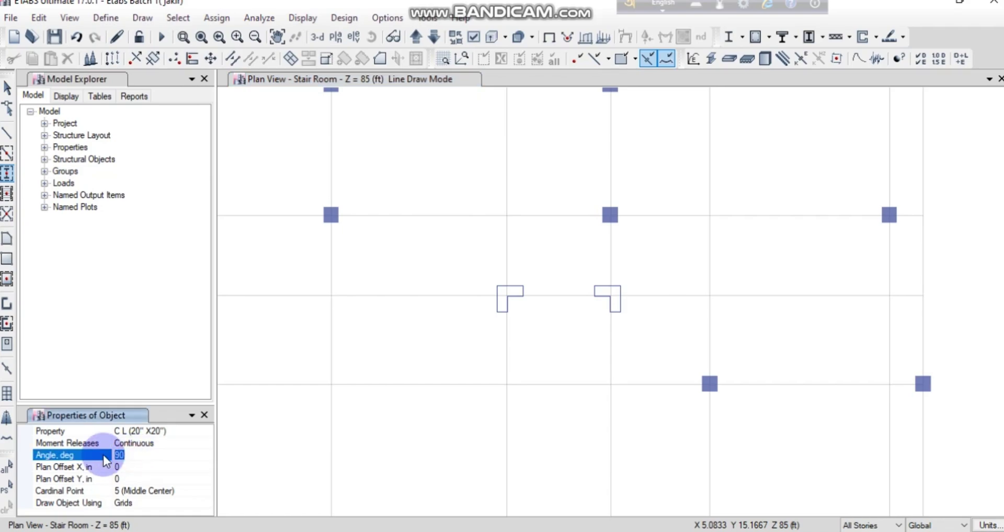
{"action": "type", "text": "18"}
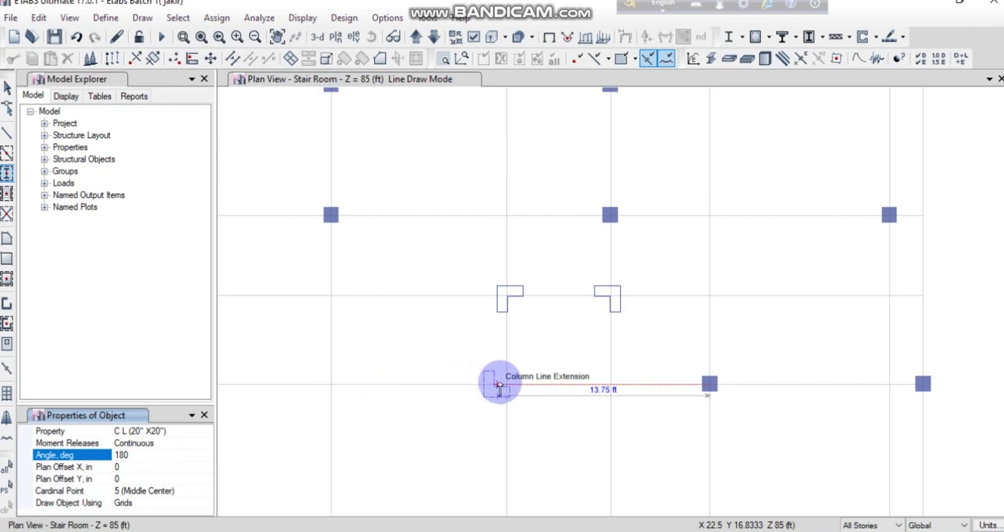
{"action": "left_click", "coordinate": [507, 385]}
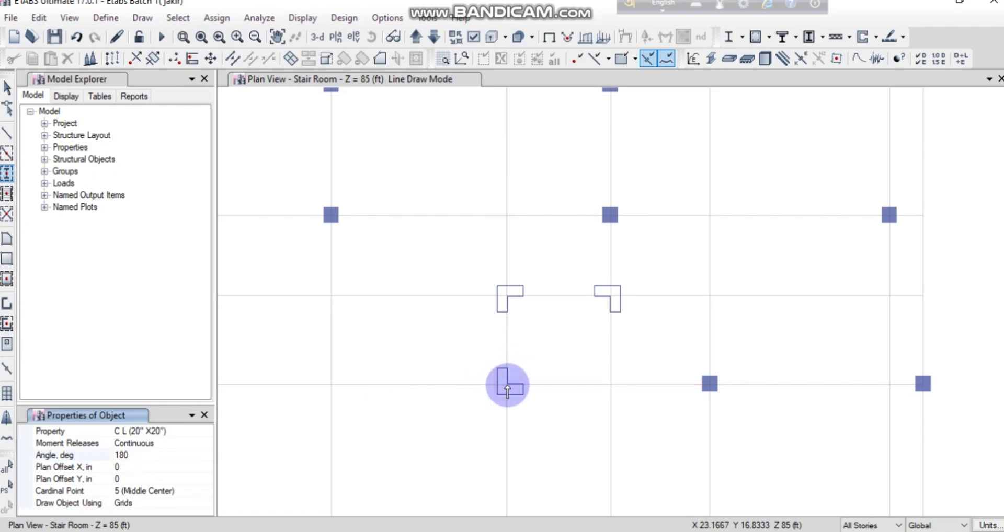
Set the column angle to 270 degrees and place an L-shaped column at grid point D3
{"action": "left_click", "coordinate": [134, 455]}
{"action": "left_click_drag", "start_coordinate": [134, 455], "coordinate": [113, 455]}
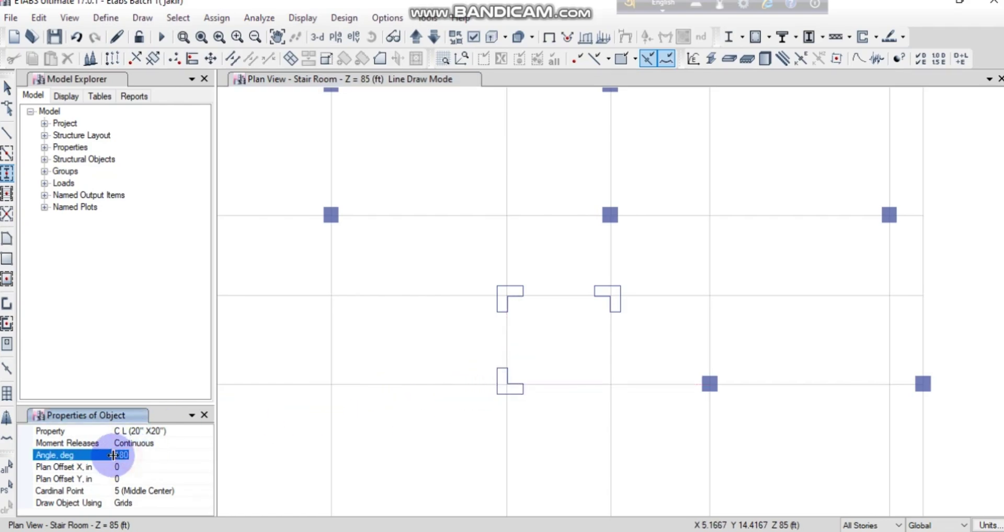
{"action": "type", "text": "270"}
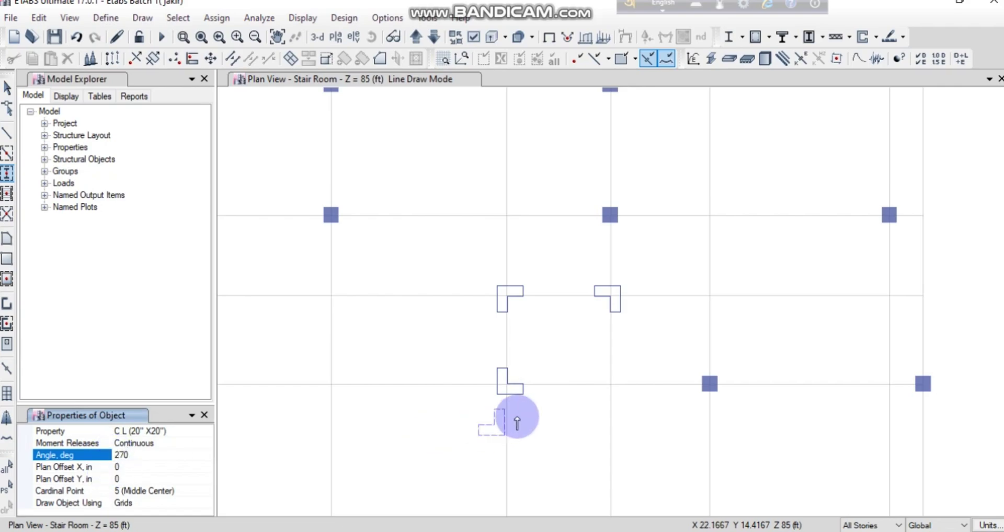
{"action": "left_click", "coordinate": [608, 385]}
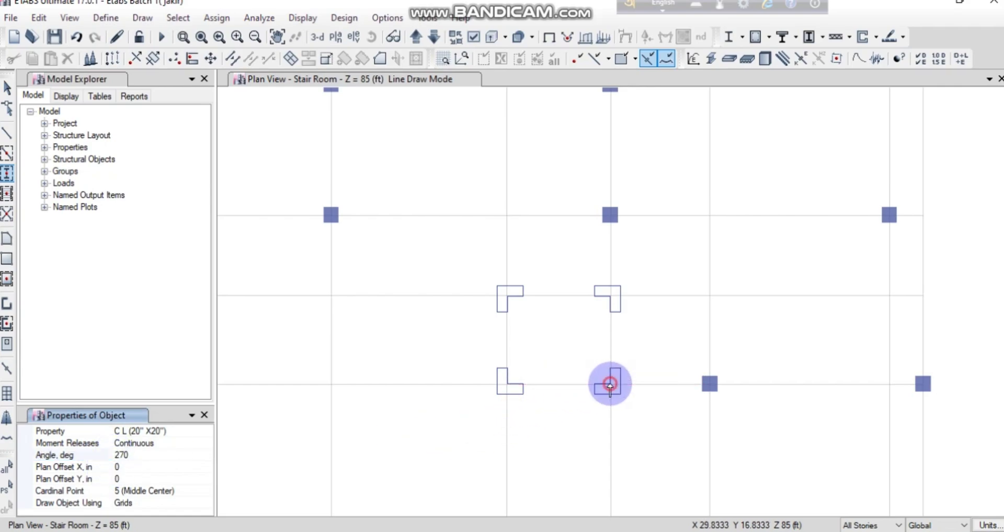
Open a second view window beside the Stair Room plan
{"action": "scroll", "coordinate": [553, 331], "scroll_direction": "down", "scroll_amount": 3}
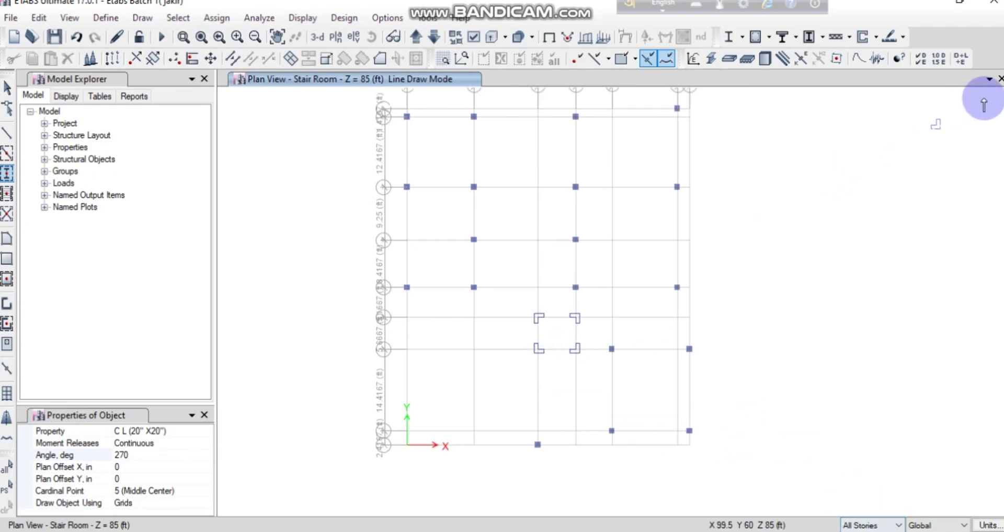
{"action": "left_click", "coordinate": [989, 80]}
{"action": "left_click", "coordinate": [936, 112]}
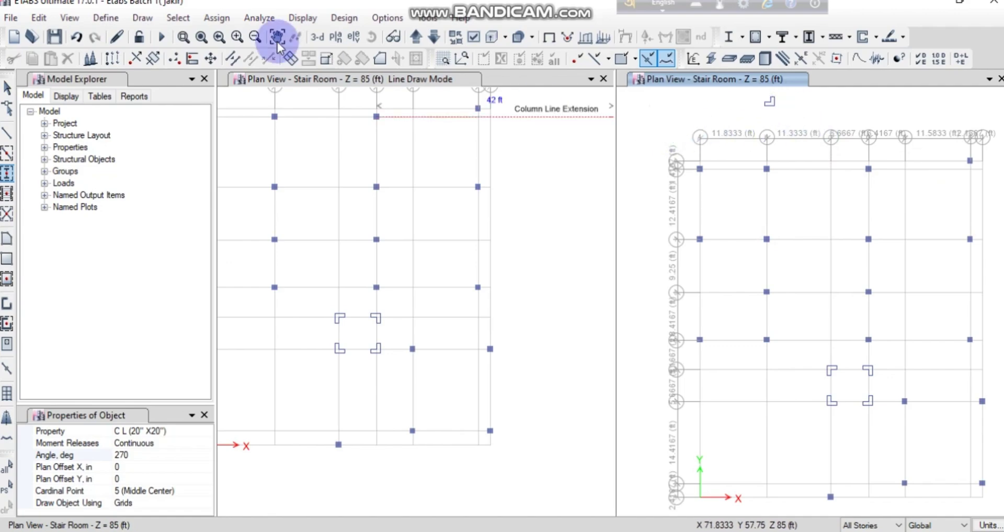
End column drawing and display the model in 3-D in the second window
{"action": "left_click", "coordinate": [7, 86]}
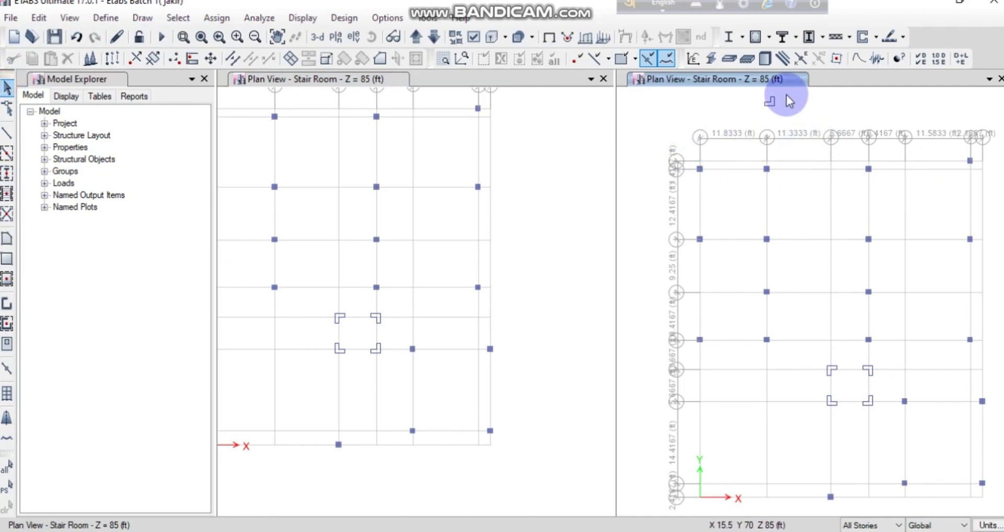
{"action": "left_click_drag", "start_coordinate": [733, 124], "coordinate": [733, 124]}
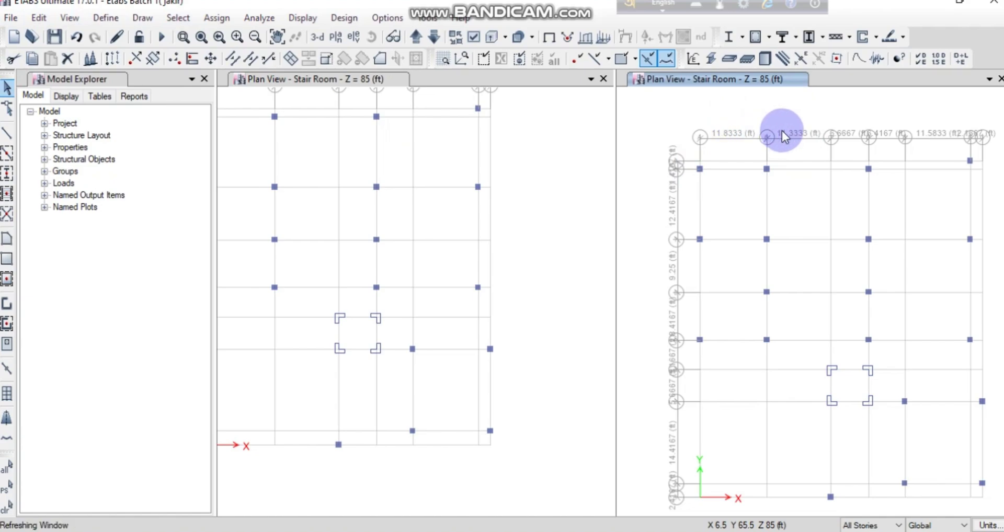
{"action": "left_click", "coordinate": [662, 123]}
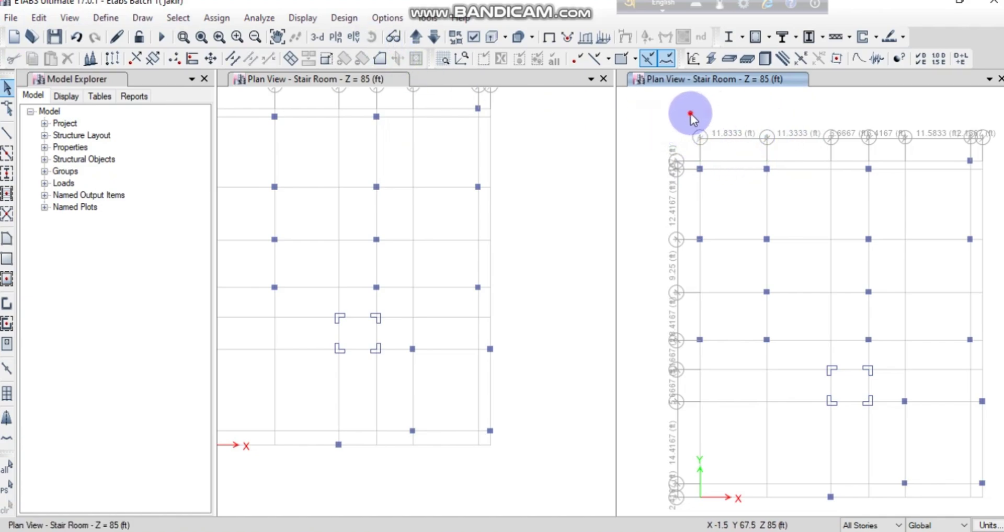
{"action": "left_click", "coordinate": [321, 37]}
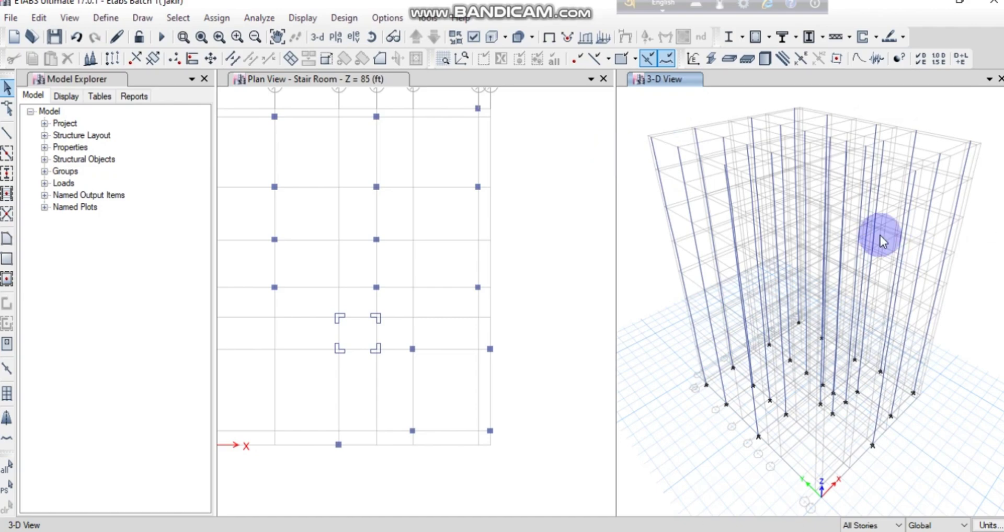
Display the 2nd Floor plan in the second window to check its columns
{"action": "left_click", "coordinate": [336, 37]}
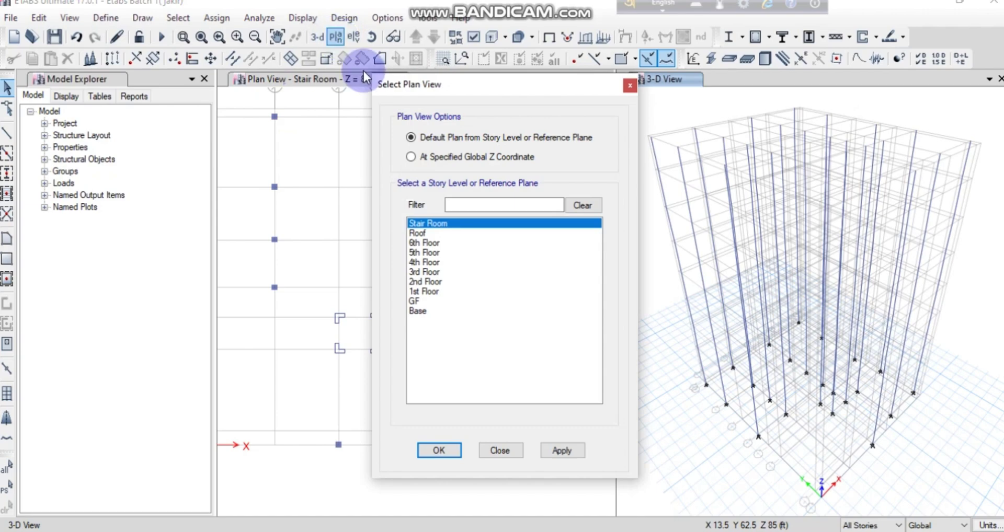
{"action": "left_click", "coordinate": [418, 300]}
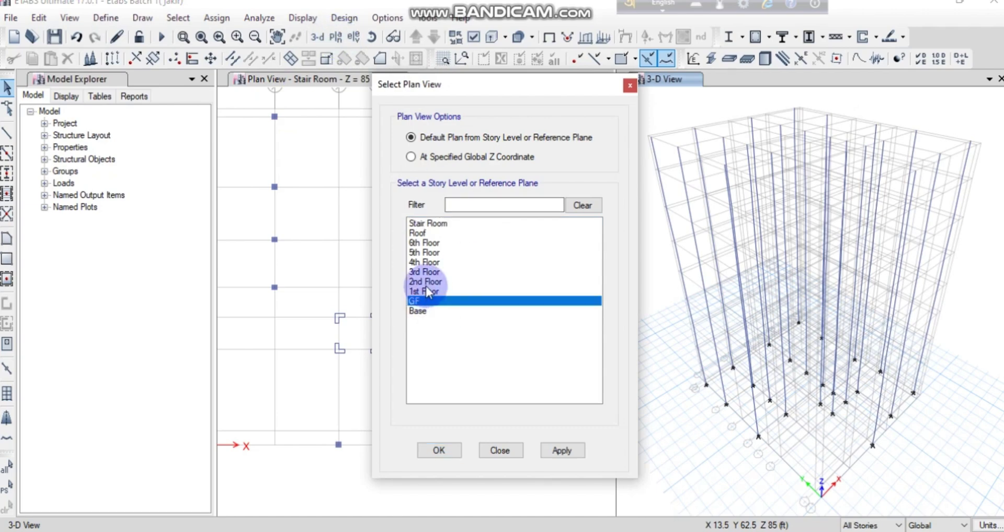
{"action": "left_click", "coordinate": [430, 281]}
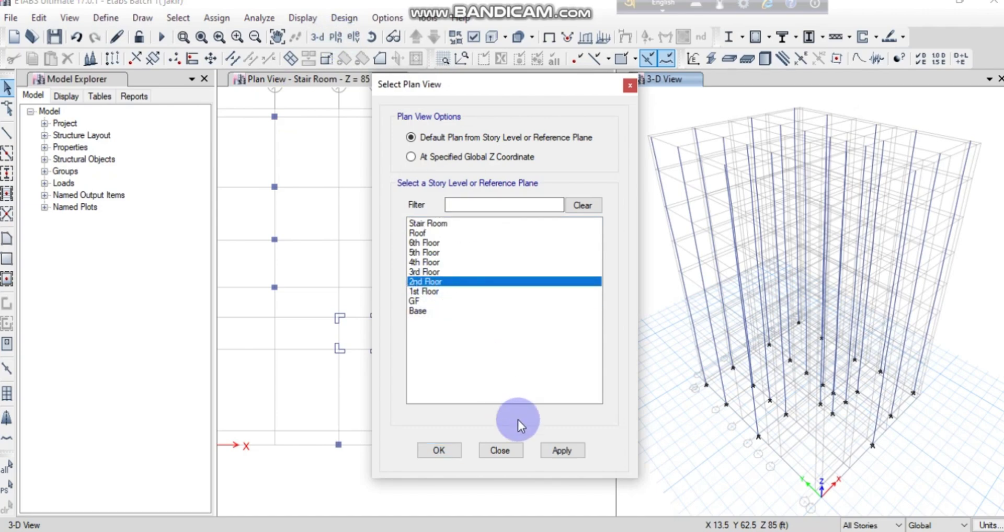
{"action": "left_click", "coordinate": [579, 456]}
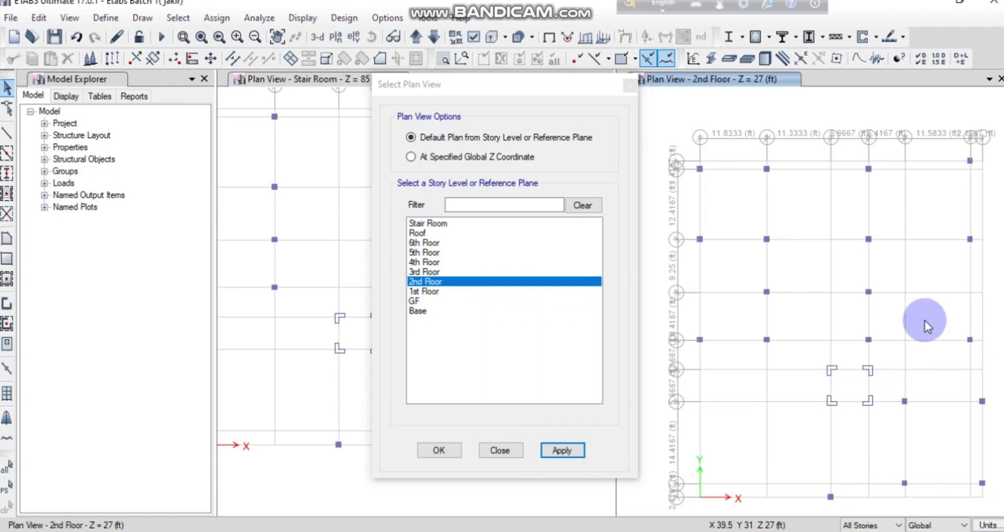
{"action": "left_click", "coordinate": [453, 450]}
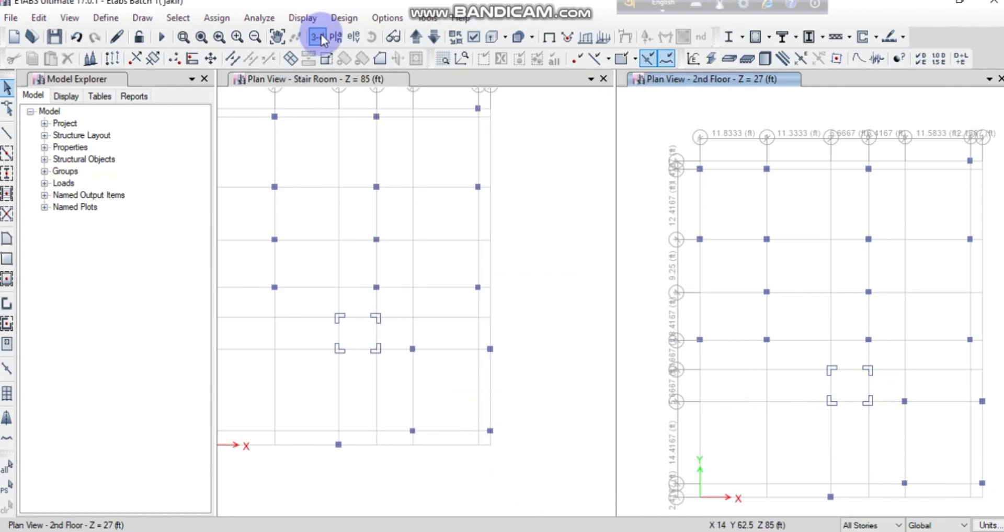
Display the elevation along grid line 3 in the second window to check the columns over the building's height
{"action": "left_click", "coordinate": [354, 37]}
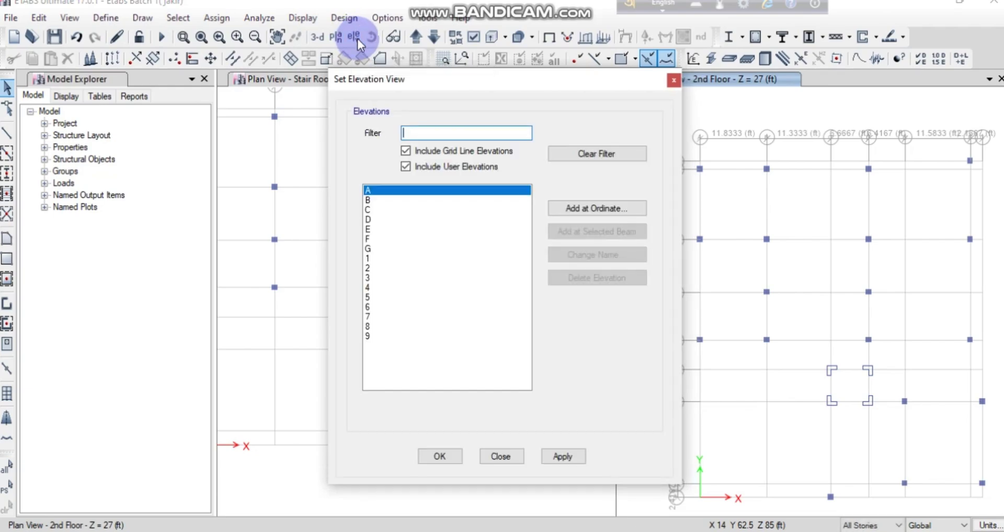
{"action": "left_click", "coordinate": [377, 277]}
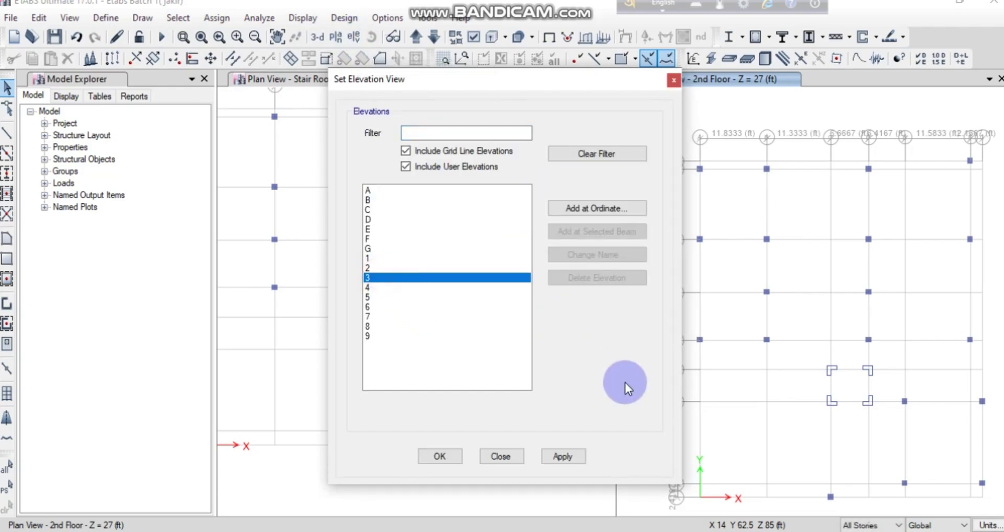
{"action": "left_click", "coordinate": [563, 456]}
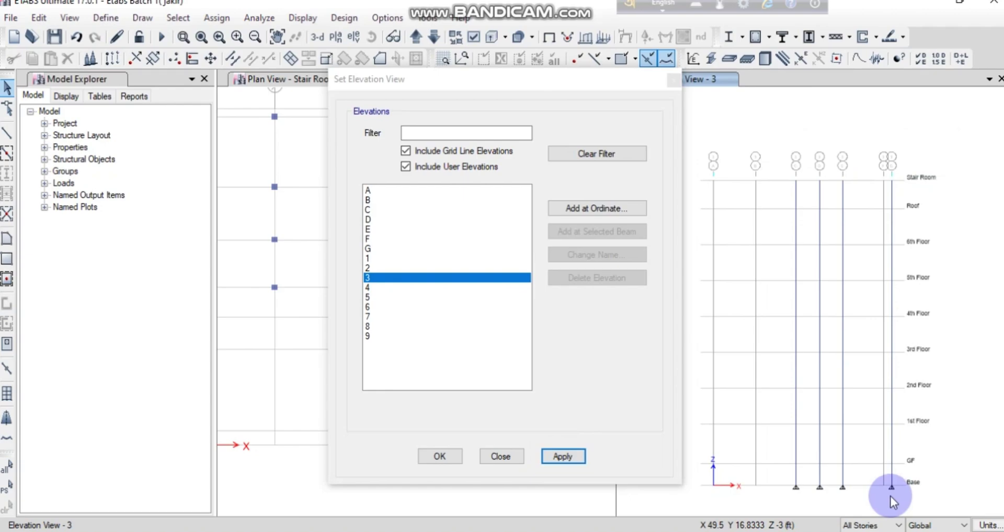
{"action": "left_click", "coordinate": [439, 456]}
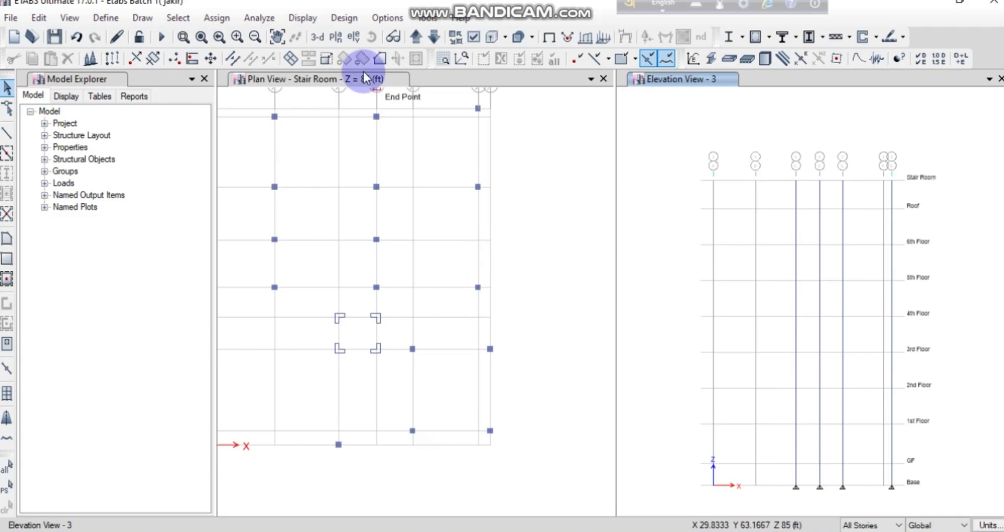
Return the second window to the 3-D view and centre the full column grid in the plan window
{"action": "left_click", "coordinate": [318, 36]}
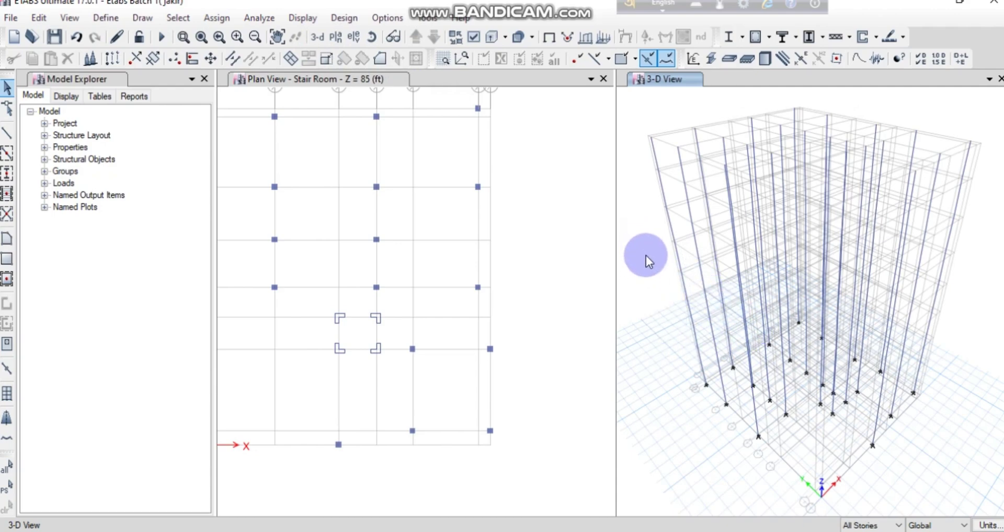
{"action": "middle_click_drag", "start_coordinate": [531, 246], "coordinate": [580, 285]}
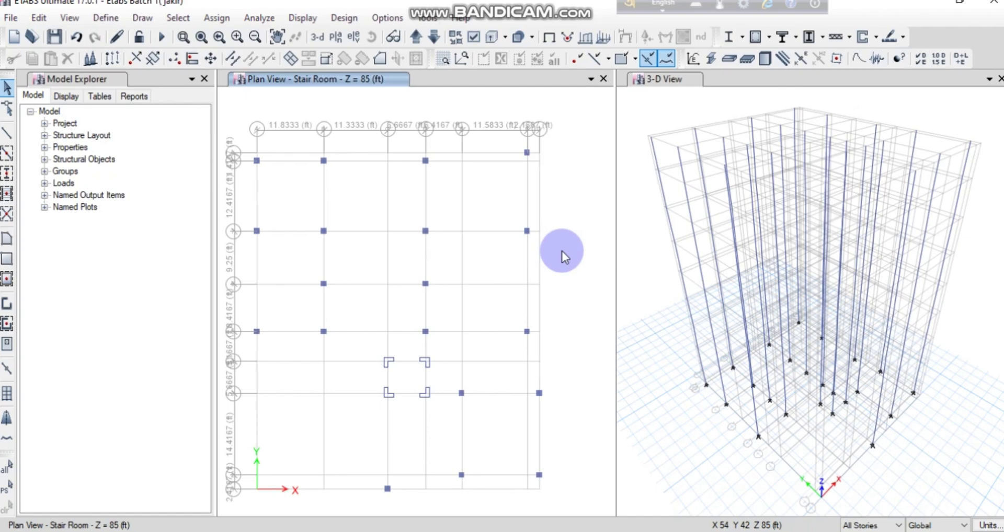
{"action": "middle_click_drag", "start_coordinate": [555, 225], "coordinate": [574, 212]}
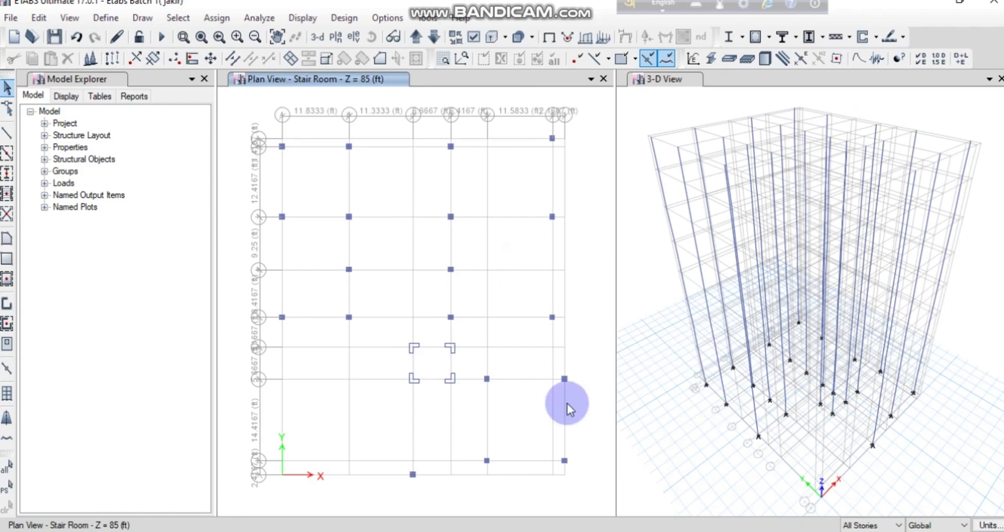
Start drawing frame lines with the FB-1 (10"X12") floor beam property
{"action": "left_click", "coordinate": [6, 134]}
{"action": "left_click", "coordinate": [198, 442]}
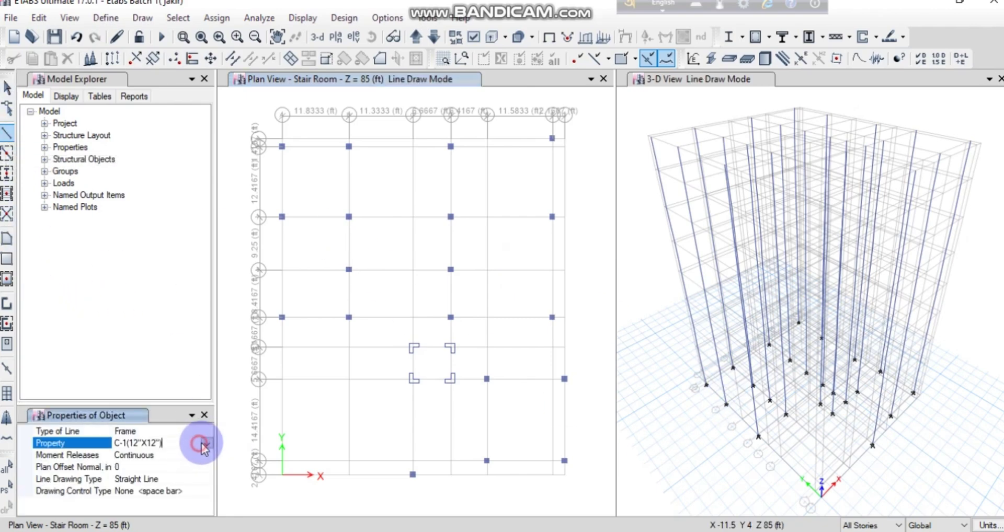
{"action": "left_click", "coordinate": [206, 443]}
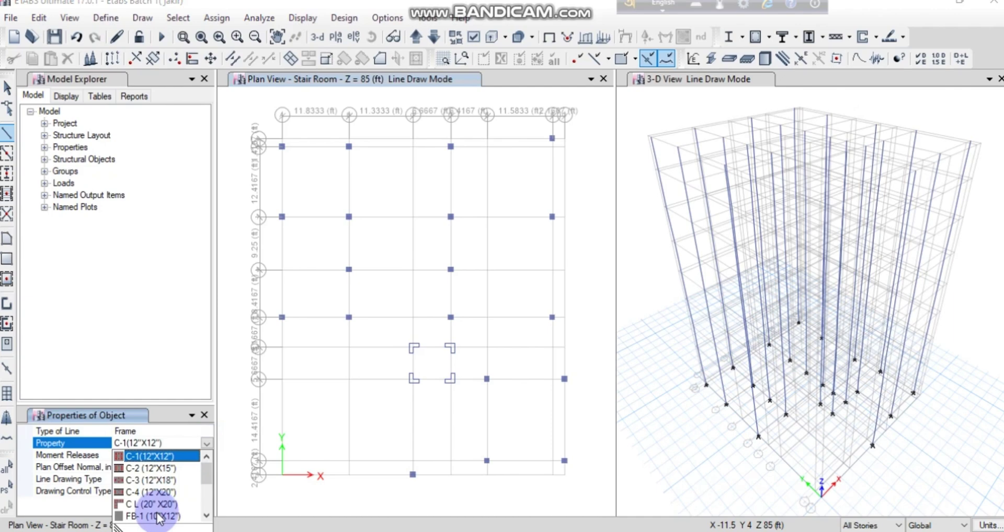
{"action": "left_click", "coordinate": [152, 516]}
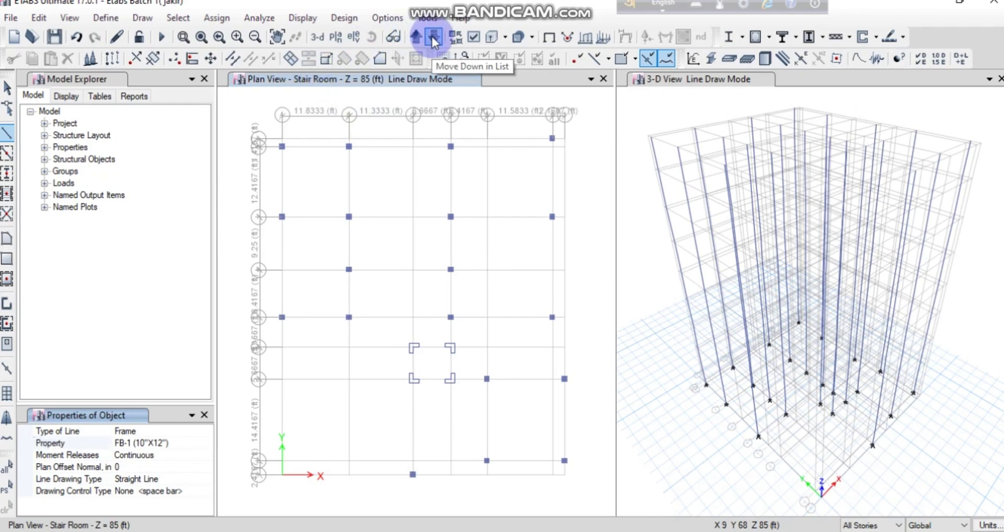
Set the plan view to the 1st Floor and consult the floor beam layout in AutoCAD before returning to ETABS
{"action": "left_click", "coordinate": [416, 38]}
{"action": "left_click", "coordinate": [416, 38]}
{"action": "left_click", "coordinate": [415, 37]}
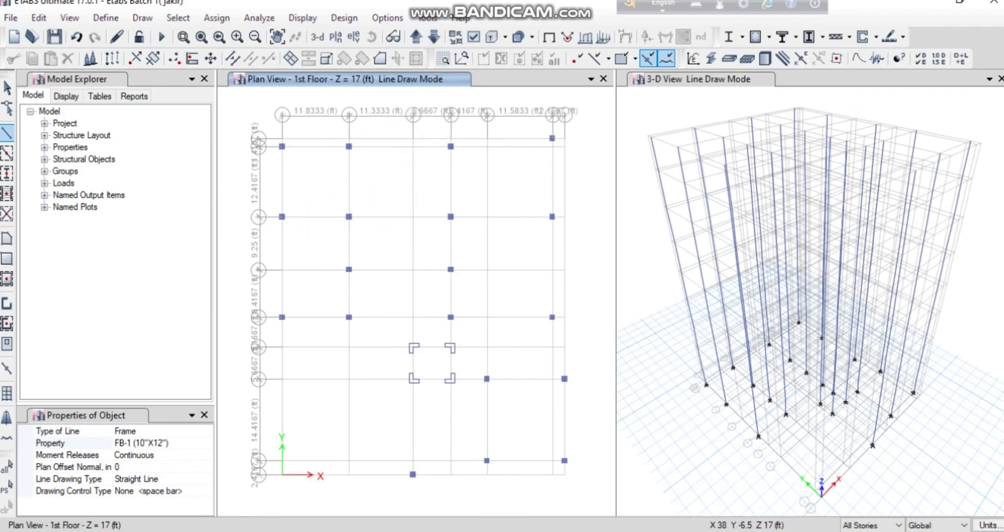
{"action": "key", "text": "alt+Tab"}
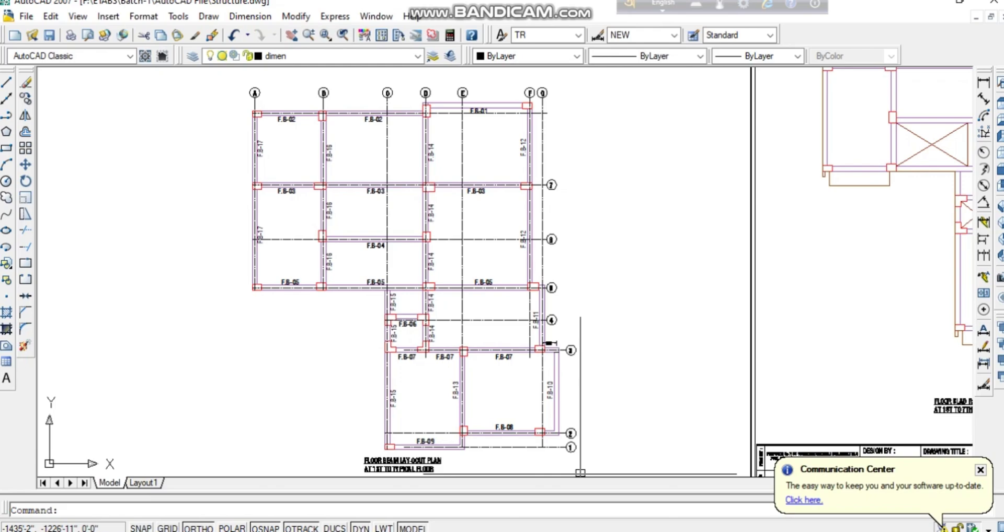
{"action": "key", "text": "alt+Tab"}
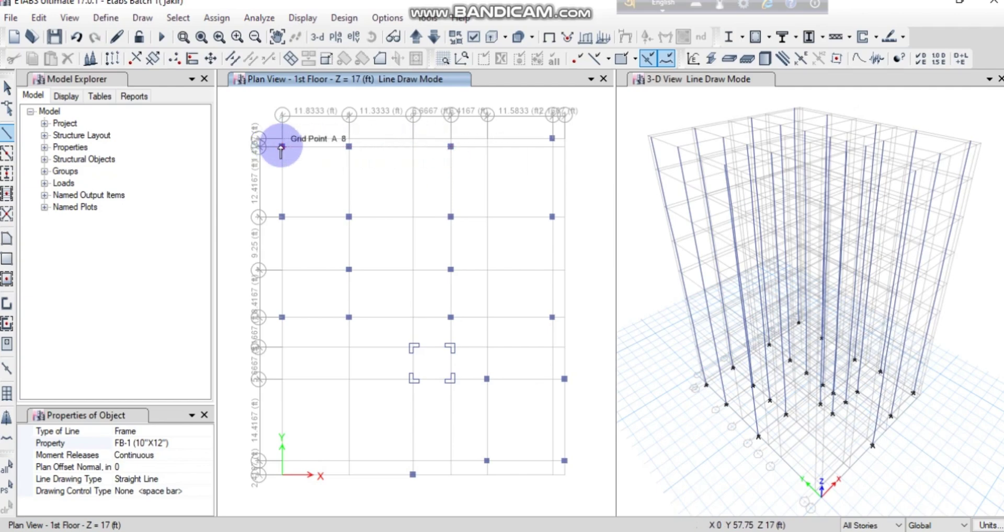
Draw FB-1 beams along grid line 8 from A8 through B8 to D8
{"action": "left_click", "coordinate": [282, 148]}
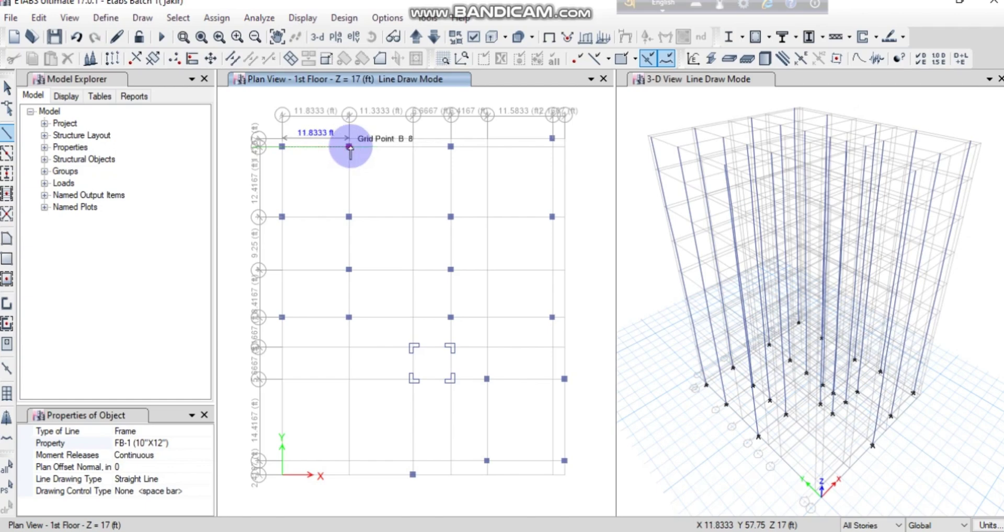
{"action": "left_click", "coordinate": [349, 147]}
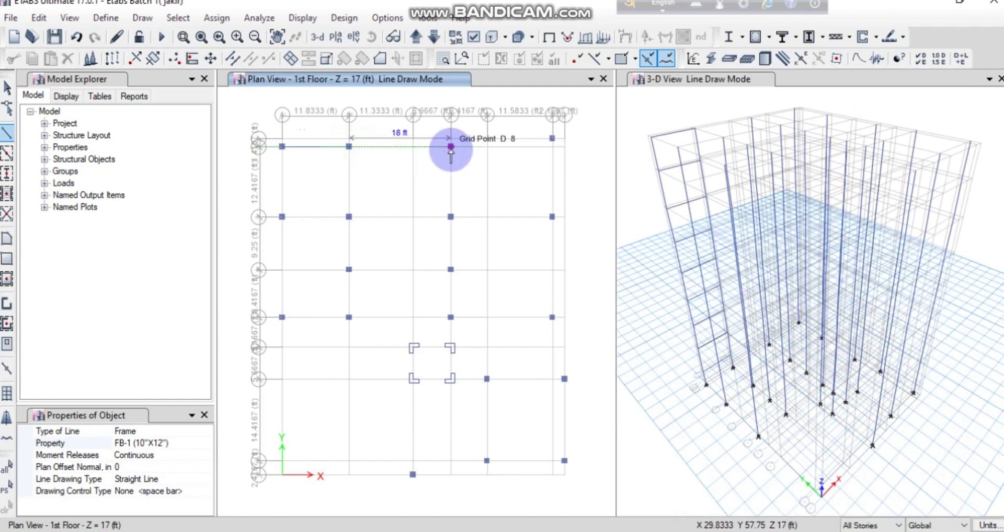
{"action": "left_click", "coordinate": [451, 148]}
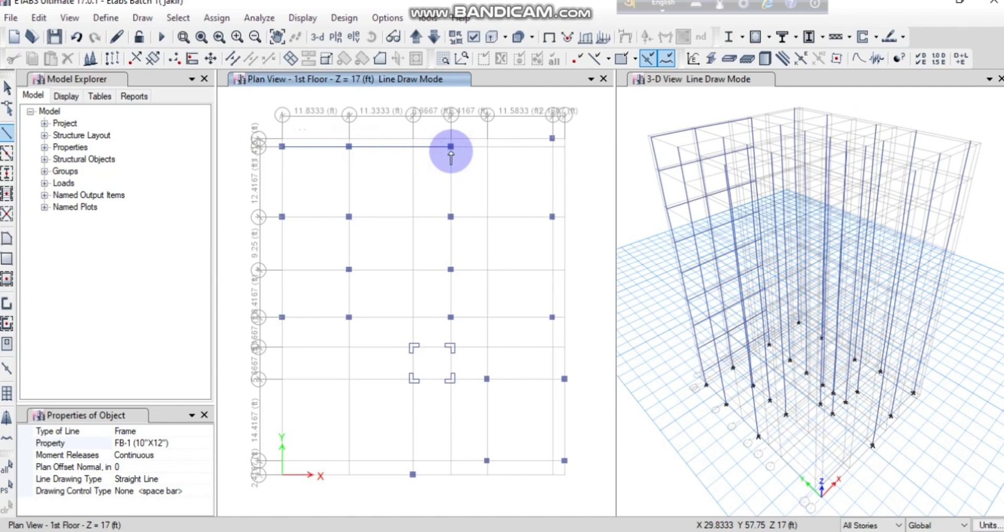
Continue the FB-1 beams along grid line D from D8 through D7, D6, D5 and D4 to D3
{"action": "left_click", "coordinate": [451, 217]}
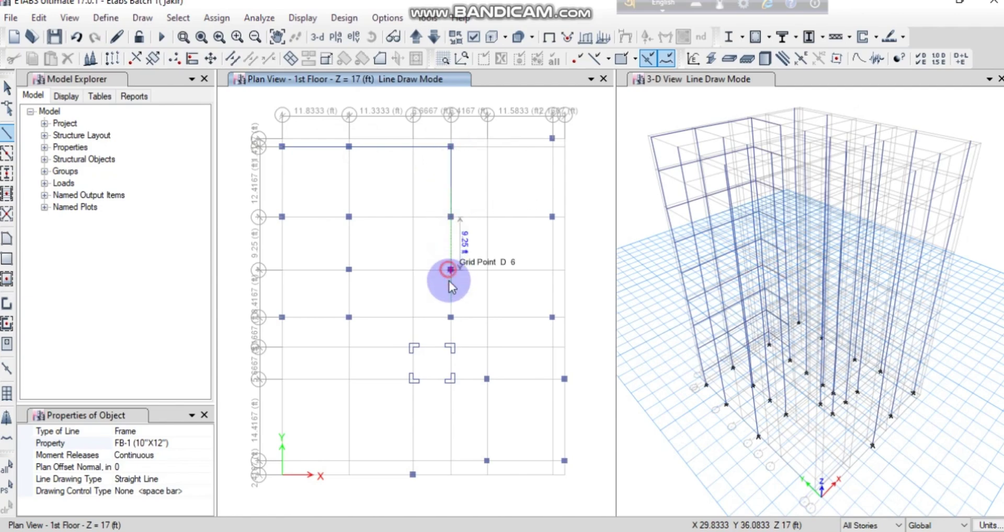
{"action": "left_click", "coordinate": [451, 269]}
{"action": "left_click", "coordinate": [450, 318]}
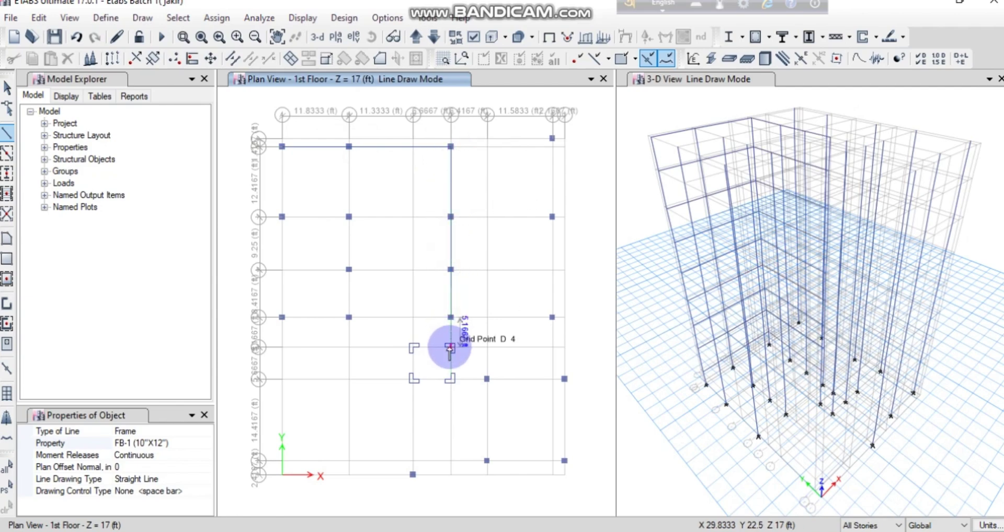
{"action": "left_click", "coordinate": [450, 348]}
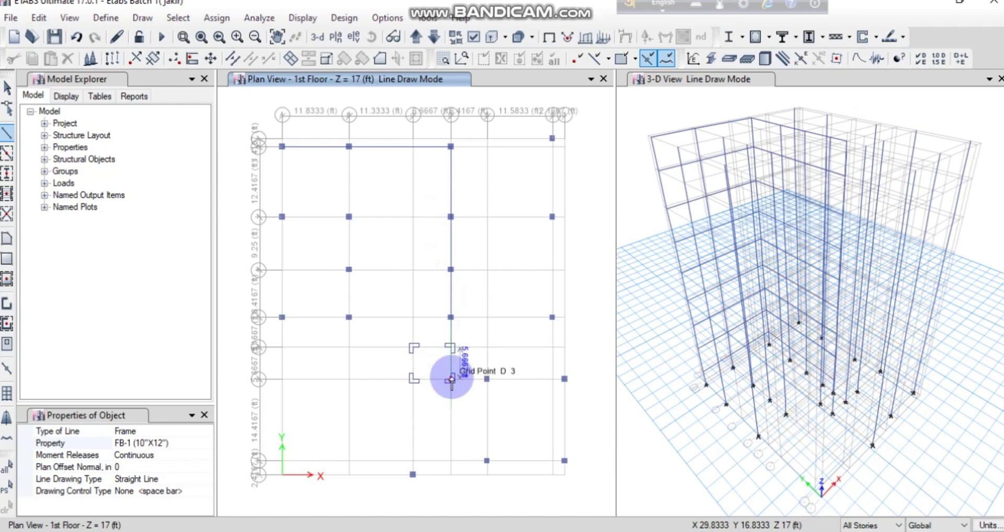
{"action": "left_click", "coordinate": [451, 379]}
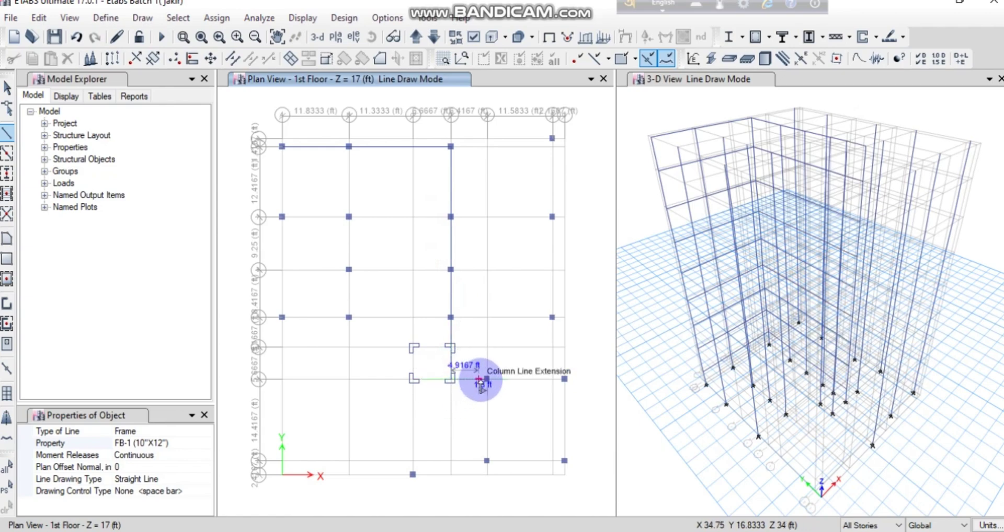
Draw FB-1 beams along grid line 3 from D3 through E3 to G3 and end the beam run
{"action": "left_click", "coordinate": [486, 379]}
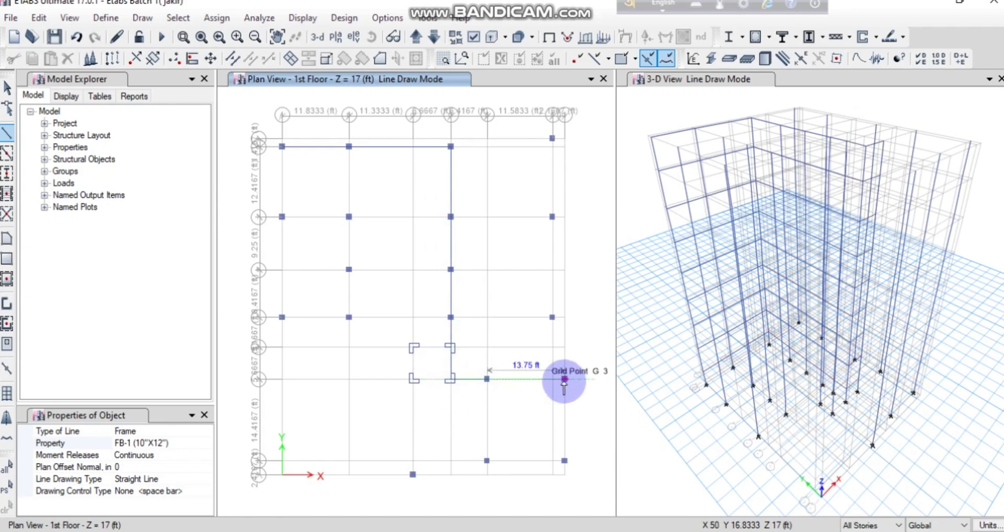
{"action": "left_click", "coordinate": [563, 380]}
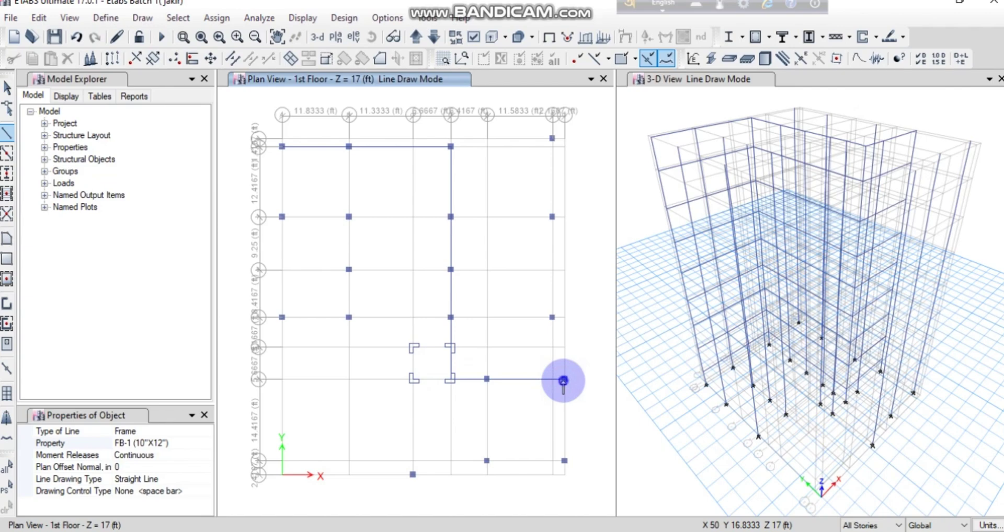
{"action": "right_click", "coordinate": [563, 381]}
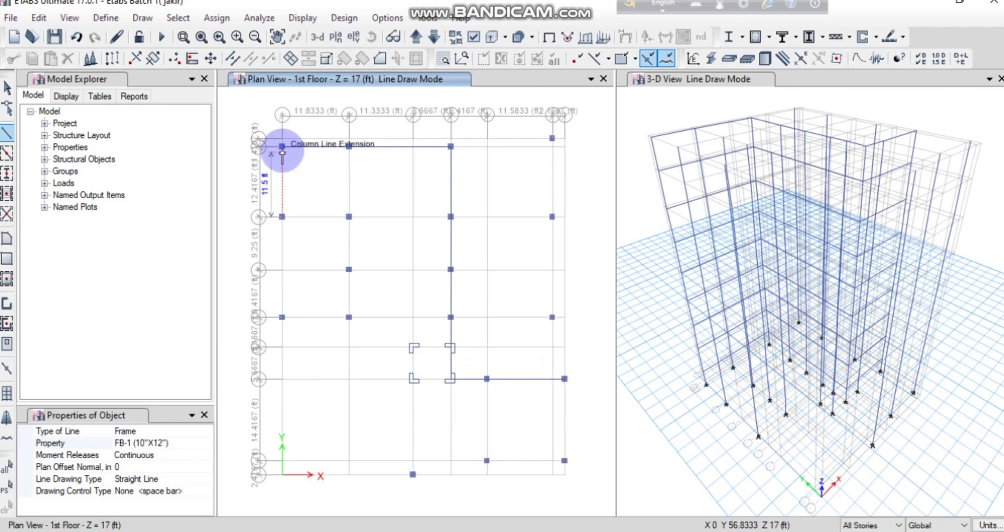
Draw FB-1 beams along grid line A from A8 through A7 to A5
{"action": "left_click", "coordinate": [281, 147]}
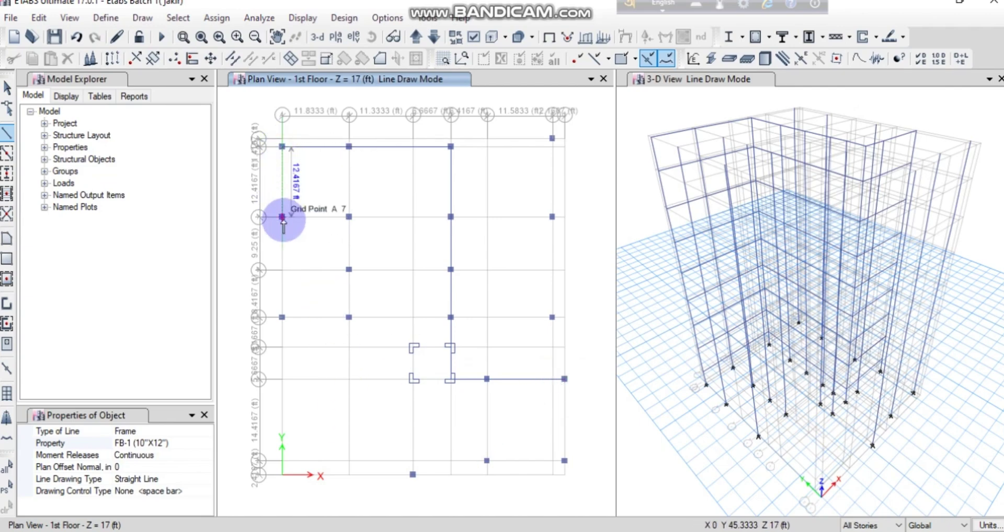
{"action": "double_click", "coordinate": [282, 217]}
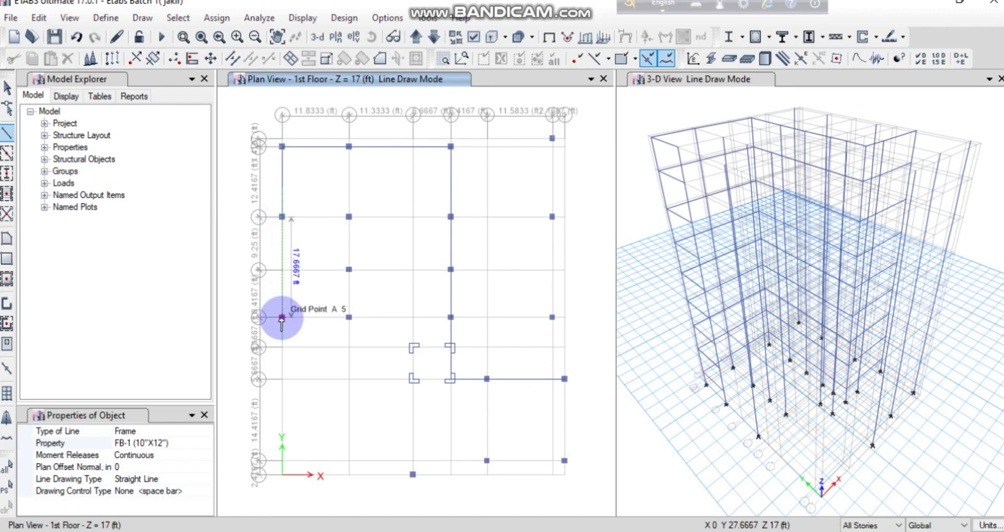
{"action": "left_click", "coordinate": [282, 318]}
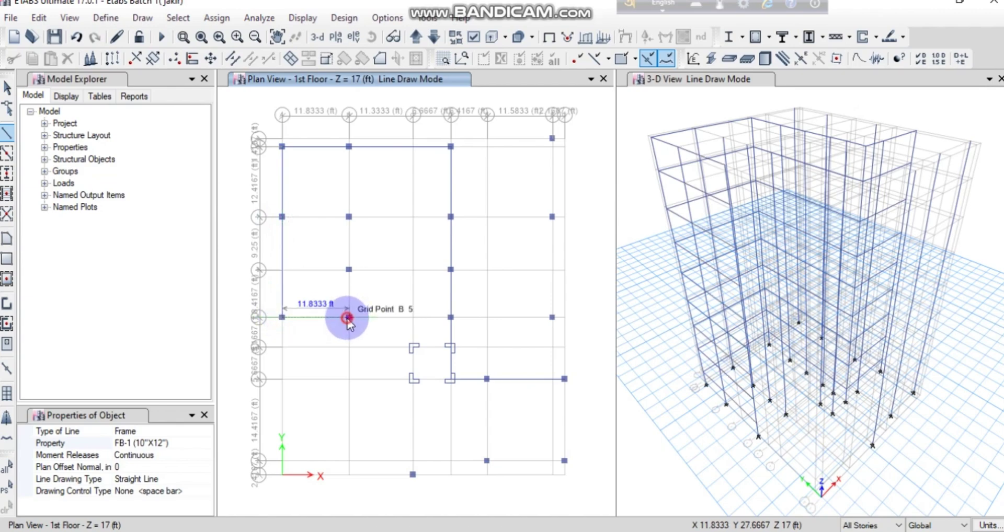
Continue the FB-1 beams along grid line 5 through B5, D5 and F5 to G5, finishing along grid line G at G3
{"action": "left_click", "coordinate": [347, 317]}
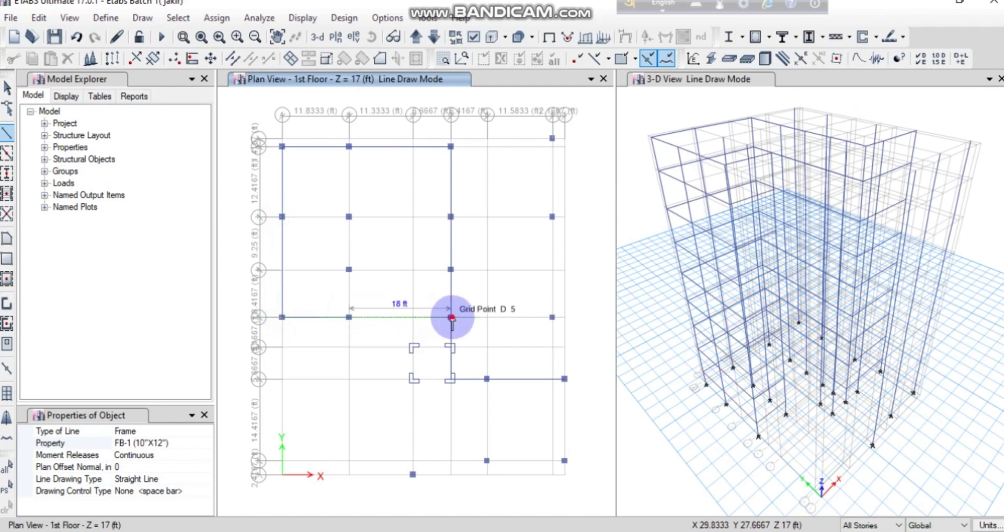
{"action": "left_click", "coordinate": [452, 318]}
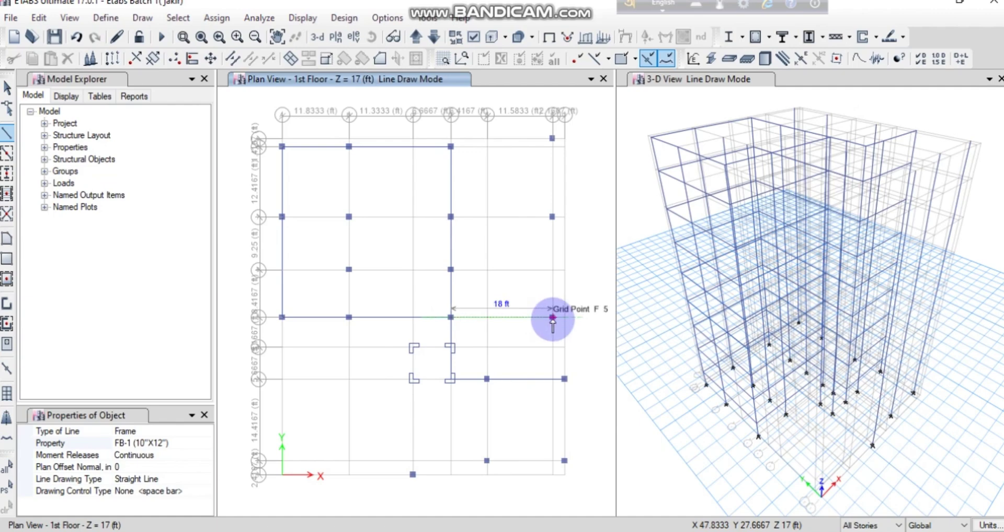
{"action": "left_click", "coordinate": [553, 317]}
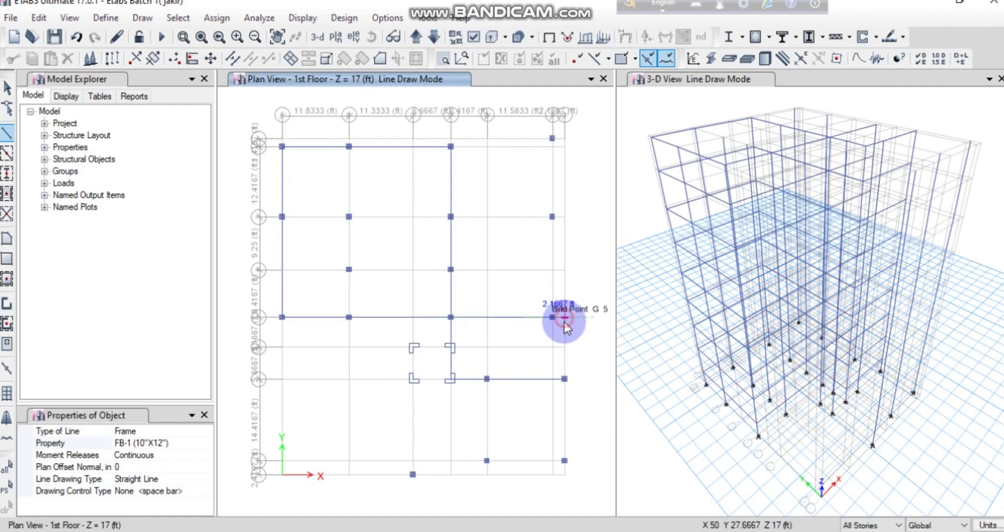
{"action": "left_click", "coordinate": [565, 317]}
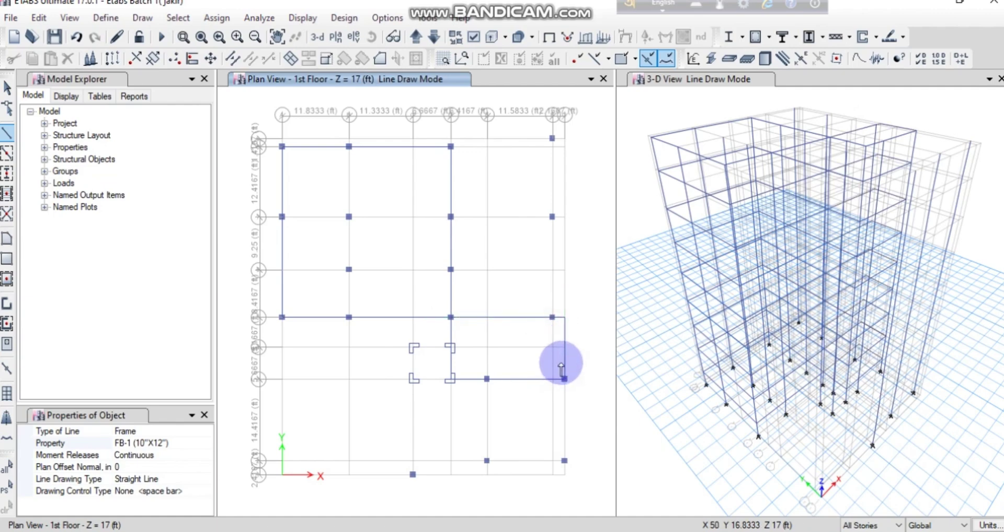
{"action": "right_click", "coordinate": [519, 352]}
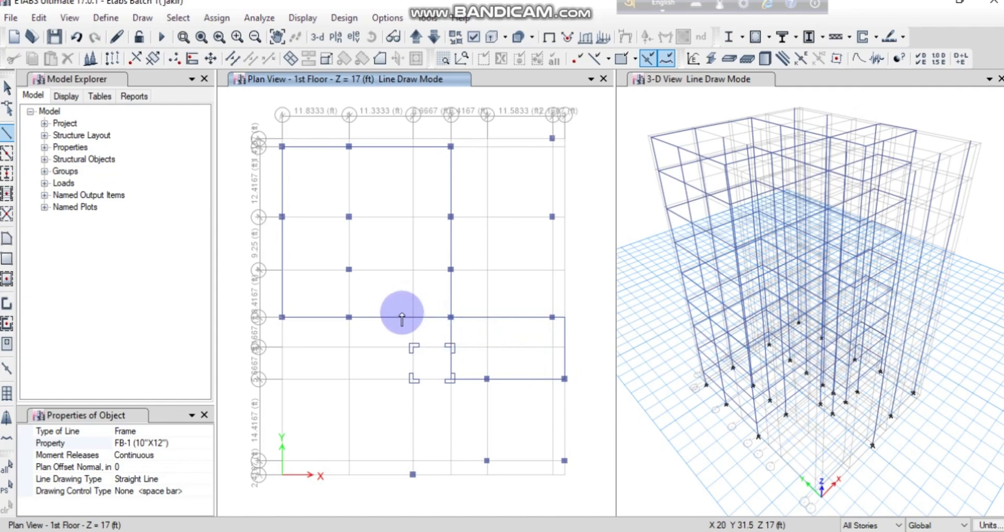
Draw FB-1 beams along grid line B from B8 through B7 and B6 to B5
{"action": "left_click", "coordinate": [349, 147]}
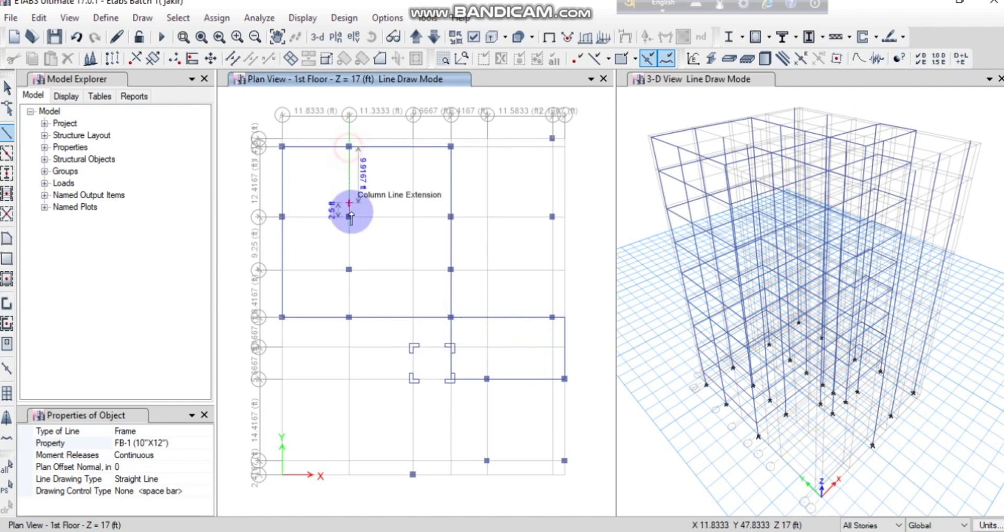
{"action": "left_click", "coordinate": [349, 217]}
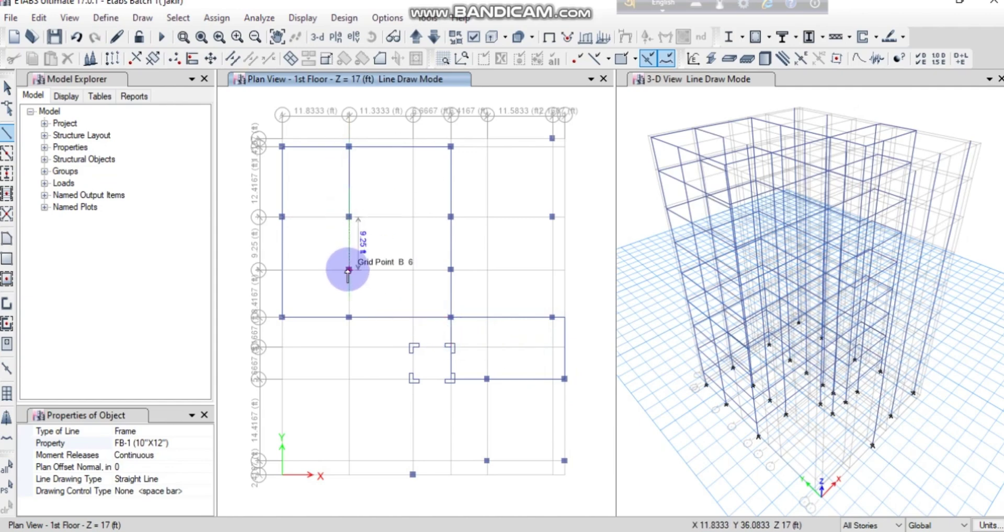
{"action": "left_click", "coordinate": [349, 270]}
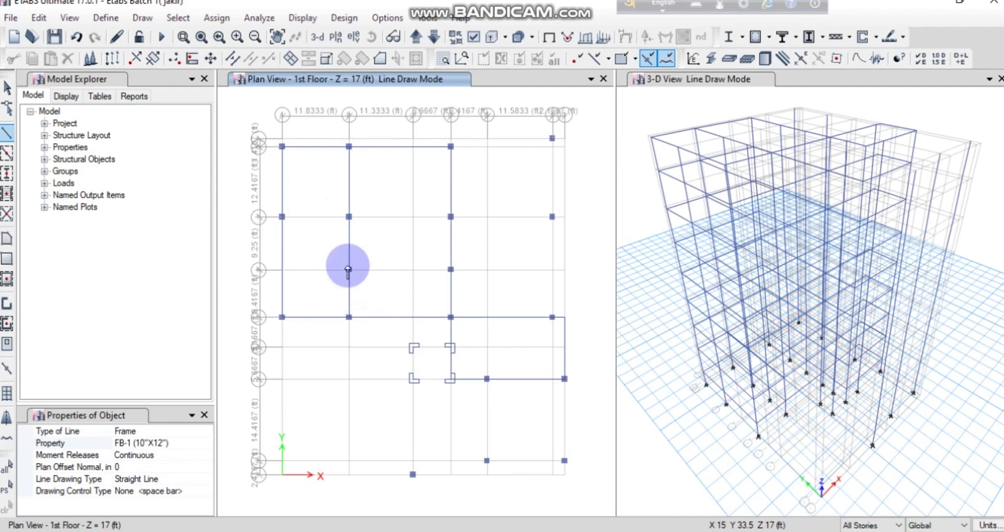
Draw FB-1 beams along grid line 7 from A7 through B7 and D7 to F7, and along grid line 6 from B6 to D6
{"action": "left_click", "coordinate": [349, 216]}
{"action": "left_click", "coordinate": [450, 217]}
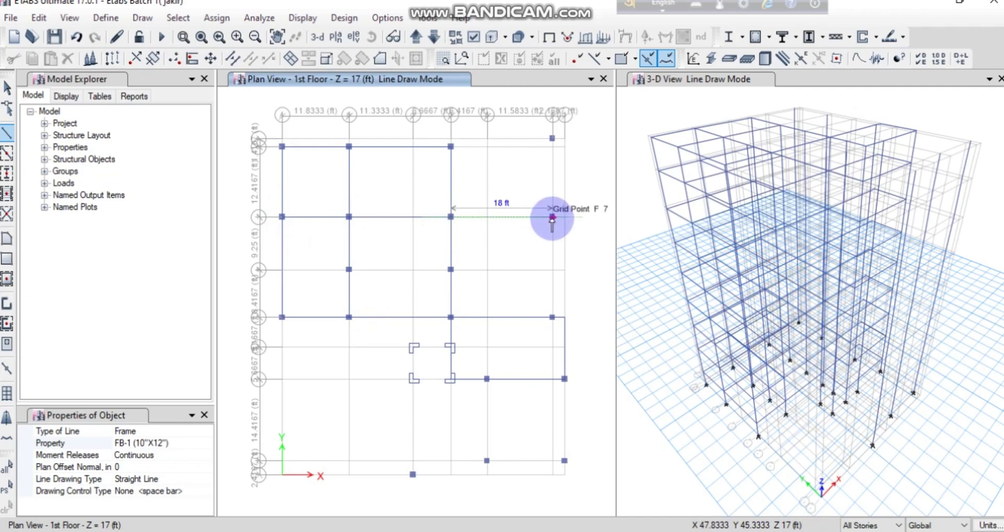
{"action": "double_click", "coordinate": [552, 217]}
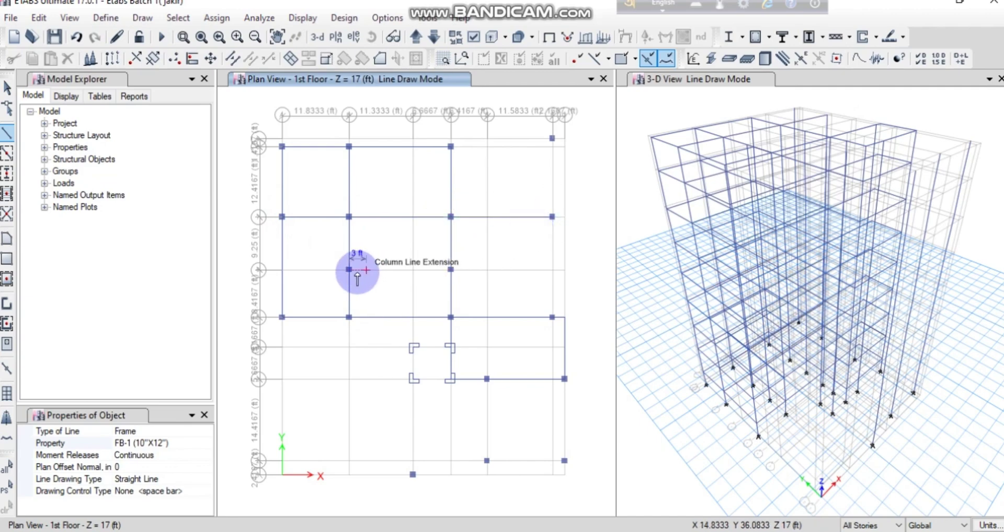
{"action": "left_click", "coordinate": [349, 269]}
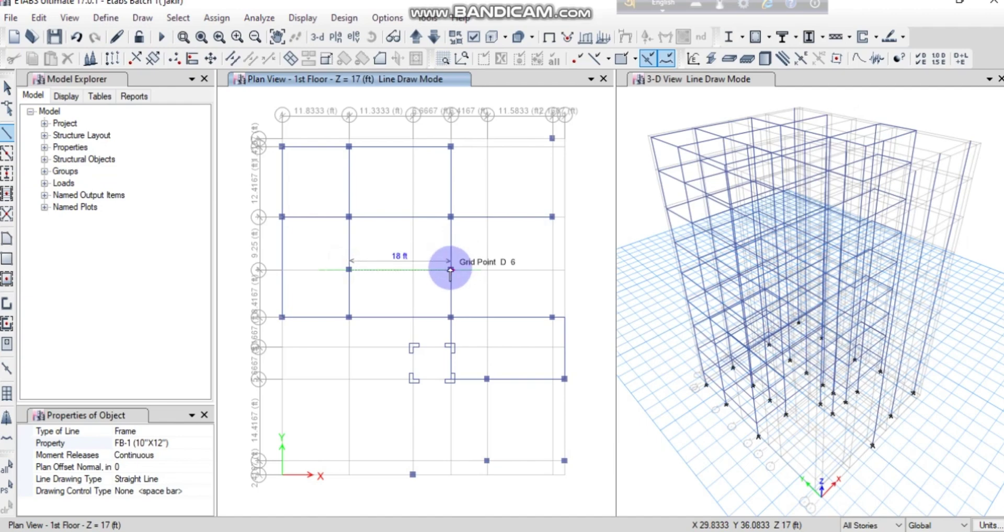
{"action": "double_click", "coordinate": [450, 270]}
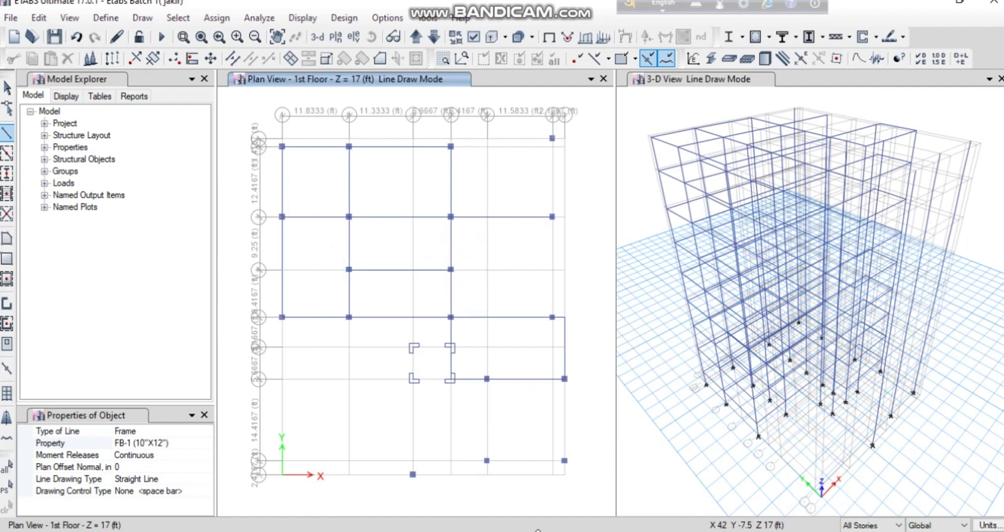
Consult the floor beam layout in AutoCAD and draw FB-1 beams in ETABS from D8 through D9, F9 and F7 to F5
{"action": "key", "text": "alt+Tab"}
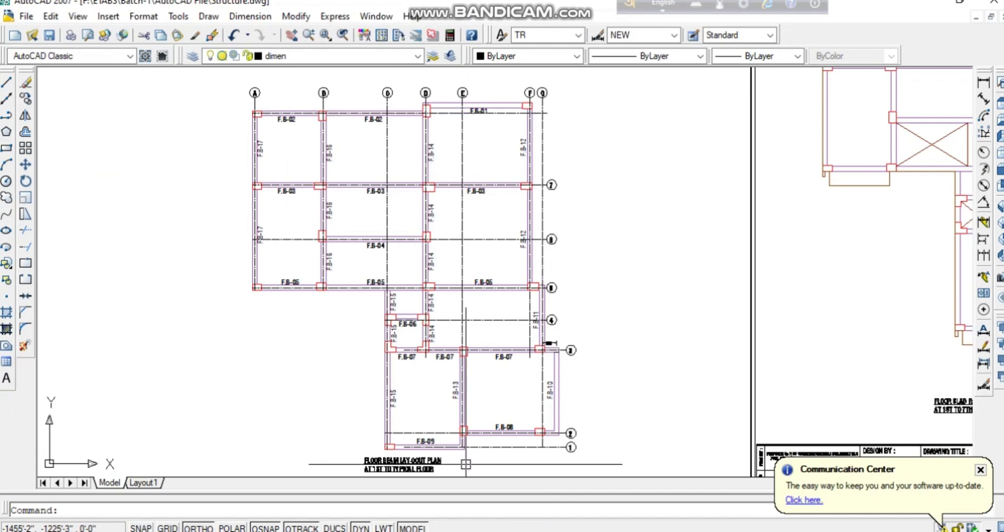
{"action": "key", "text": "alt+Tab"}
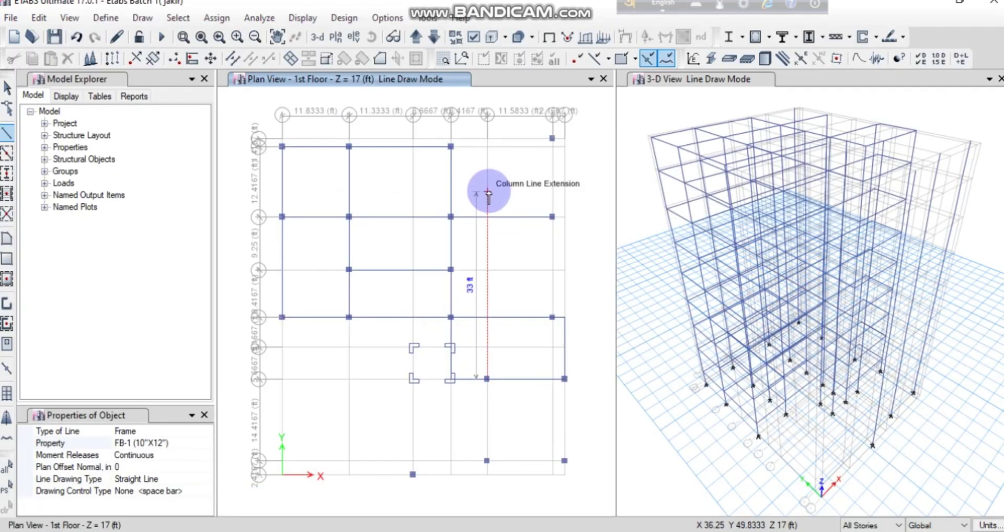
{"action": "left_click", "coordinate": [451, 147]}
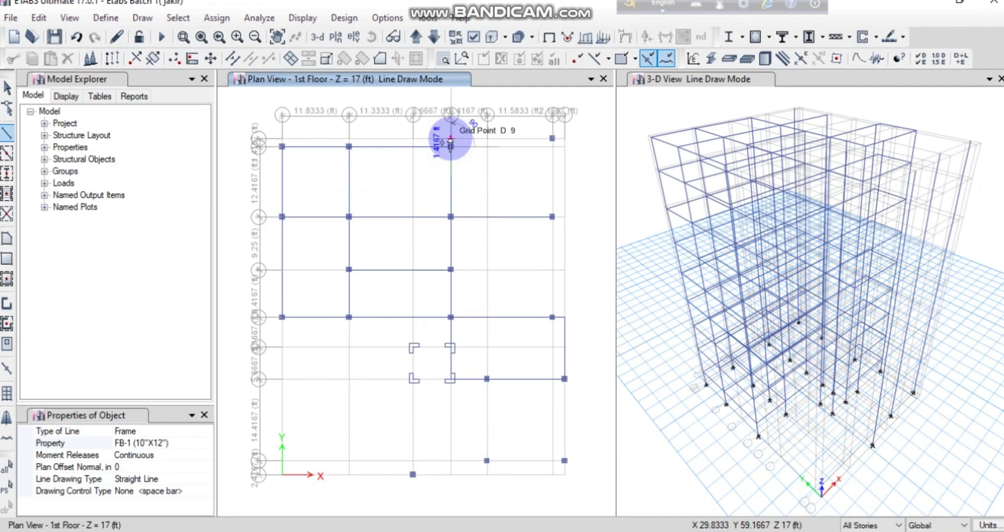
{"action": "left_click", "coordinate": [450, 140]}
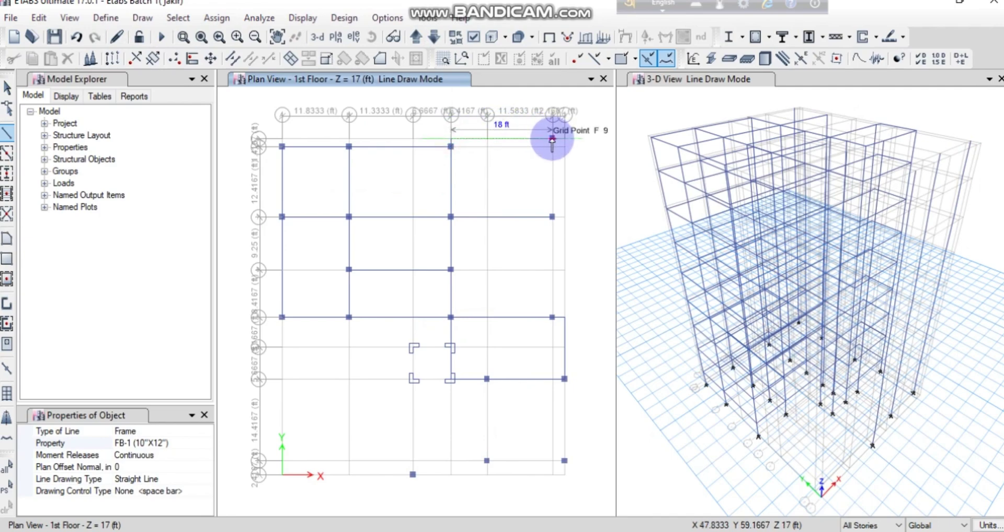
{"action": "left_click", "coordinate": [552, 140]}
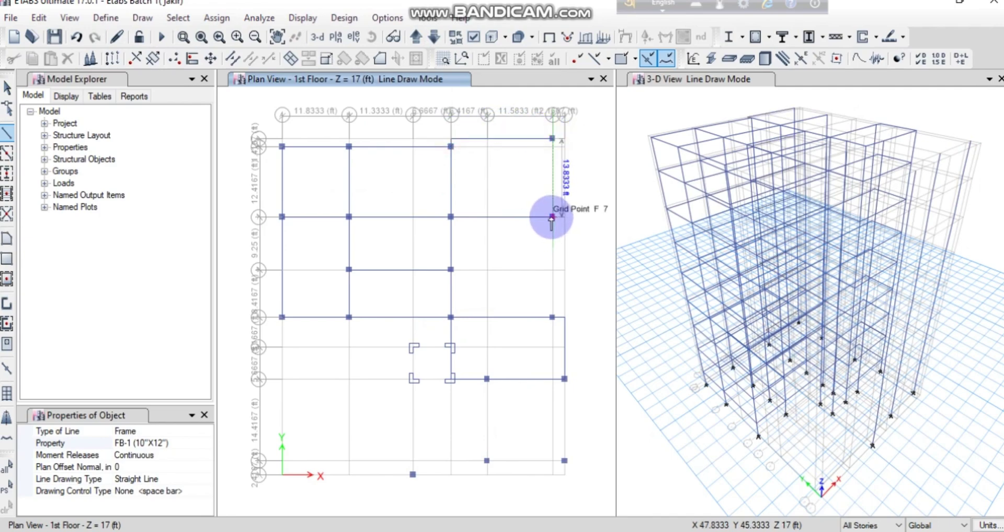
{"action": "left_click", "coordinate": [552, 217]}
{"action": "left_click", "coordinate": [552, 317]}
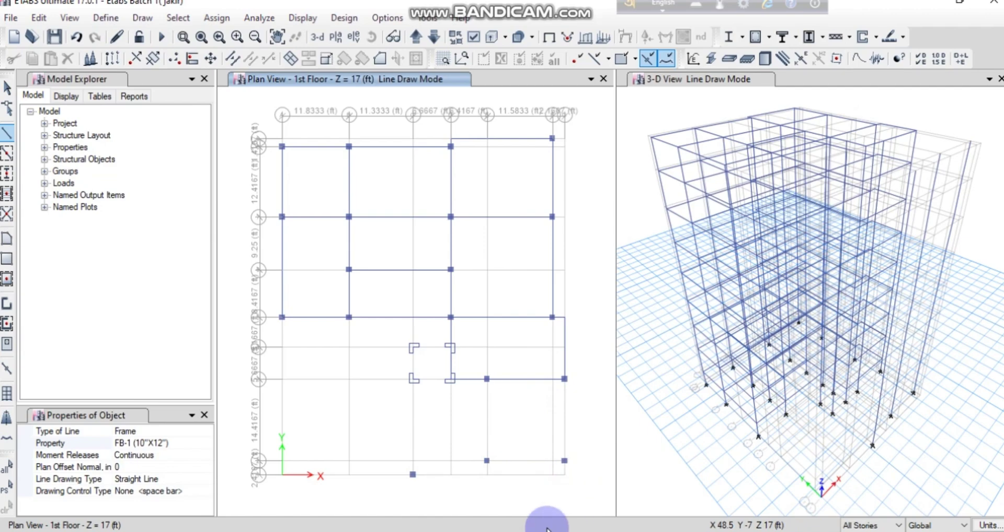
Recheck the AutoCAD beam layout and draw FB-1 beams in ETABS along grid line C from C5 to C1, through E1 and E2 to E3
{"action": "mouse_move", "coordinate": [521, 531]}
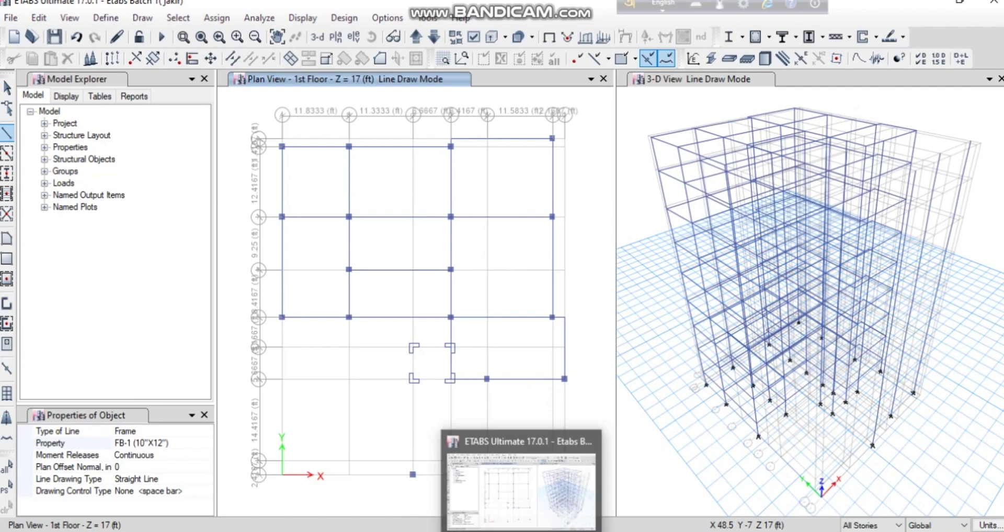
{"action": "left_click", "coordinate": [544, 531]}
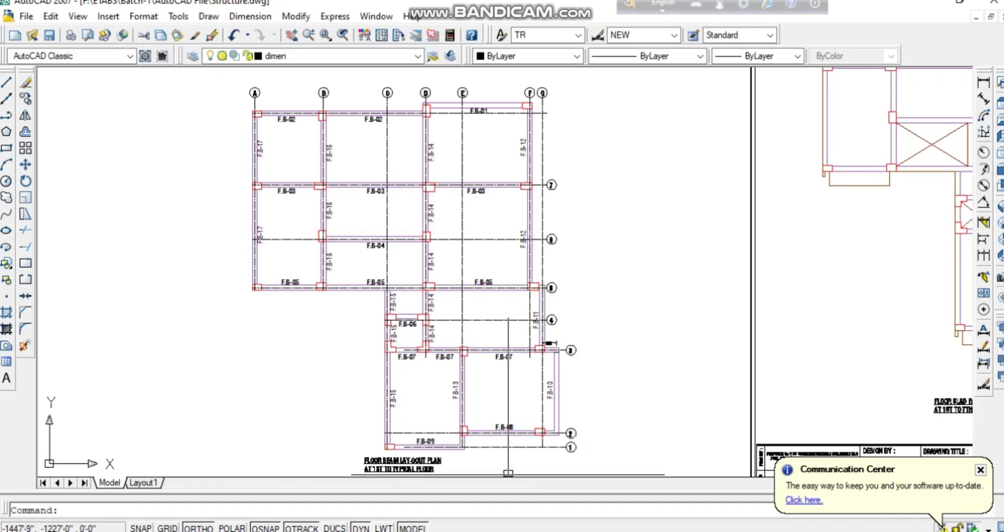
{"action": "mouse_move", "coordinate": [515, 529]}
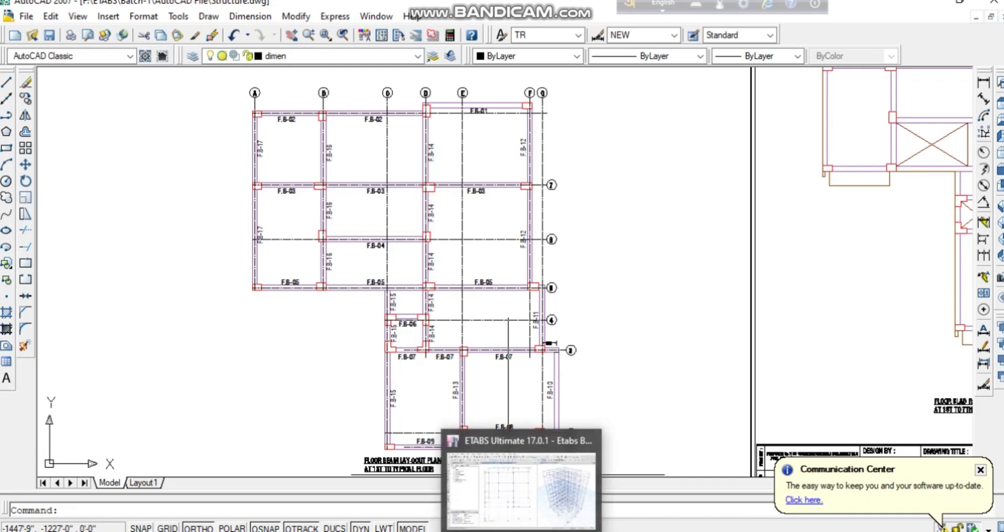
{"action": "left_click", "coordinate": [460, 475]}
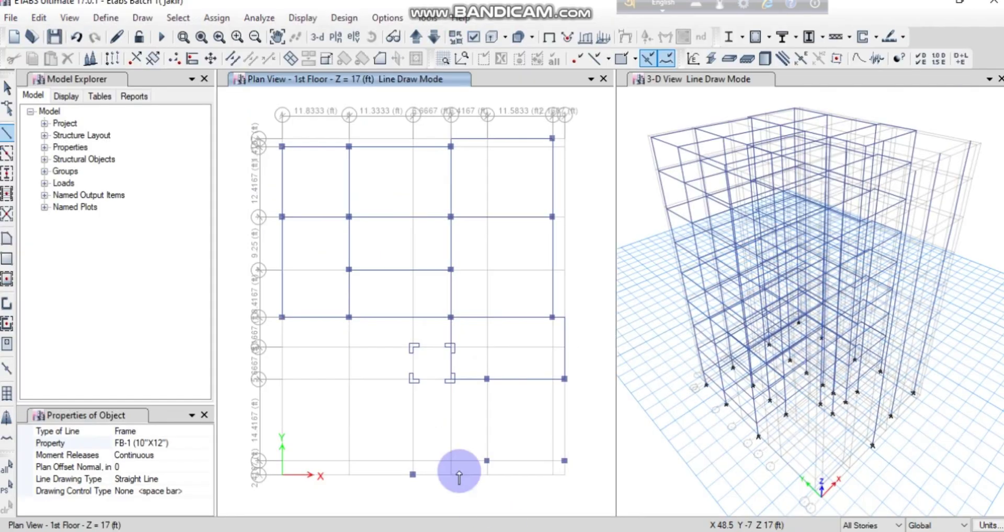
{"action": "left_click", "coordinate": [413, 316]}
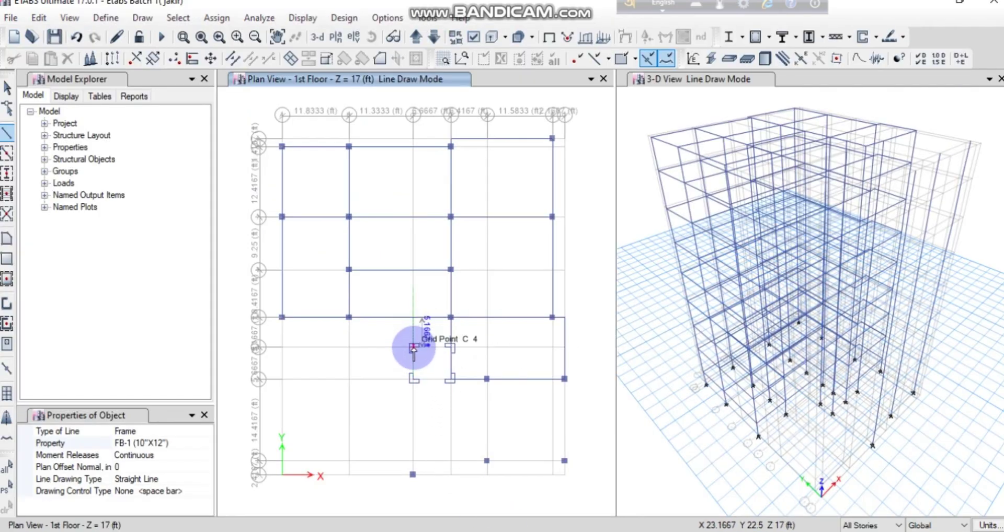
{"action": "left_click", "coordinate": [413, 379]}
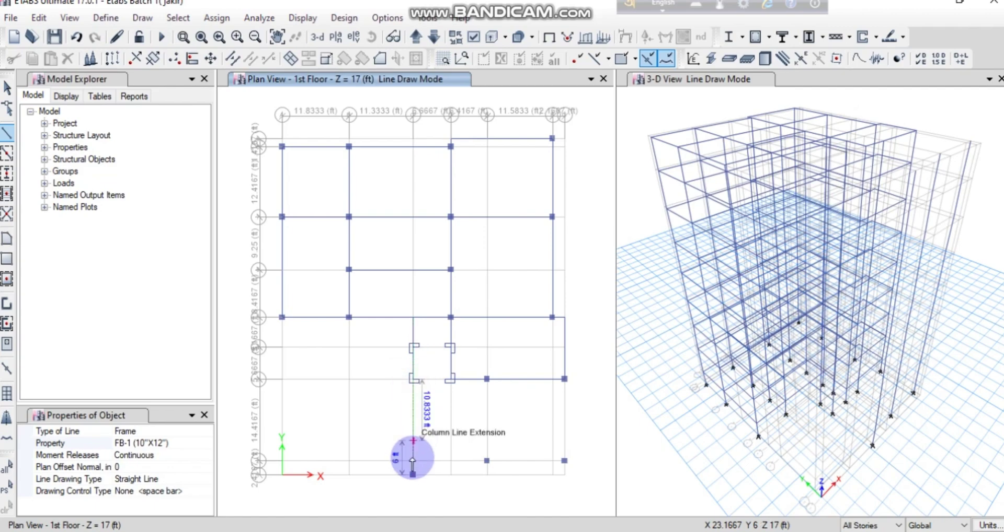
{"action": "left_click", "coordinate": [413, 475]}
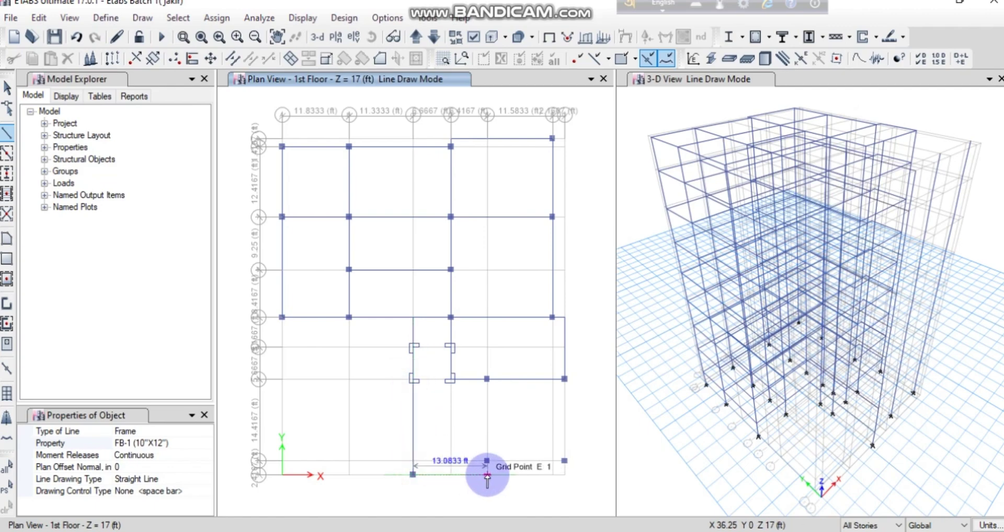
{"action": "left_click", "coordinate": [487, 475]}
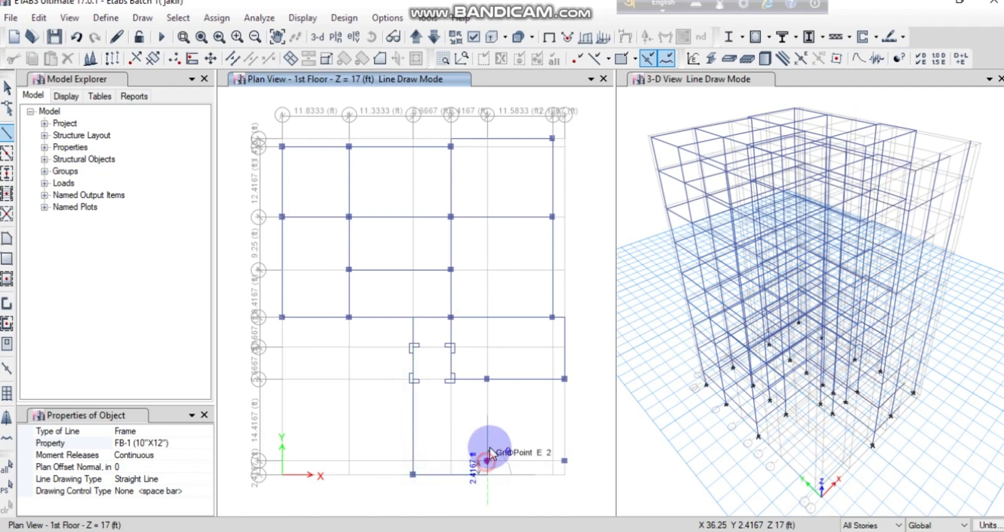
{"action": "left_click", "coordinate": [486, 380]}
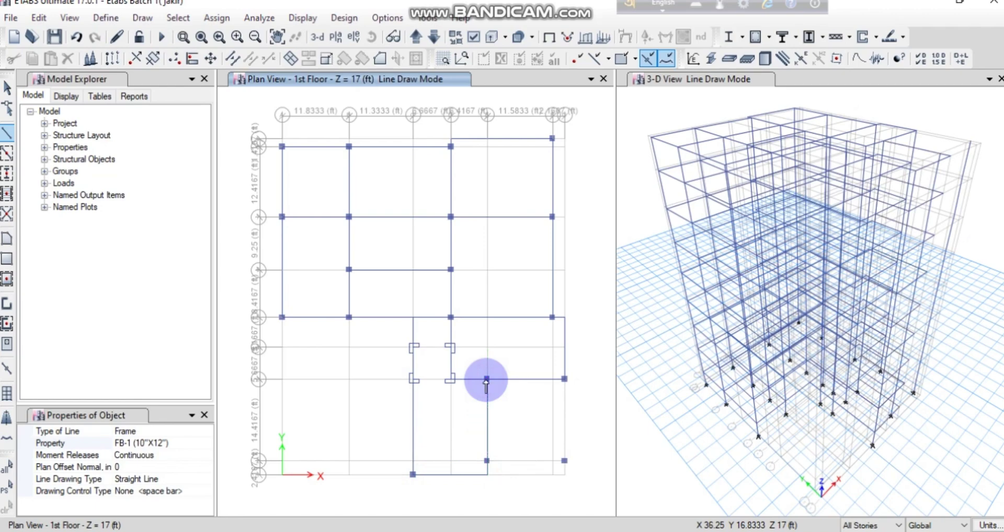
Draw FB-1 beams from C4 to D4, from C3 to D3, and along grid line 2 from E2 to G2
{"action": "left_click", "coordinate": [412, 347]}
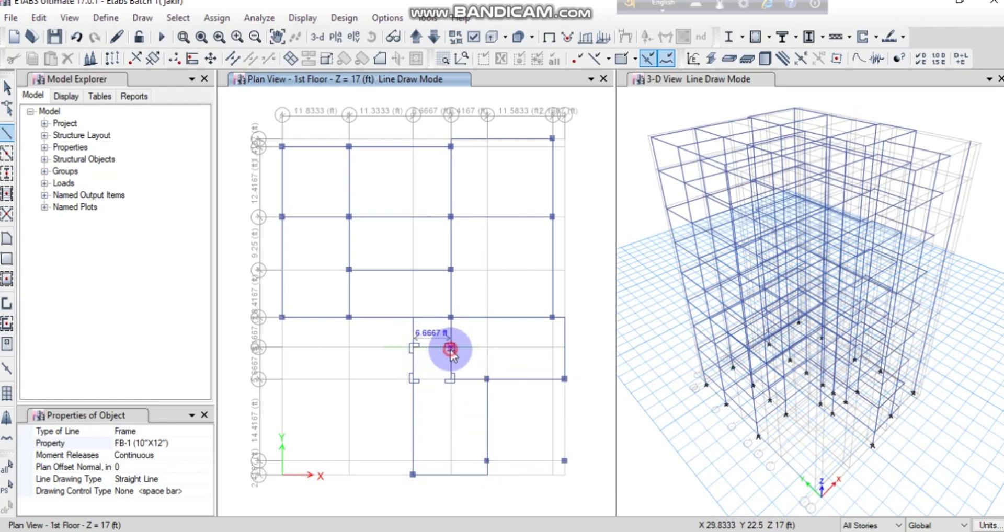
{"action": "left_click", "coordinate": [450, 349]}
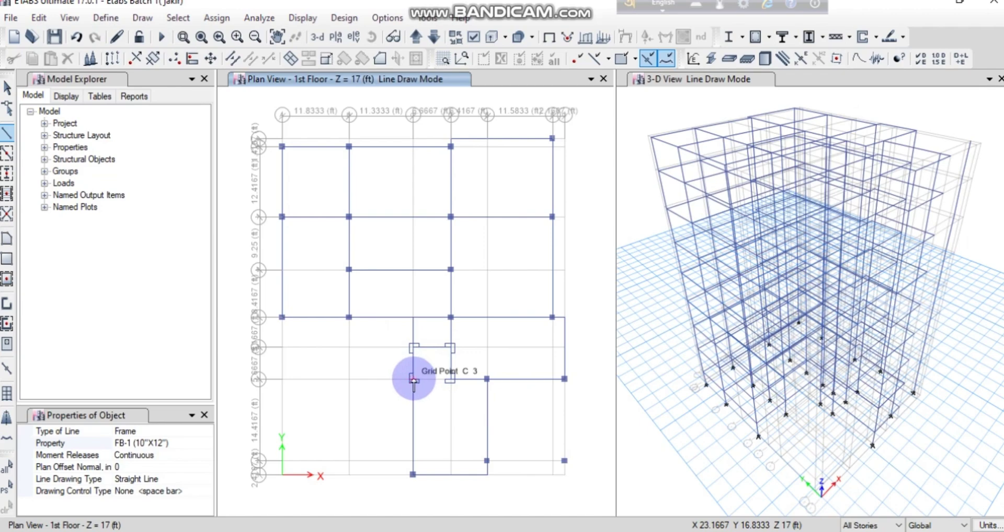
{"action": "left_click", "coordinate": [413, 379]}
{"action": "double_click", "coordinate": [451, 379]}
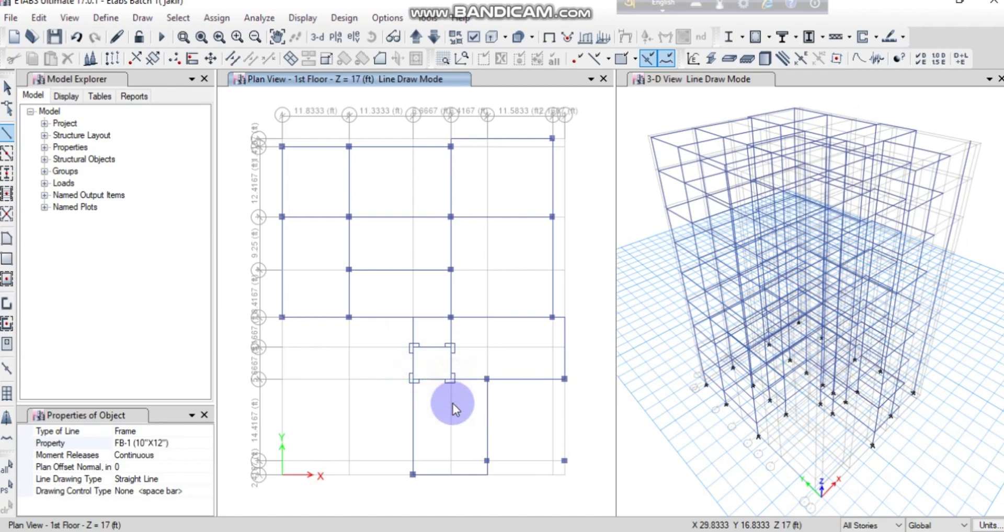
{"action": "left_click", "coordinate": [486, 461]}
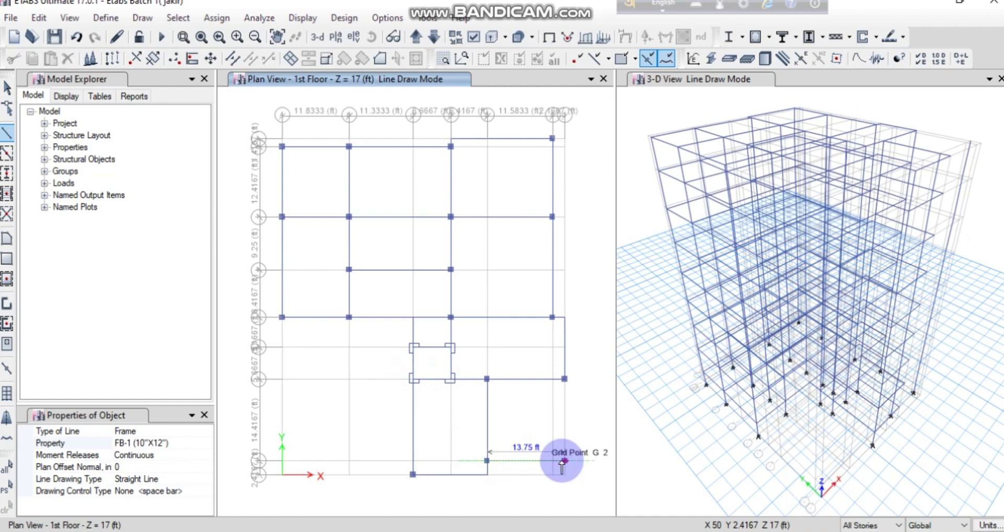
{"action": "left_click", "coordinate": [564, 458]}
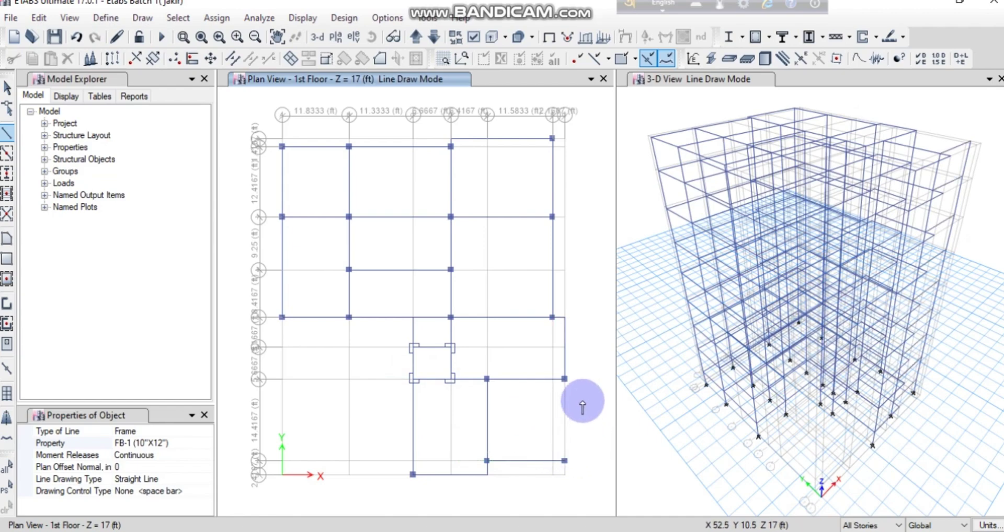
{"action": "left_click", "coordinate": [564, 379]}
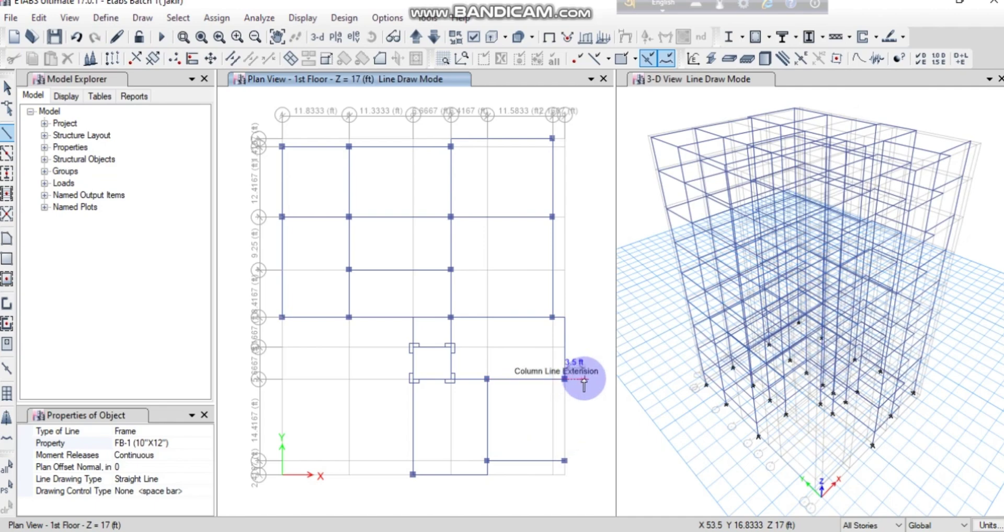
{"action": "left_click", "coordinate": [584, 451]}
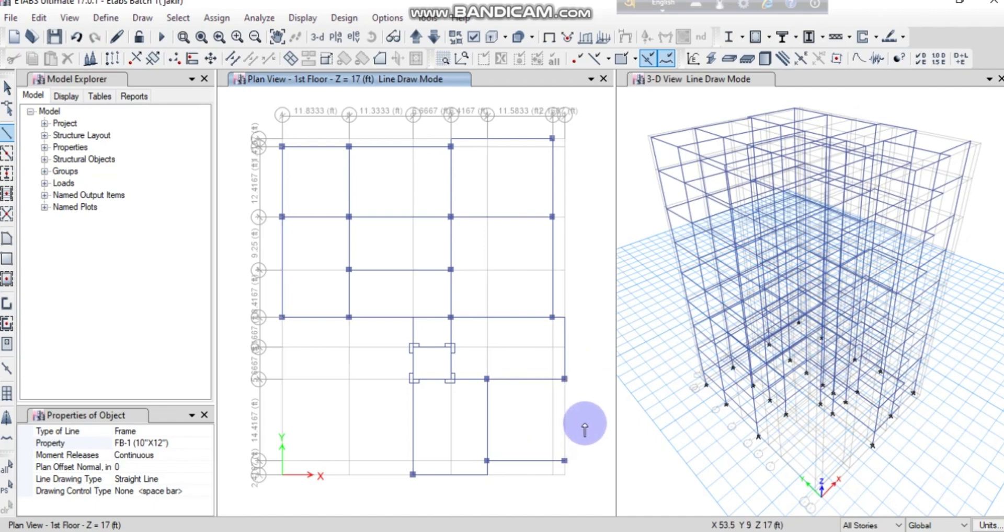
{"action": "key", "text": "Escape"}
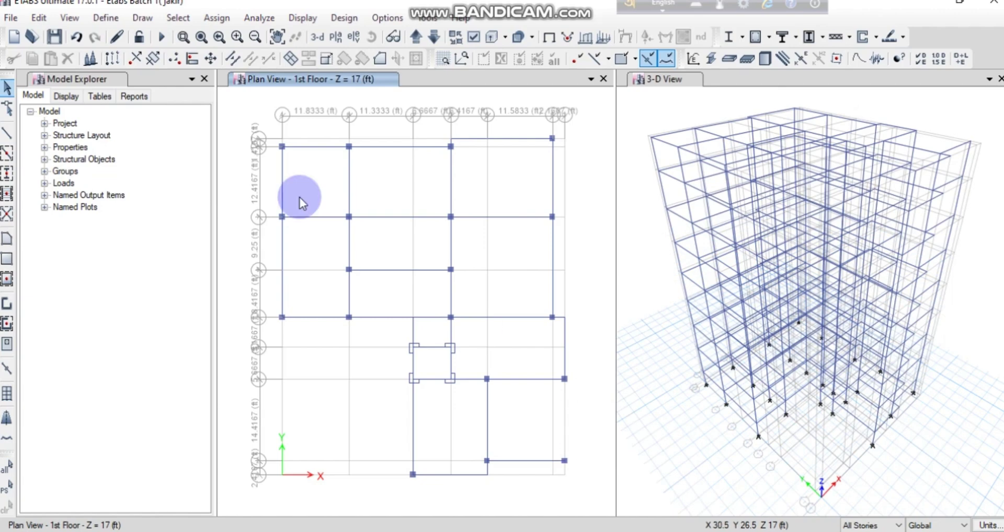
Draw joint objects at a plan offset X of 30 in from grid points G3 and G2
{"action": "left_click", "coordinate": [130, 20]}
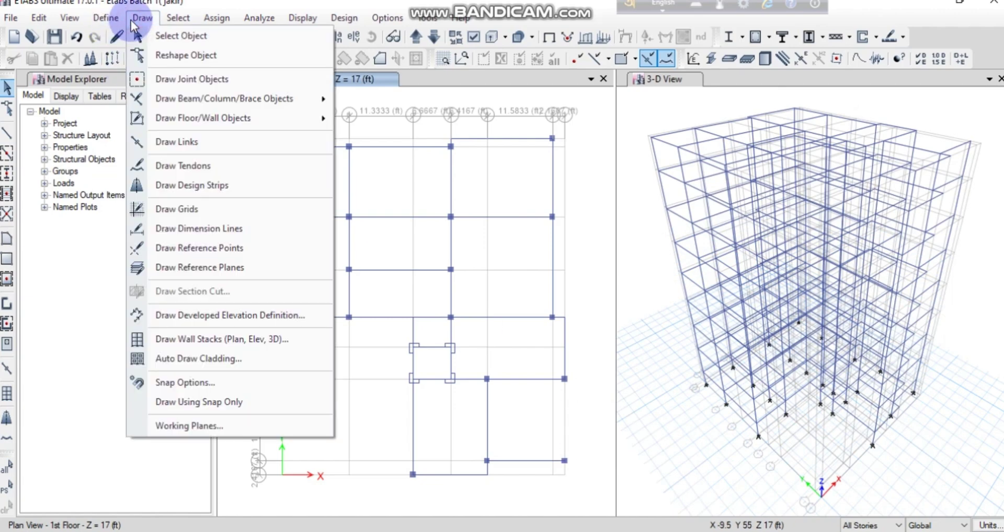
{"action": "left_click", "coordinate": [179, 80]}
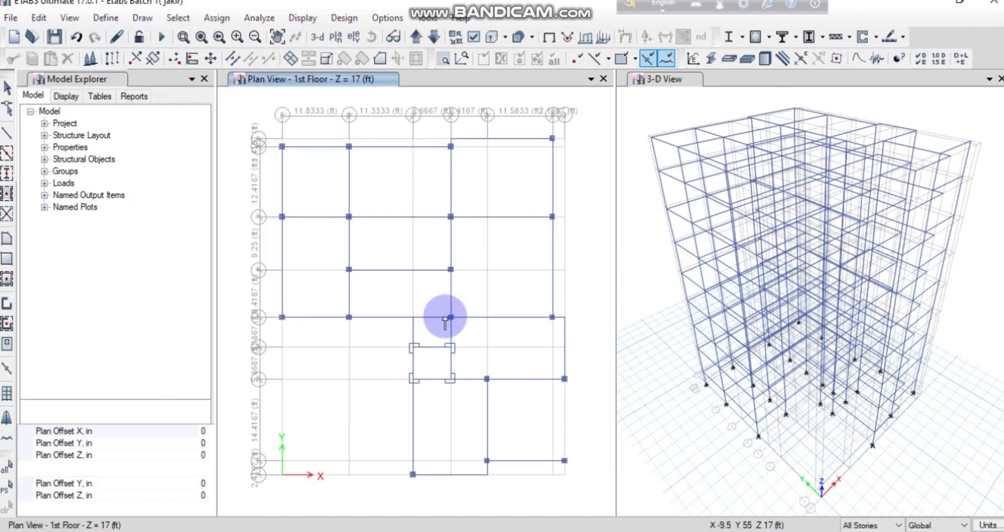
{"action": "left_click", "coordinate": [565, 381]}
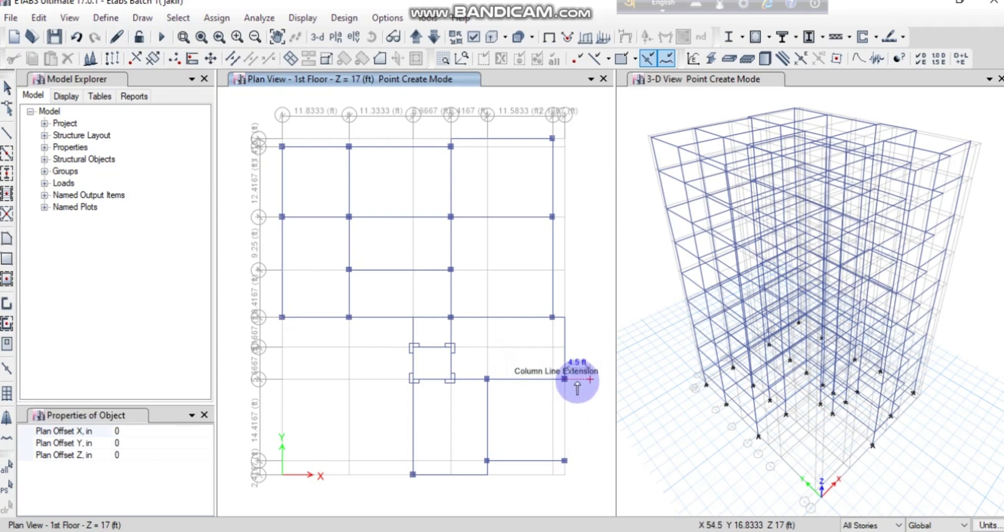
{"action": "left_click", "coordinate": [125, 431]}
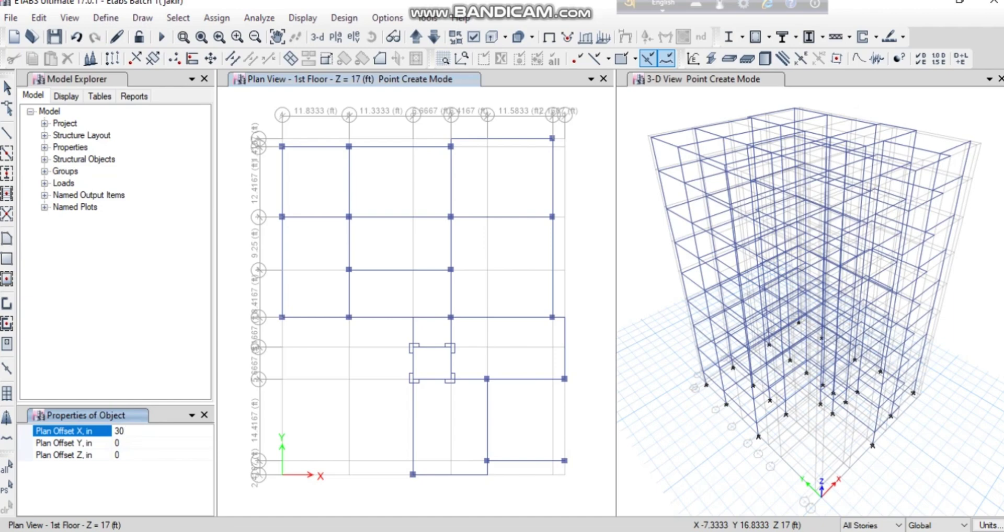
{"action": "left_click", "coordinate": [89, 428]}
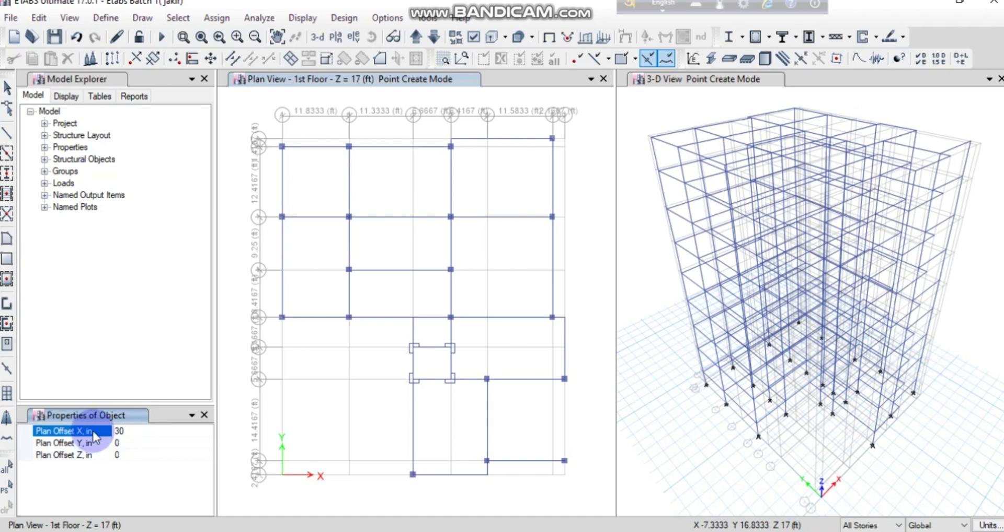
{"action": "left_click", "coordinate": [565, 379]}
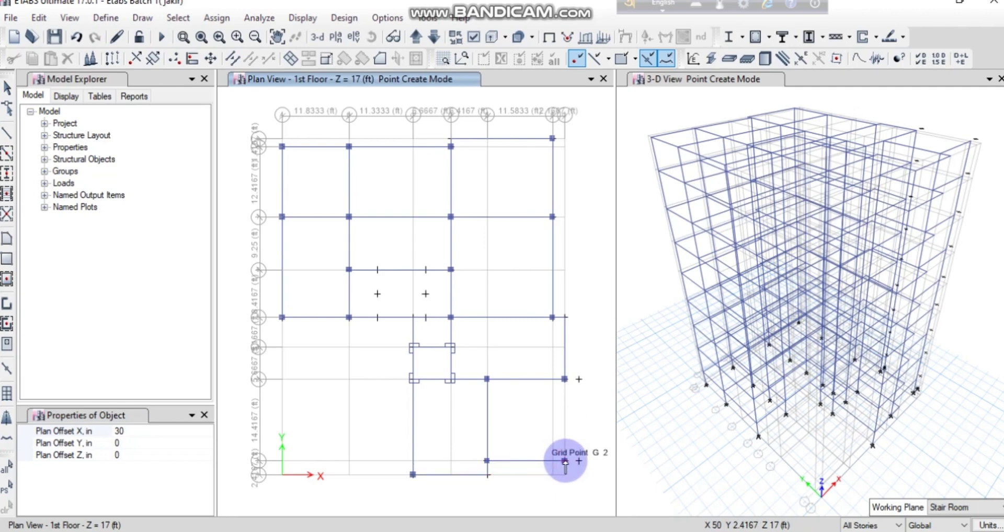
{"action": "key", "text": "Escape"}
Draw FB-1 beams from G3 to its offset joint, along to the offset joint beside G2, and back to G2
{"action": "left_click", "coordinate": [9, 133]}
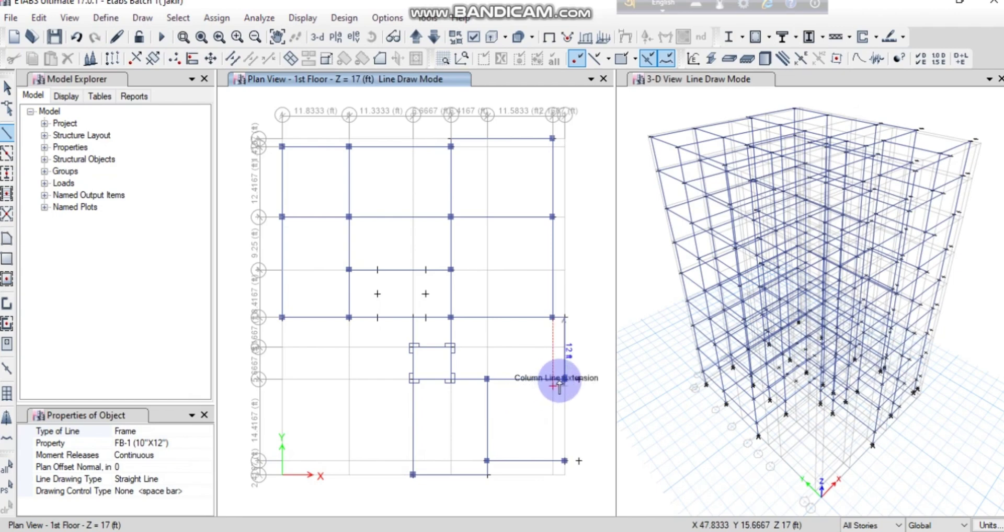
{"action": "left_click", "coordinate": [564, 379]}
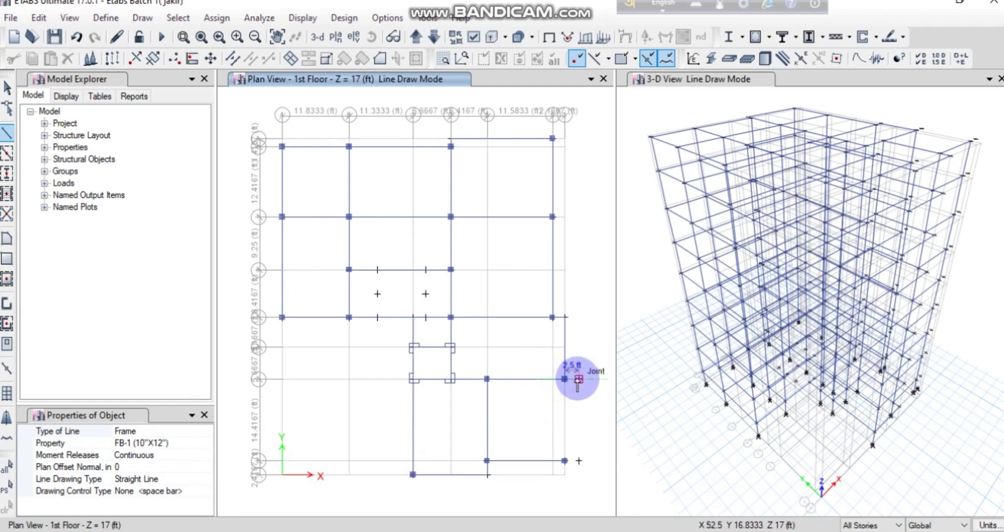
{"action": "left_click", "coordinate": [578, 461]}
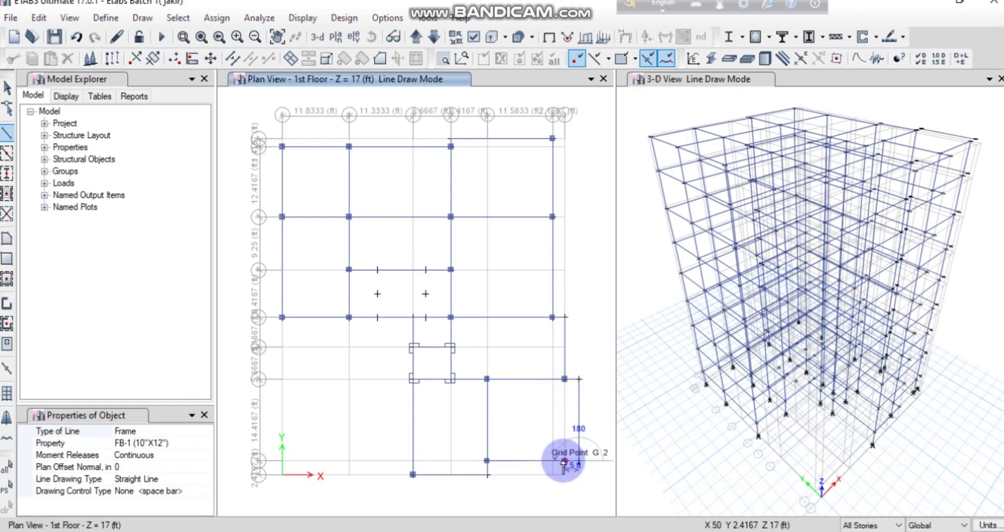
{"action": "left_click", "coordinate": [565, 462]}
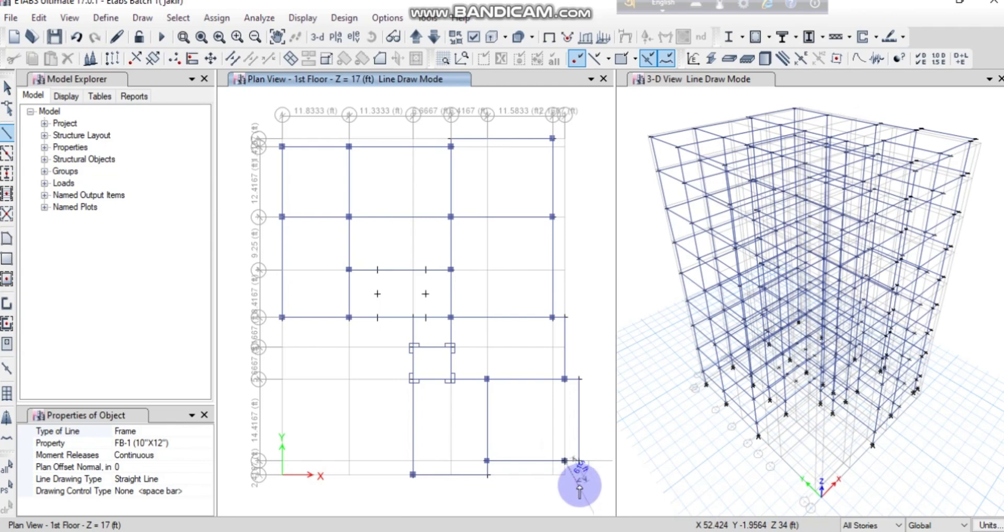
{"action": "right_click", "coordinate": [532, 489]}
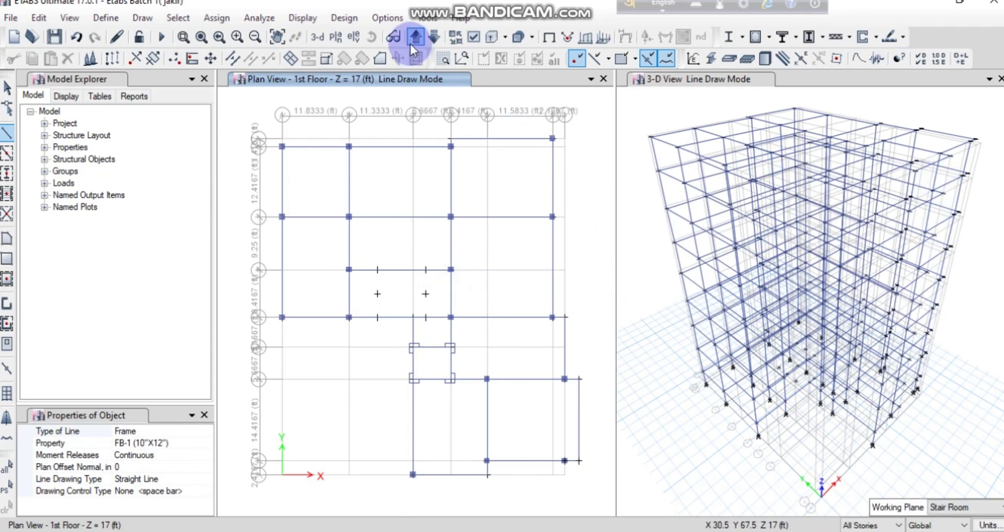
Step the plan view through the stories to the GF plan and examine the cantilever beams near D9 and F5
{"action": "left_click", "coordinate": [414, 41]}
{"action": "left_click", "coordinate": [414, 40]}
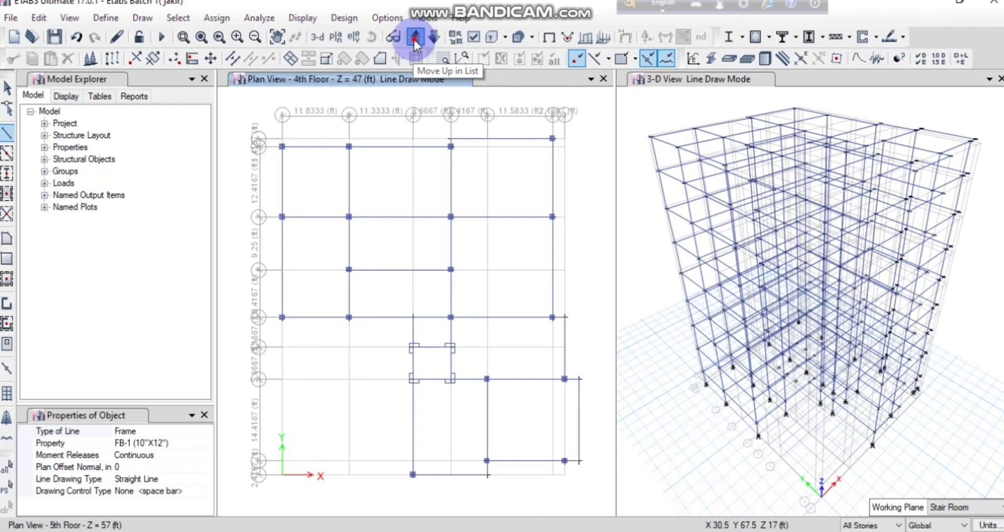
{"action": "left_click", "coordinate": [415, 38]}
{"action": "left_click", "coordinate": [415, 37]}
{"action": "left_click", "coordinate": [415, 38]}
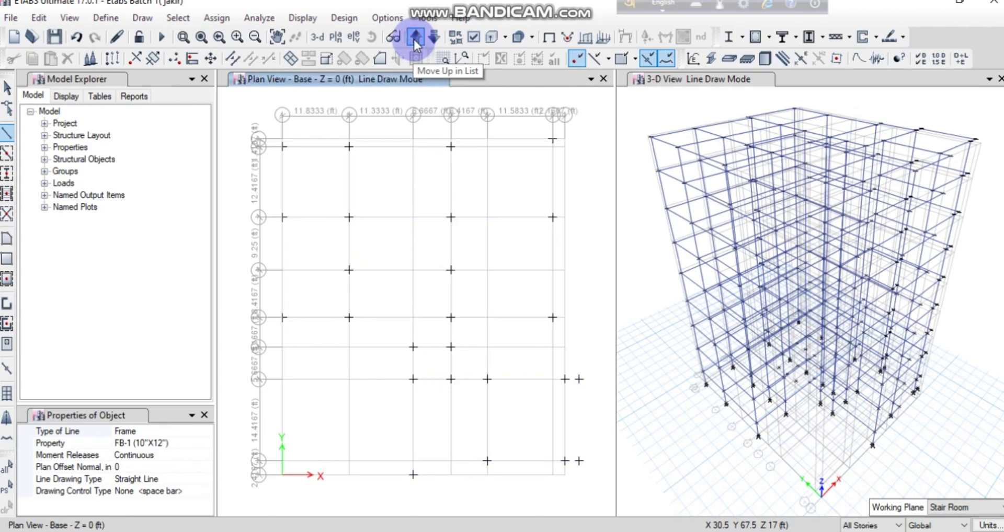
{"action": "left_click", "coordinate": [415, 40]}
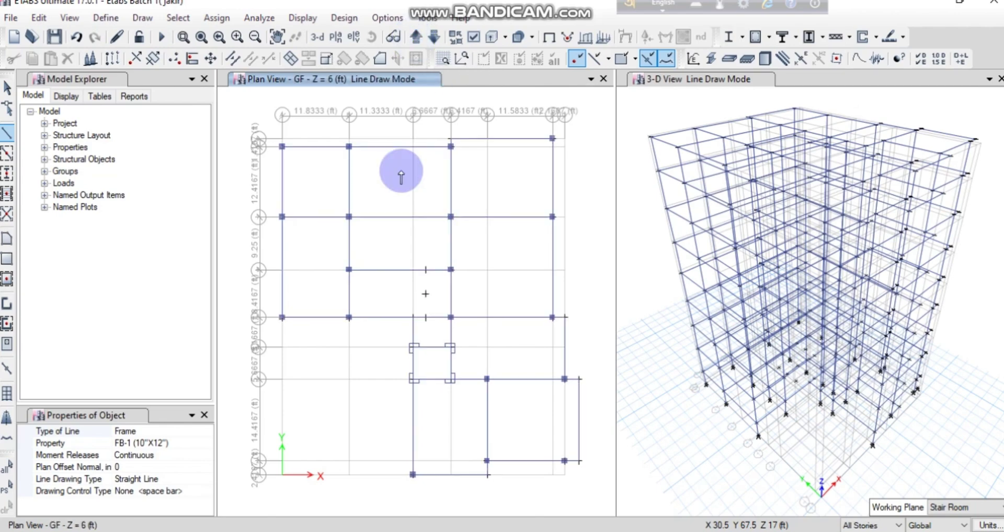
{"action": "left_click", "coordinate": [433, 38]}
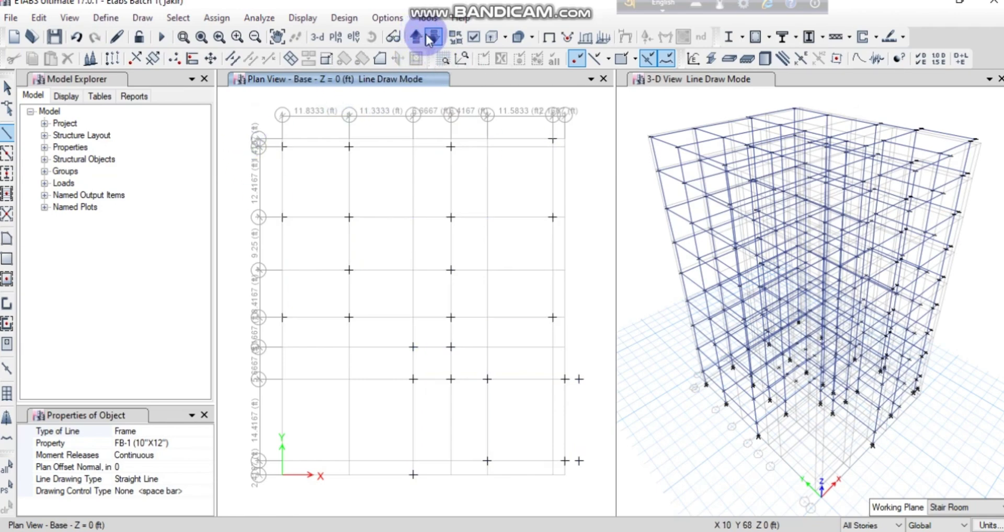
{"action": "left_click", "coordinate": [415, 37]}
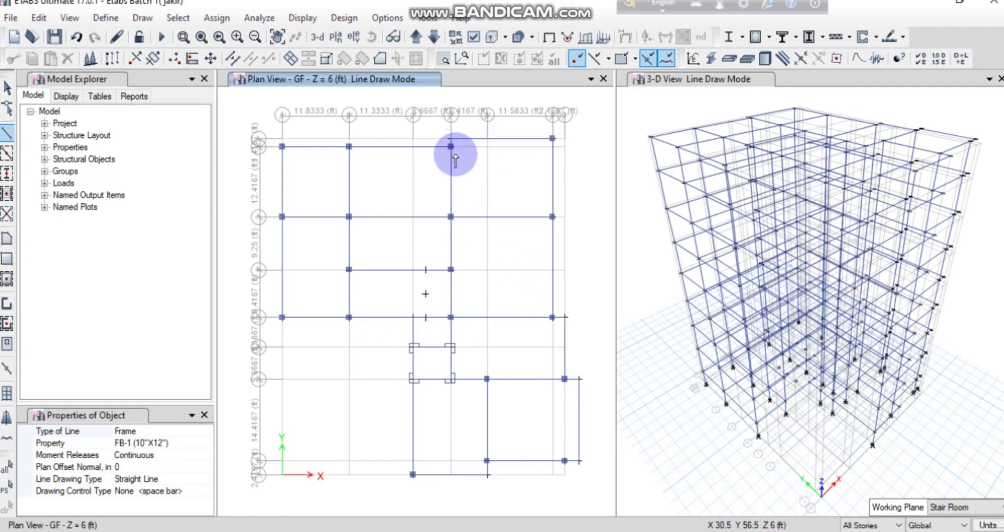
{"action": "scroll", "coordinate": [452, 149], "scroll_direction": "up", "scroll_amount": 5}
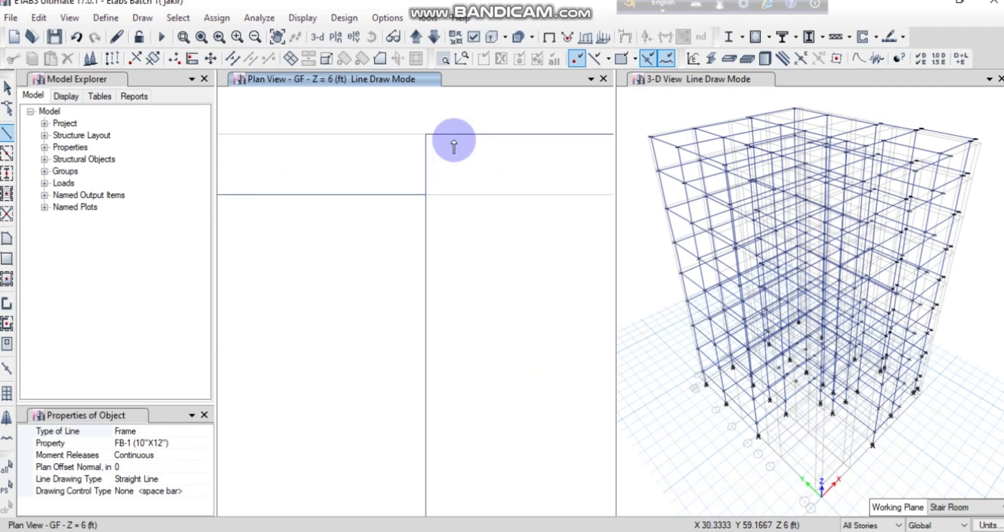
{"action": "scroll", "coordinate": [426, 123], "scroll_direction": "down", "scroll_amount": 5}
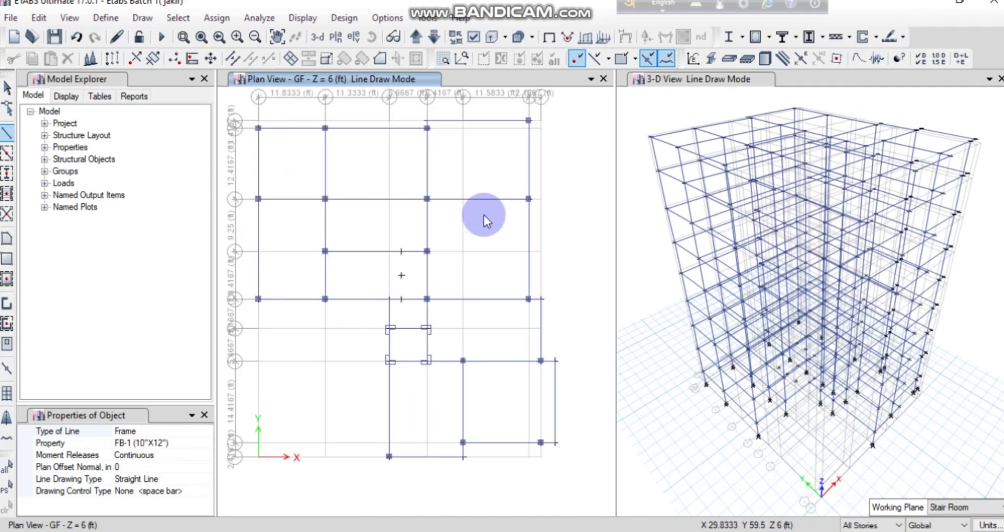
{"action": "scroll", "coordinate": [539, 296], "scroll_direction": "up", "scroll_amount": 4}
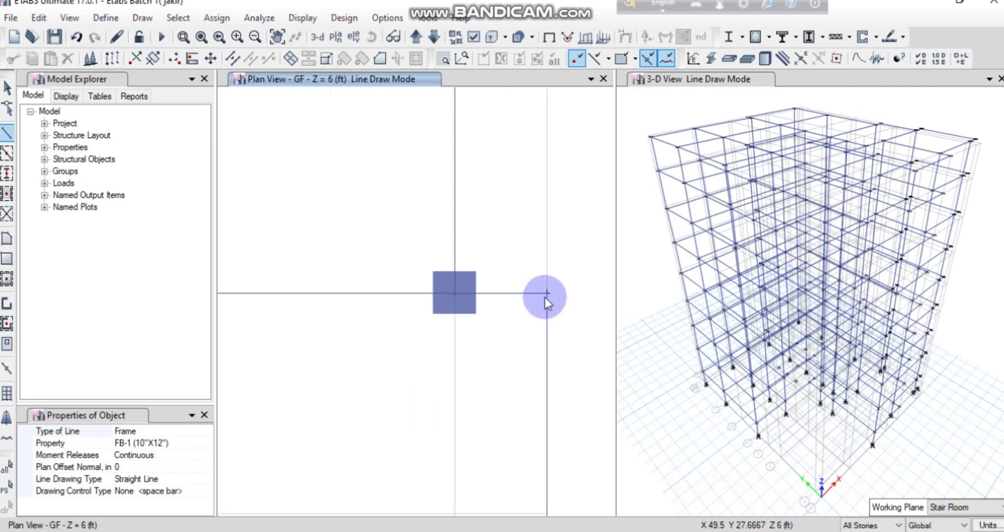
{"action": "scroll", "coordinate": [540, 274], "scroll_direction": "down", "scroll_amount": 4}
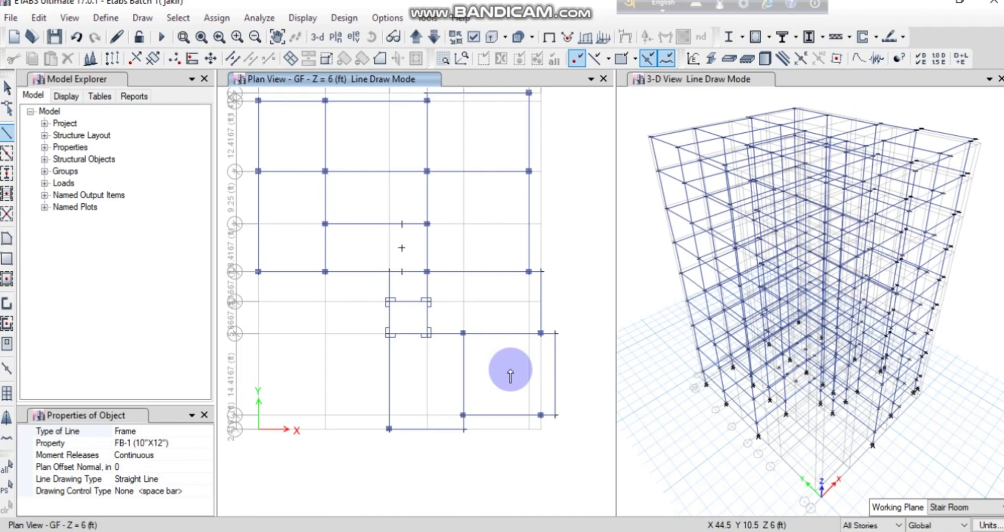
Leave beam drawing and limit the drawing and selection scope to One Story
{"action": "key", "text": "Escape"}
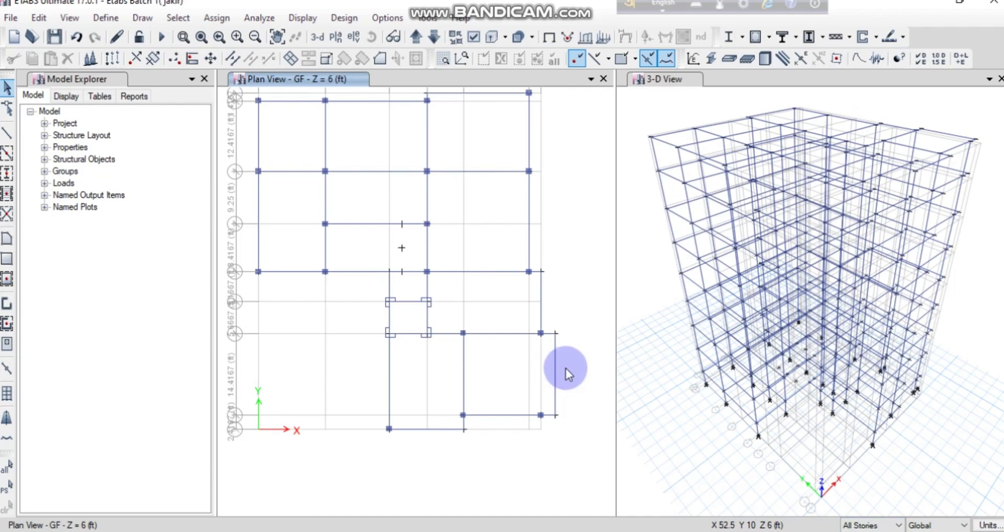
{"action": "left_click", "coordinate": [542, 378]}
{"action": "left_click", "coordinate": [891, 525]}
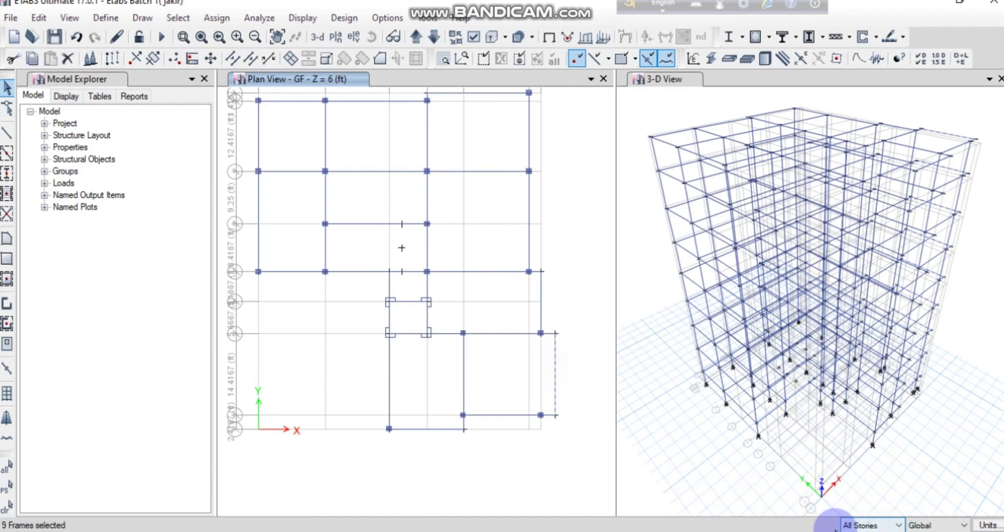
{"action": "key", "text": "Escape"}
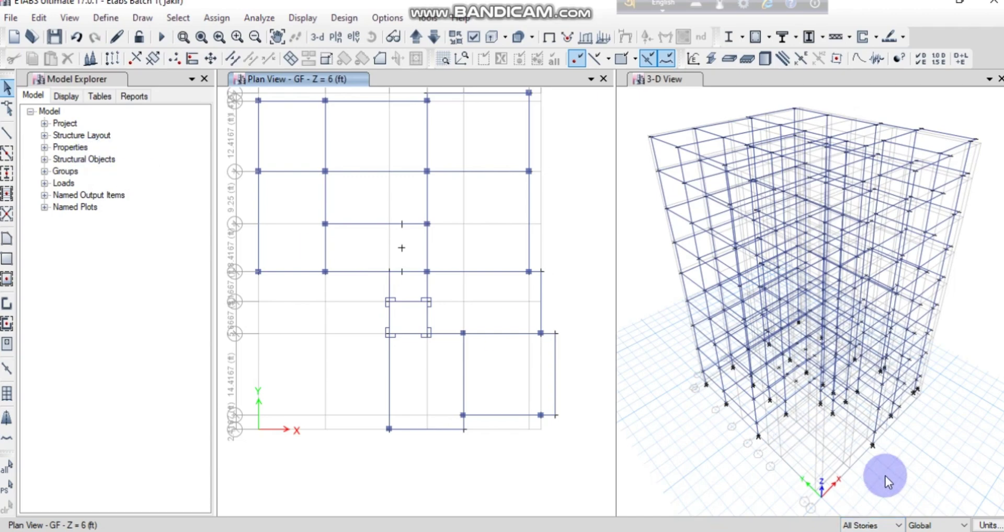
{"action": "left_click", "coordinate": [894, 526]}
{"action": "left_click", "coordinate": [858, 531]}
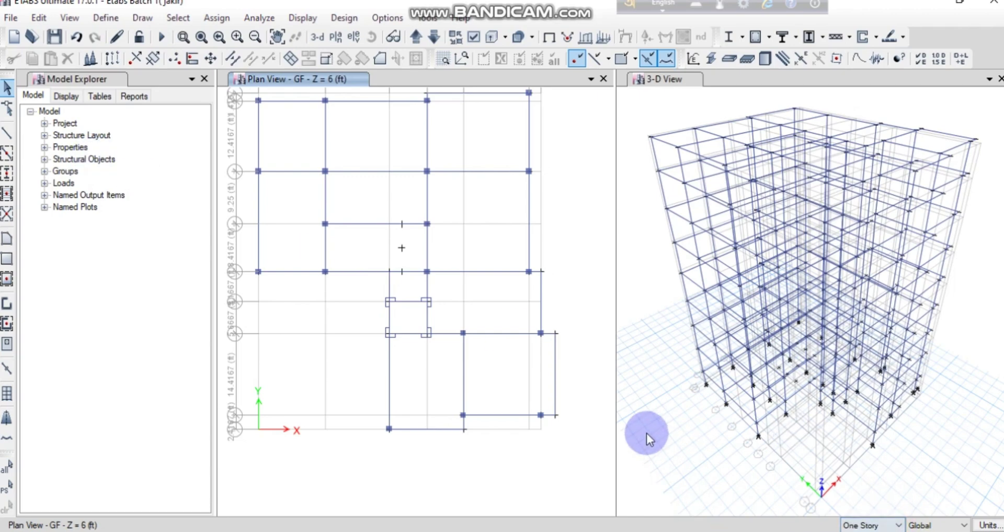
Delete the GF cantilever beams and offset joints beyond G3 and G2, plus the beams from C1 through E1 to E2
{"action": "left_click", "coordinate": [549, 377]}
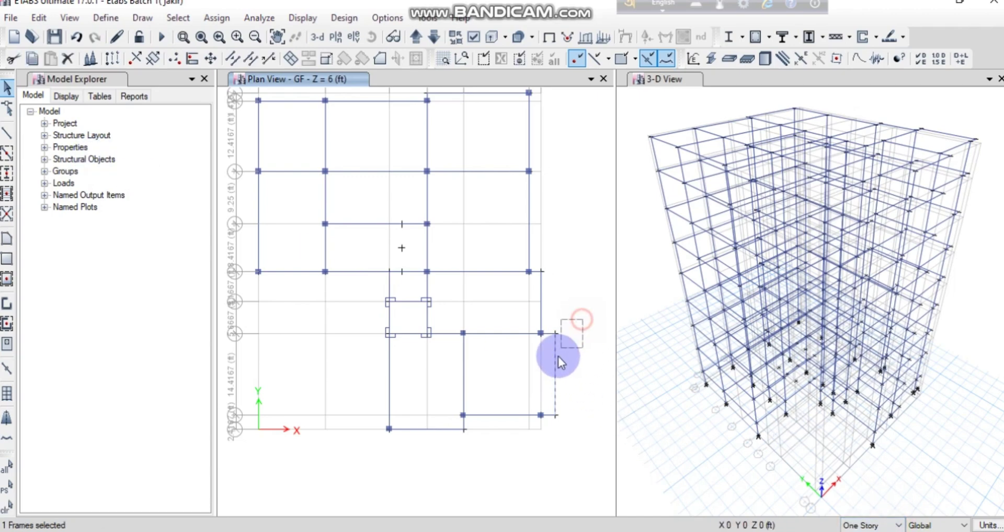
{"action": "left_click_drag", "start_coordinate": [548, 422], "coordinate": [548, 422]}
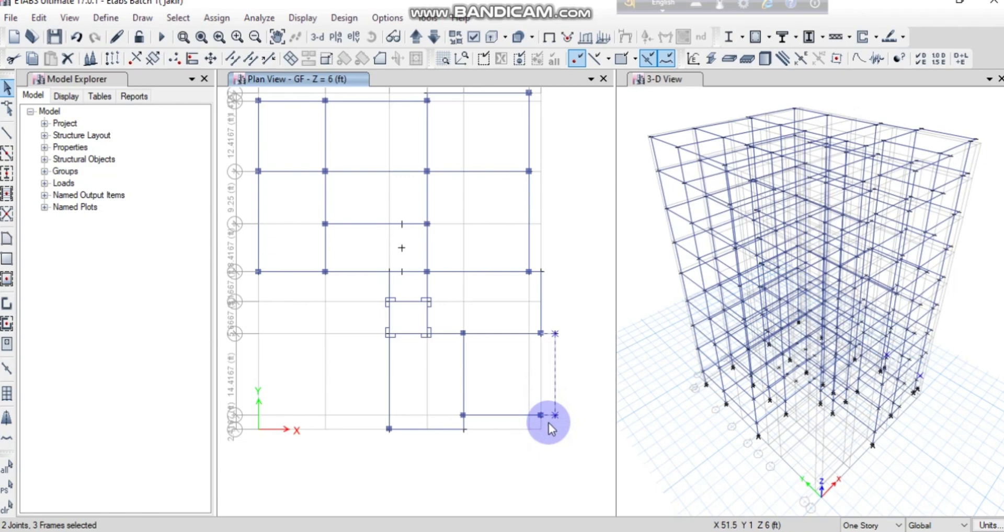
{"action": "key", "text": "Delete"}
{"action": "left_click_drag", "start_coordinate": [474, 424], "coordinate": [447, 436]}
{"action": "key", "text": "Delete"}
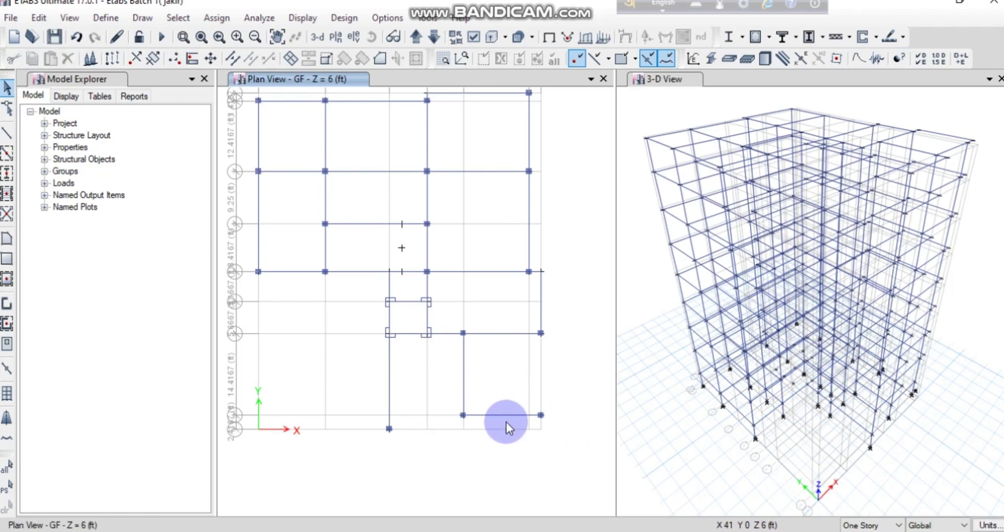
Delete the GF cantilever beams from F5 through G5 to G3
{"action": "middle_click_drag", "start_coordinate": [472, 219], "coordinate": [475, 273]}
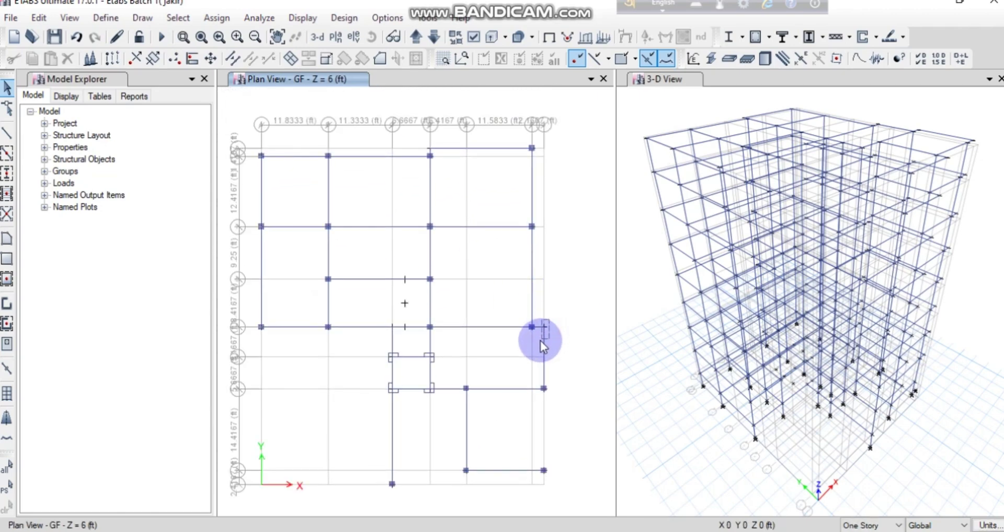
{"action": "left_click_drag", "start_coordinate": [540, 340], "coordinate": [542, 344]}
{"action": "key", "text": "Delete"}
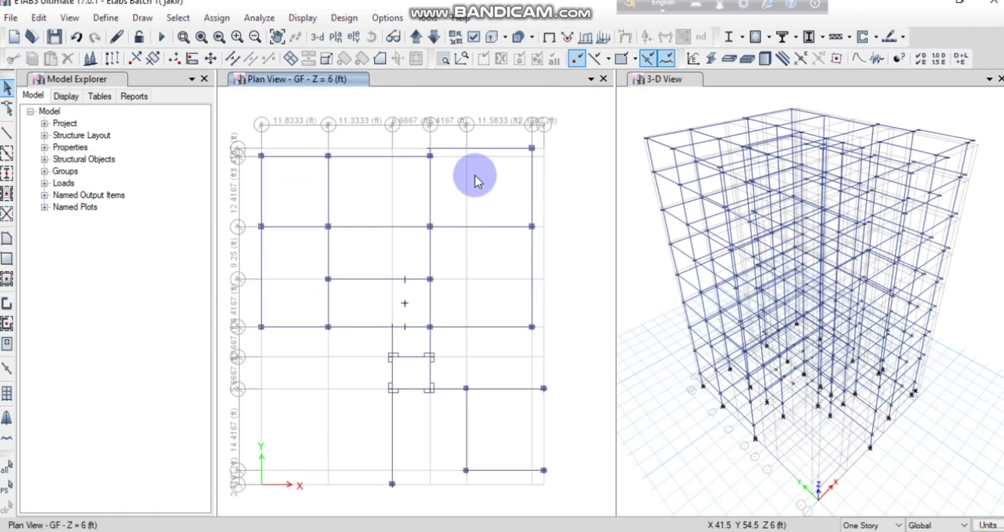
Delete the GF cantilever beams from D8 through D9 to F9
{"action": "scroll", "coordinate": [500, 220], "scroll_direction": "up", "scroll_amount": 8}
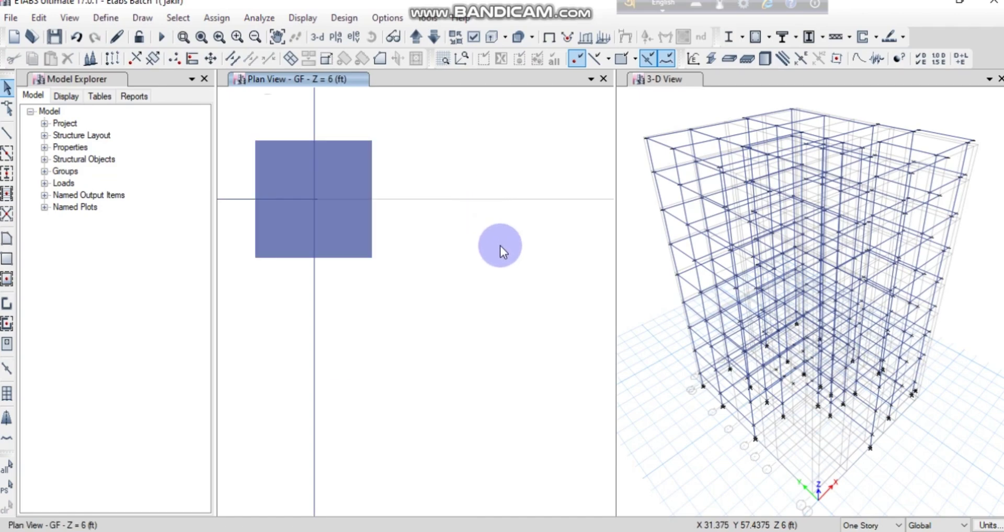
{"action": "scroll", "coordinate": [499, 246], "scroll_direction": "down", "scroll_amount": 3}
{"action": "left_click_drag", "start_coordinate": [428, 190], "coordinate": [412, 190]}
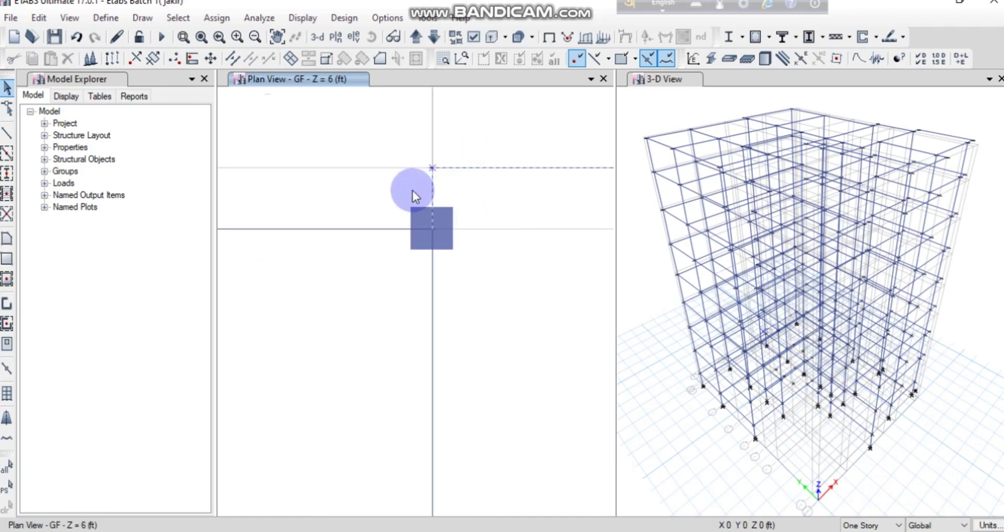
{"action": "key", "text": "Delete"}
{"action": "scroll", "coordinate": [434, 159], "scroll_direction": "down", "scroll_amount": 3}
{"action": "scroll", "coordinate": [434, 159], "scroll_direction": "down", "scroll_amount": 4}
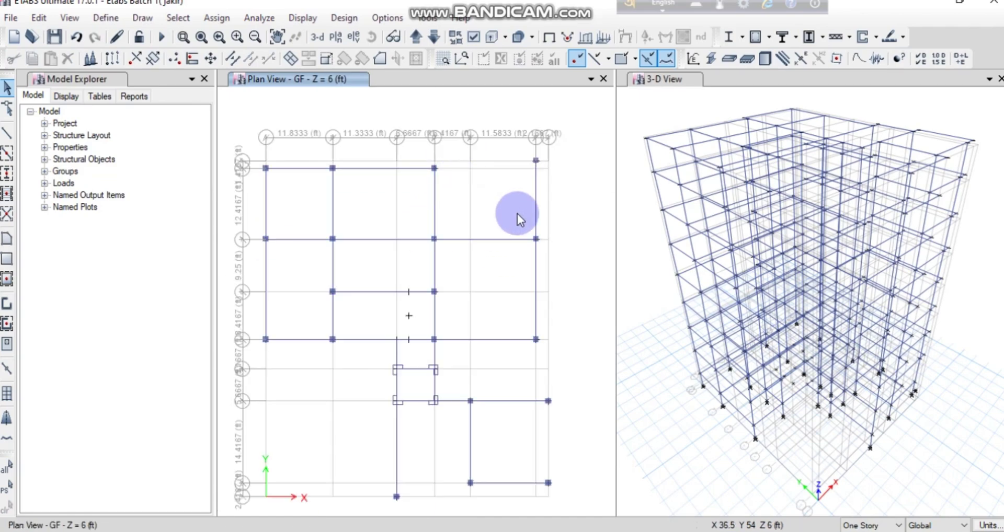
Draw FB-1 (10"X12") beams on the GF plan from C1 to E2, G3 to F5 and F9 to D8
{"action": "middle_click_drag", "start_coordinate": [576, 279], "coordinate": [585, 249]}
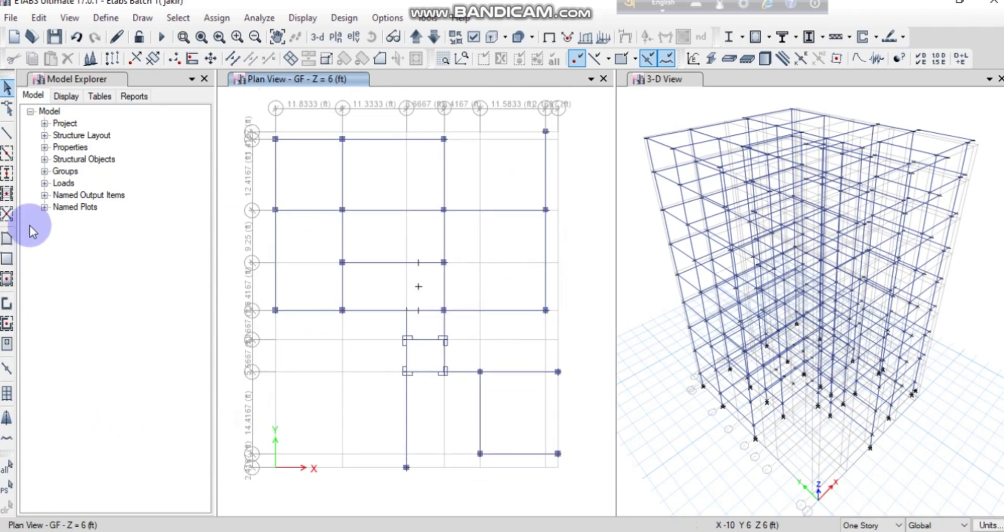
{"action": "left_click", "coordinate": [7, 132]}
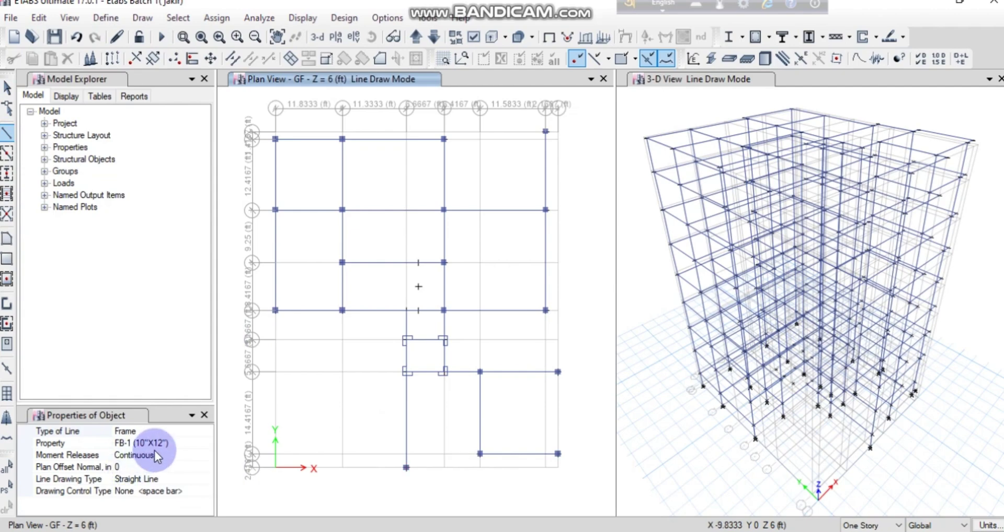
{"action": "left_click", "coordinate": [406, 467]}
{"action": "left_click", "coordinate": [479, 453]}
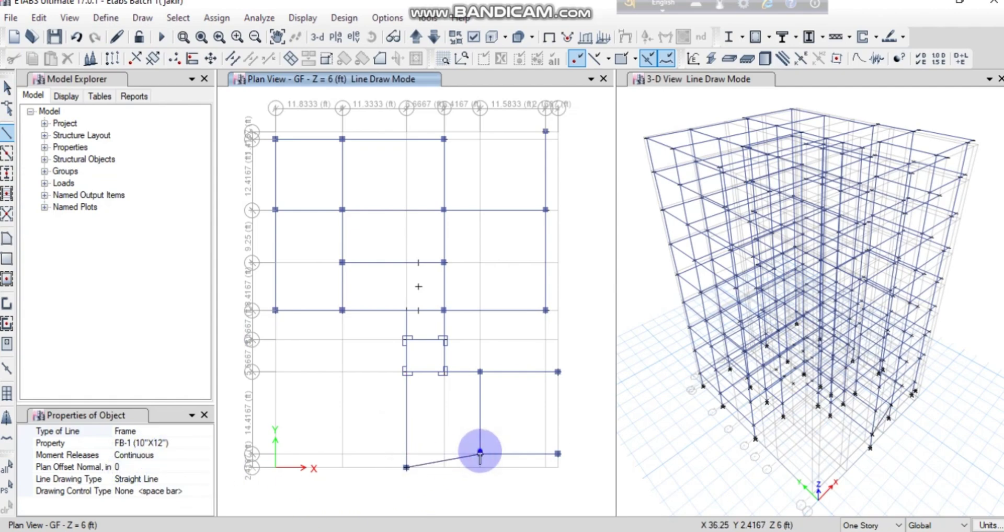
{"action": "left_click", "coordinate": [557, 372]}
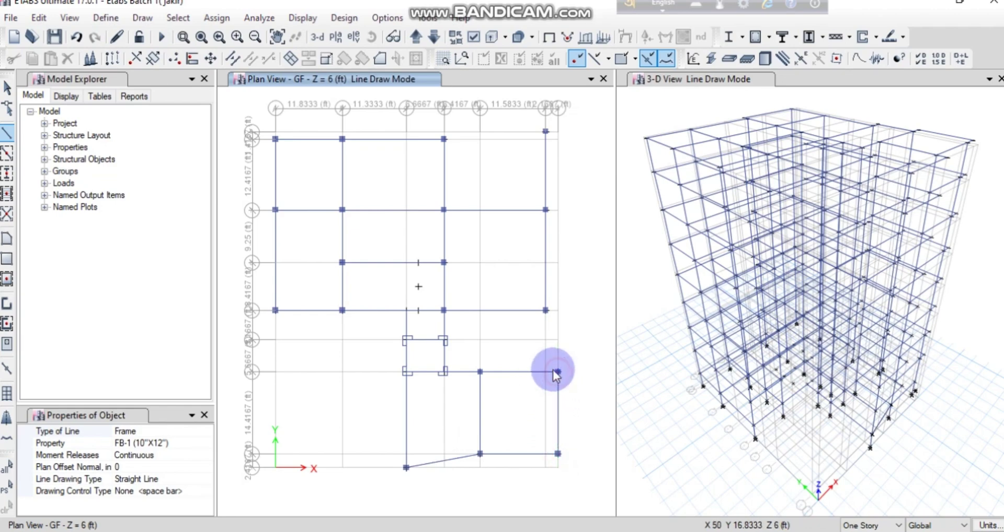
{"action": "left_click", "coordinate": [546, 311]}
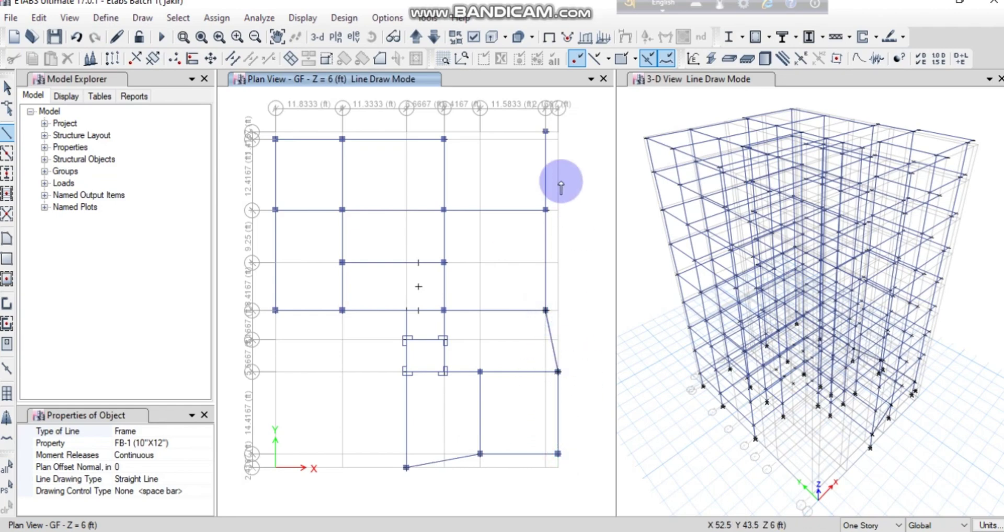
{"action": "left_click", "coordinate": [545, 132]}
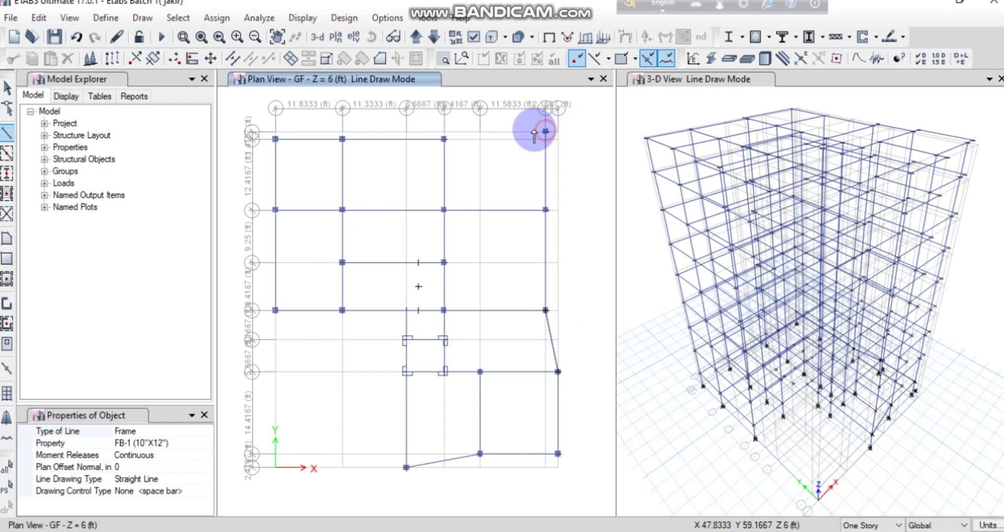
{"action": "left_click", "coordinate": [445, 138]}
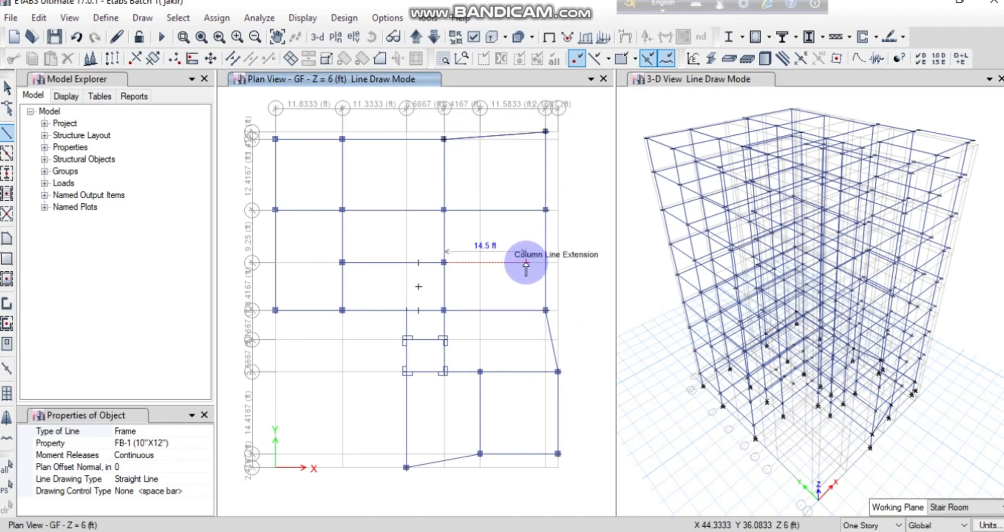
{"action": "right_click", "coordinate": [433, 146]}
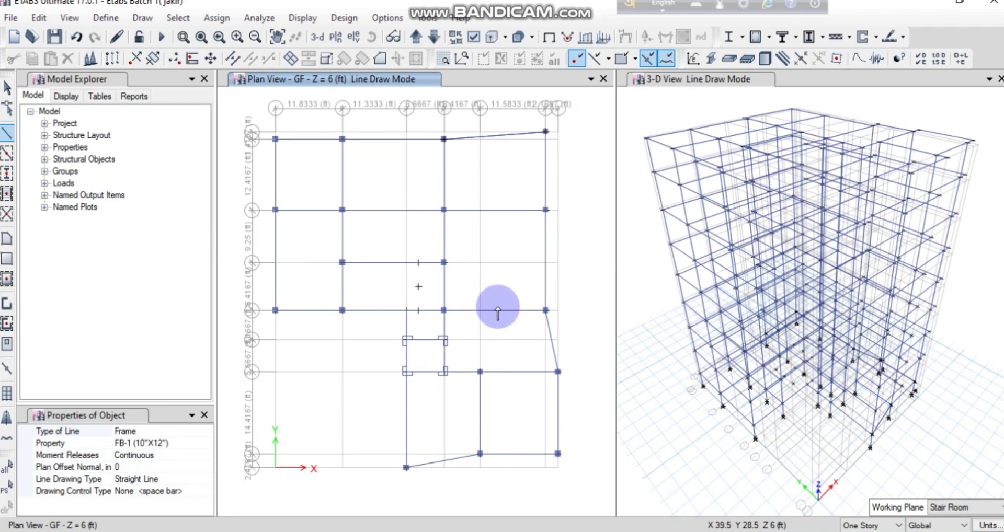
{"action": "key", "text": "Escape"}
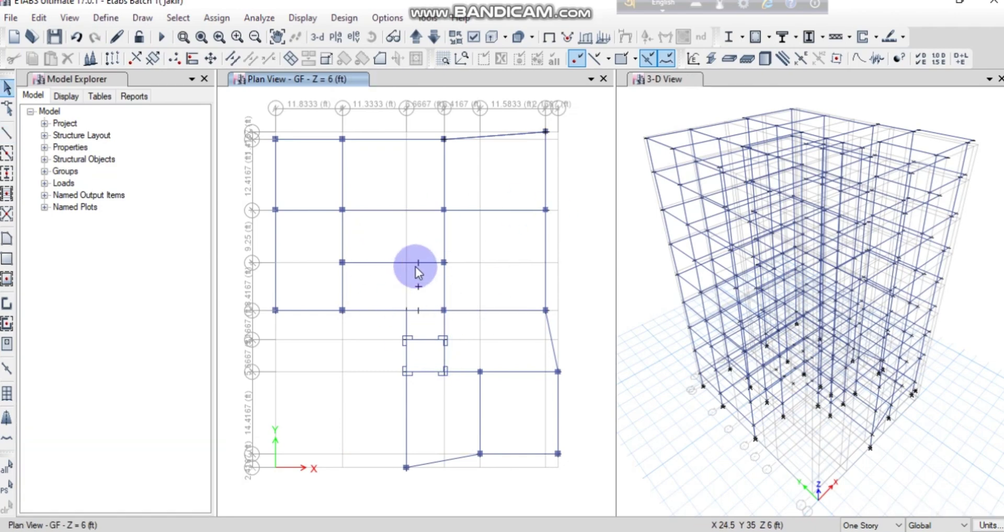
Select the GF beams in the bays north of grid line 5, including the beams along lines A, B, D and F
{"action": "middle_click_drag", "start_coordinate": [564, 275], "coordinate": [577, 272]}
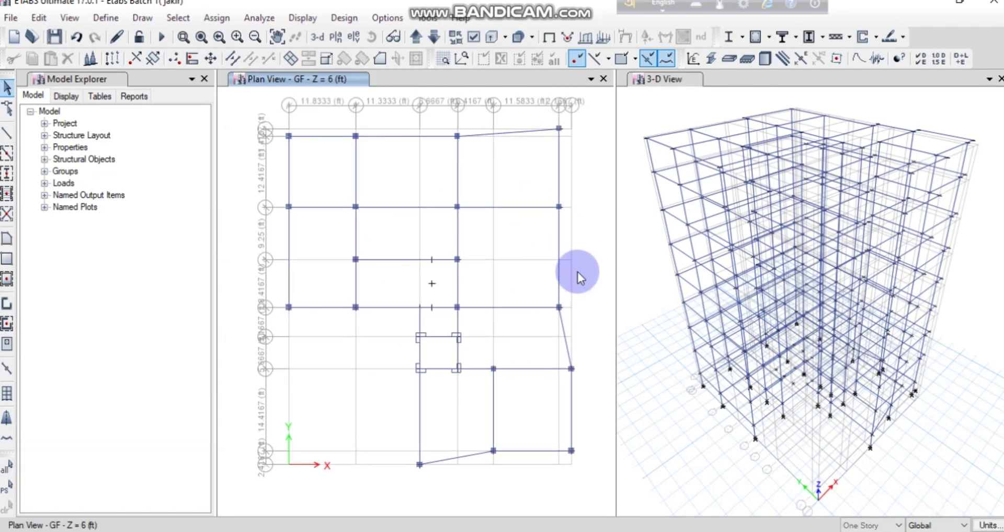
{"action": "left_click", "coordinate": [588, 231]}
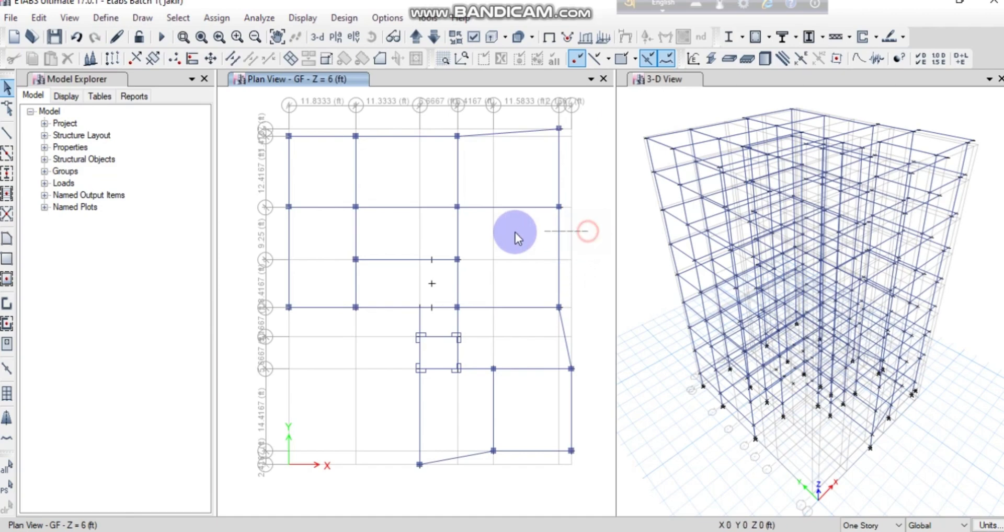
{"action": "left_click", "coordinate": [275, 242]}
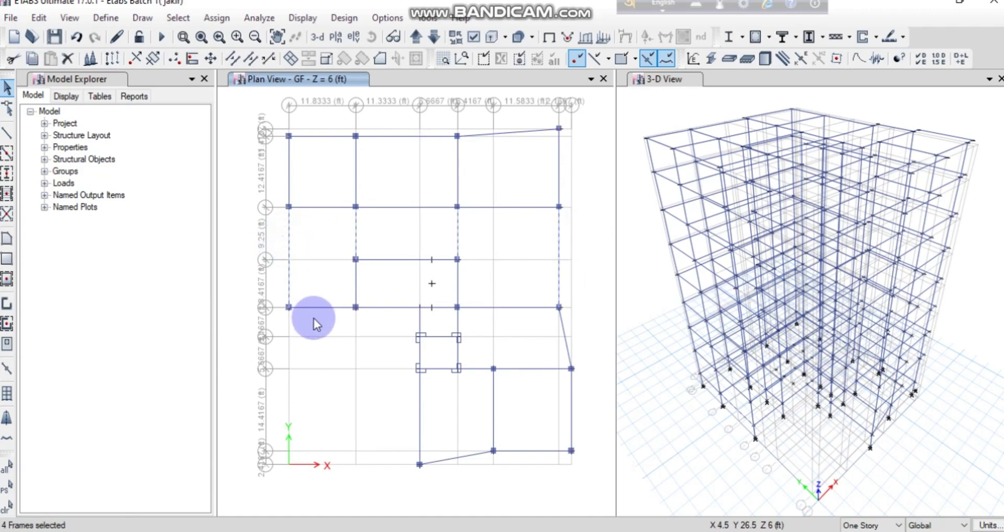
{"action": "left_click_drag", "start_coordinate": [332, 328], "coordinate": [343, 122]}
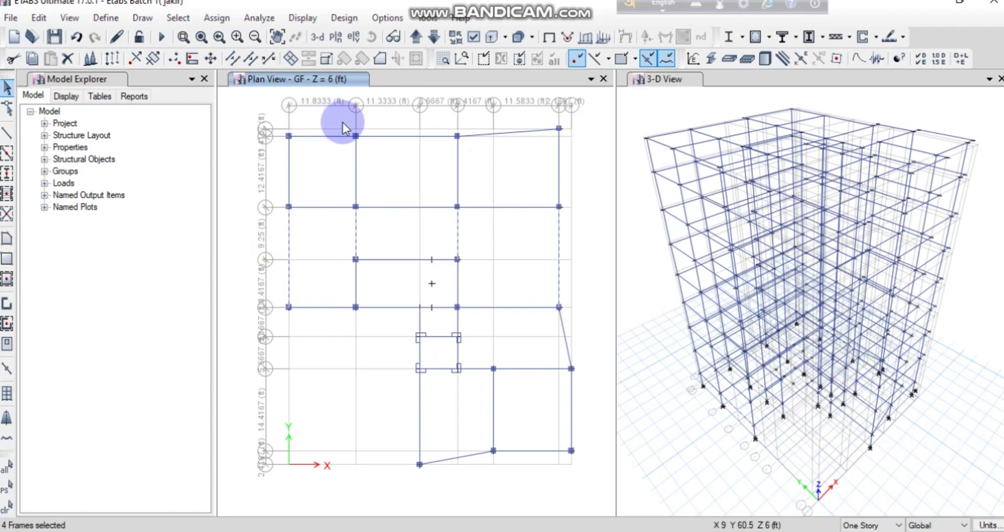
{"action": "left_click_drag", "start_coordinate": [328, 320], "coordinate": [340, 120]}
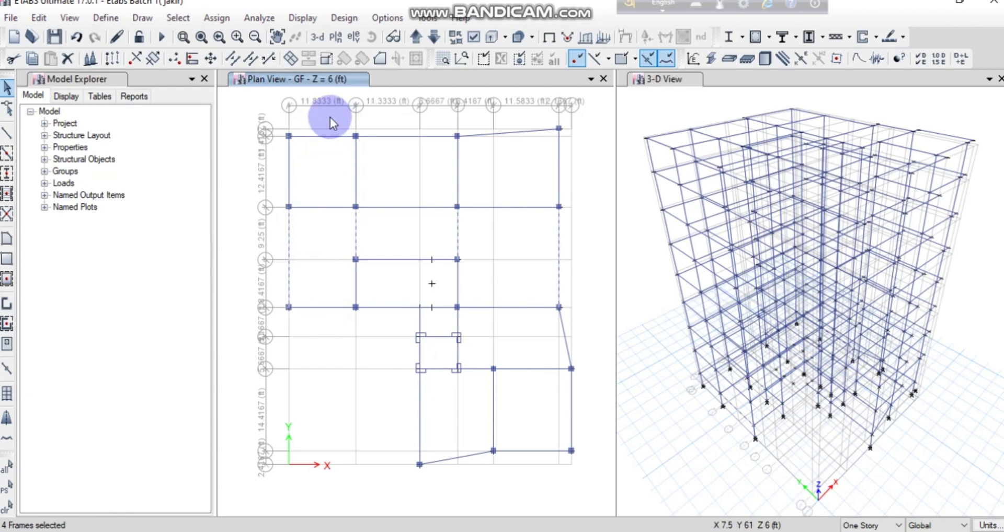
{"action": "left_click_drag", "start_coordinate": [330, 118], "coordinate": [304, 315]}
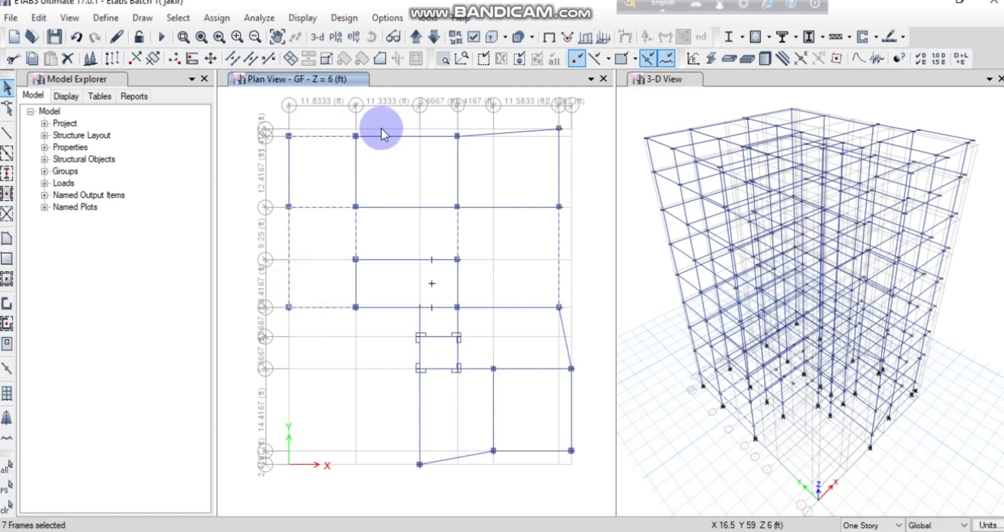
{"action": "left_click_drag", "start_coordinate": [396, 124], "coordinate": [288, 182]}
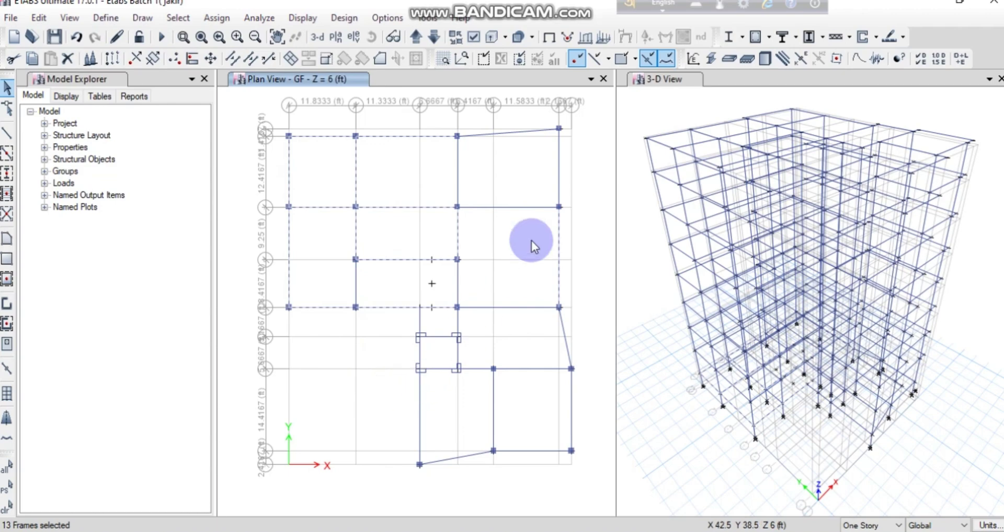
{"action": "left_click_drag", "start_coordinate": [509, 147], "coordinate": [477, 231]}
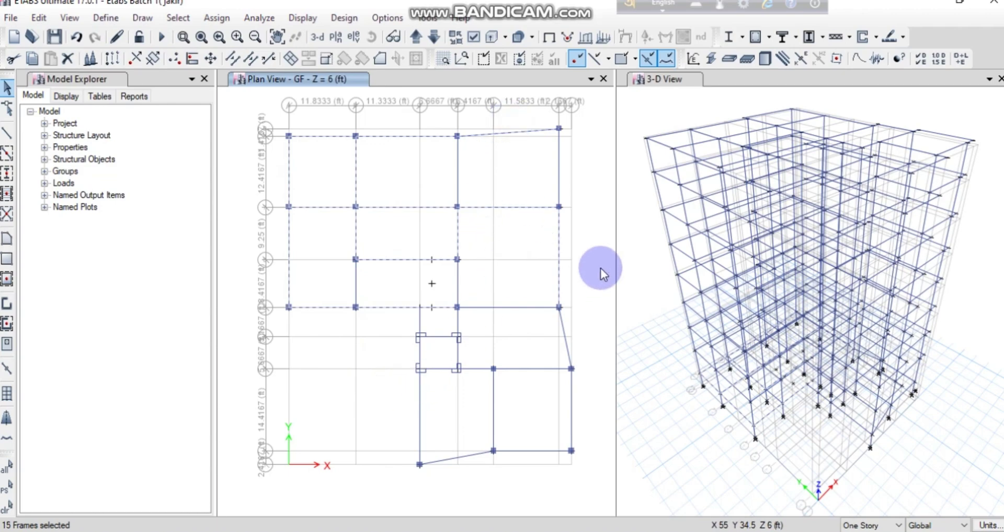
{"action": "left_click_drag", "start_coordinate": [576, 154], "coordinate": [425, 174]}
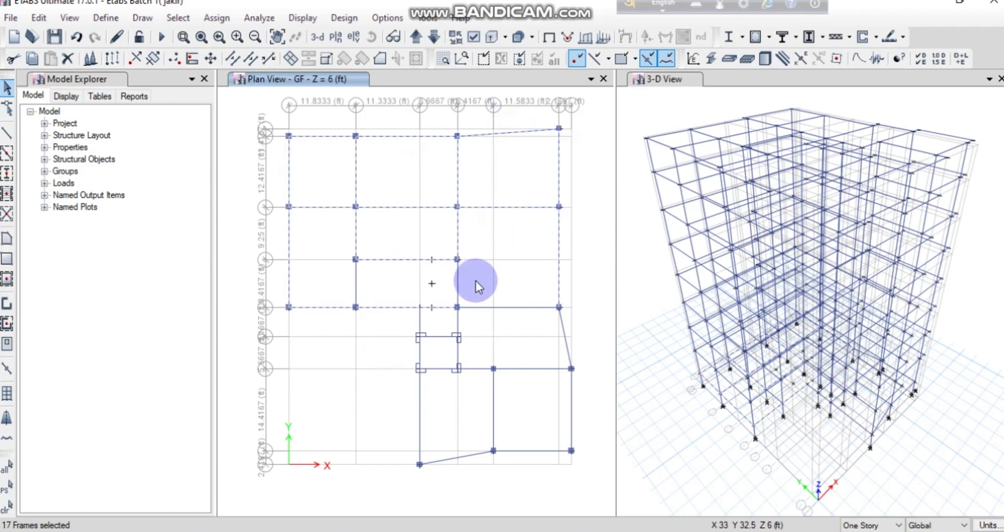
Add the remaining GF beams to the selection: the lift core, the bays south of line 5 and the beam between B5 and B6
{"action": "left_click_drag", "start_coordinate": [476, 280], "coordinate": [450, 287]}
{"action": "left_click_drag", "start_coordinate": [547, 294], "coordinate": [404, 353]}
{"action": "left_click", "coordinate": [575, 334]}
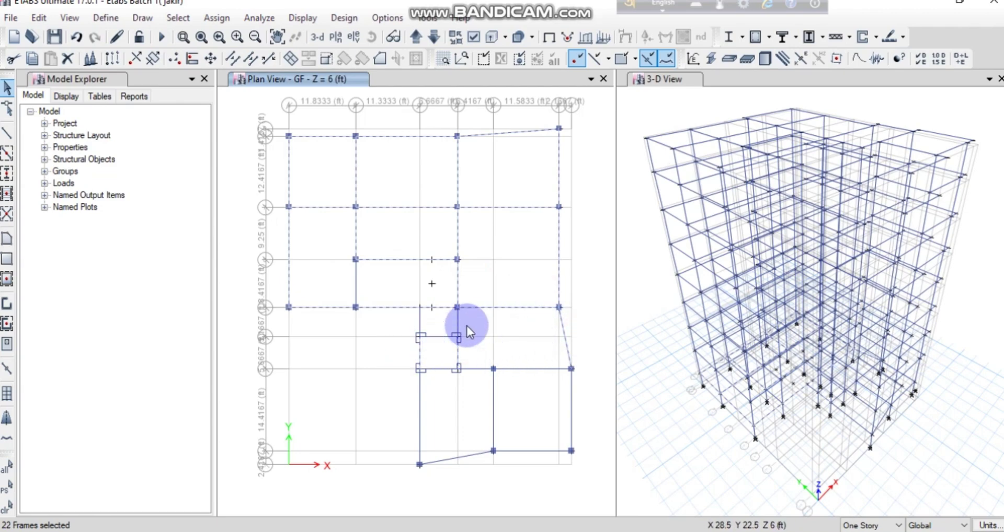
{"action": "left_click_drag", "start_coordinate": [434, 321], "coordinate": [437, 384]}
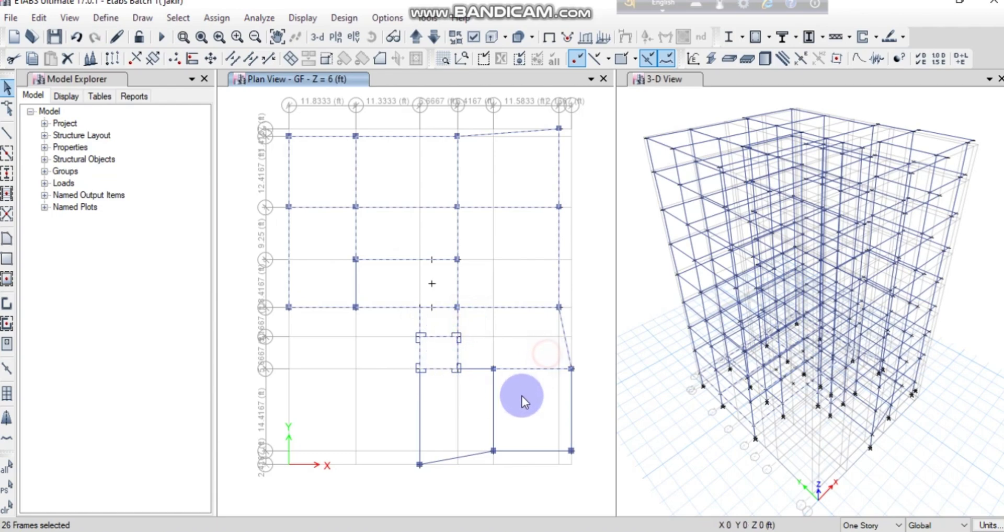
{"action": "left_click_drag", "start_coordinate": [596, 402], "coordinate": [374, 425]}
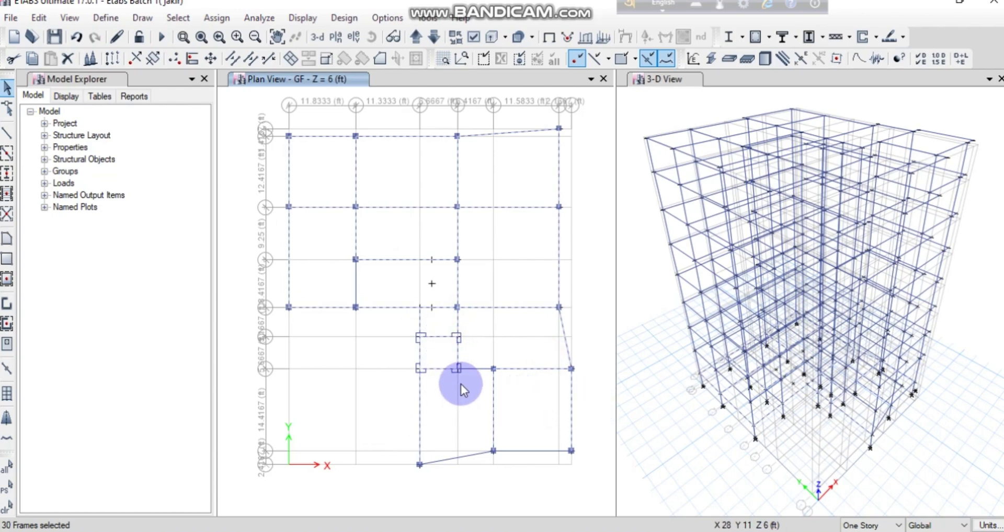
{"action": "left_click", "coordinate": [480, 366]}
{"action": "left_click", "coordinate": [524, 450]}
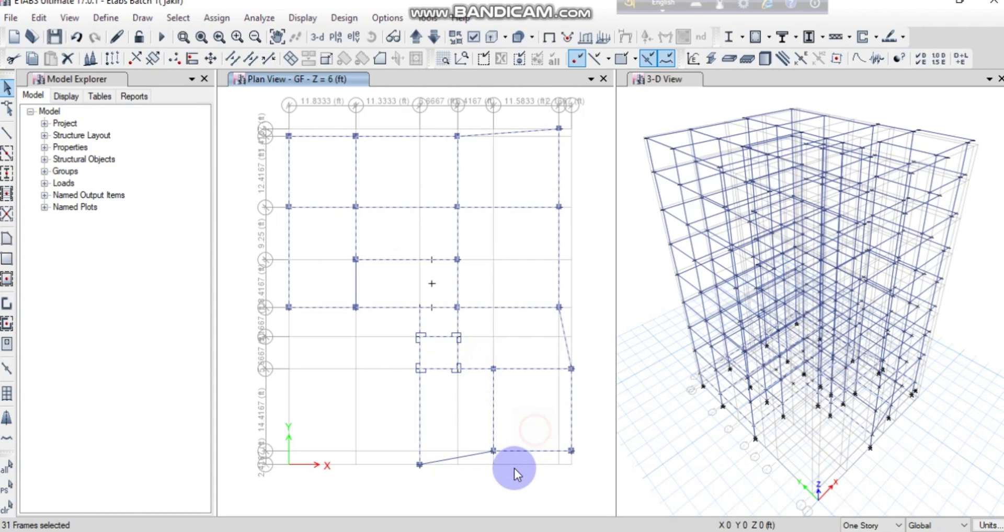
{"action": "left_click", "coordinate": [465, 469]}
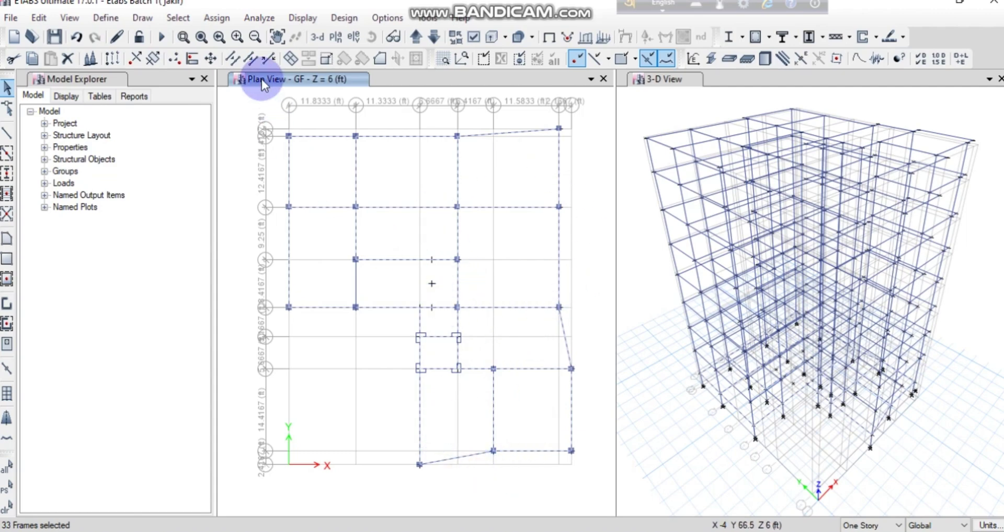
{"action": "left_click", "coordinate": [360, 278]}
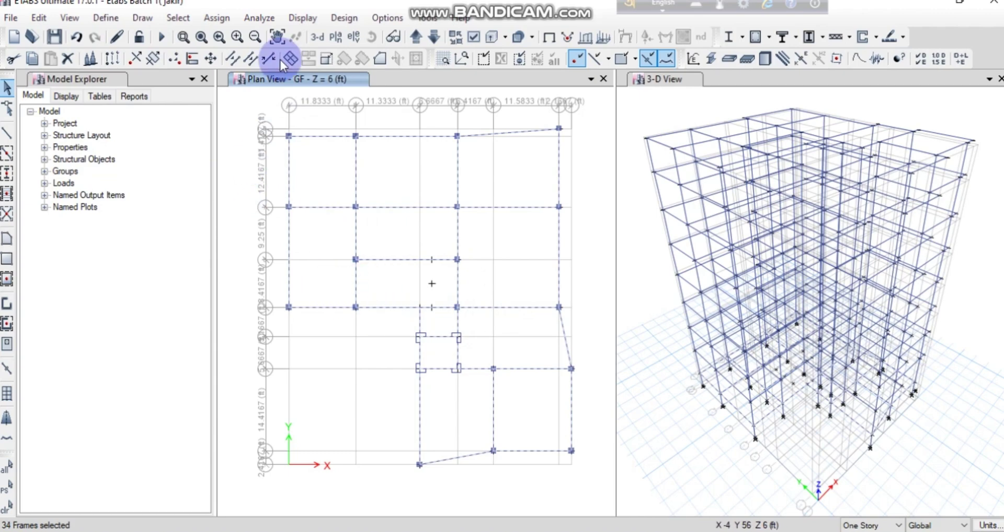
Assign the GB-1 (12"X15") frame section to the selected GF beams
{"action": "left_click", "coordinate": [211, 18]}
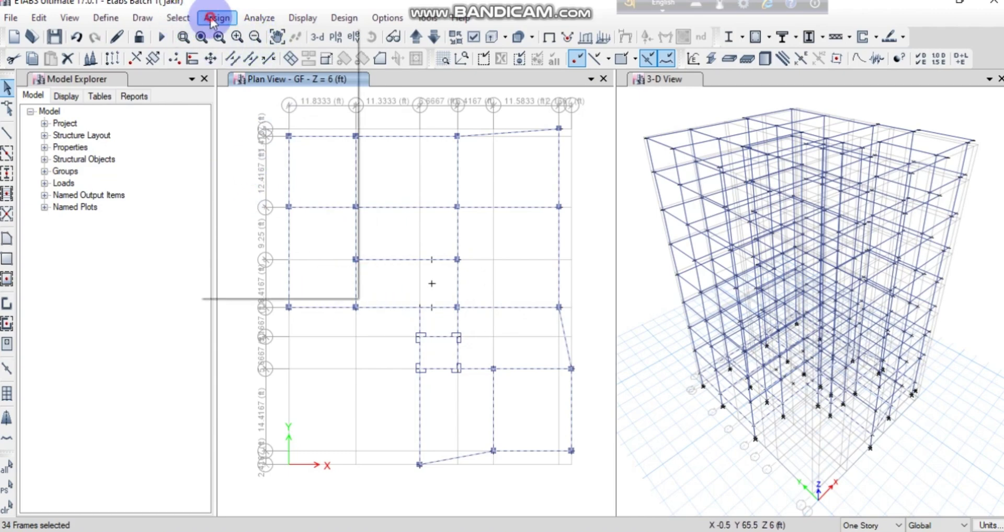
{"action": "mouse_move", "coordinate": [265, 45]}
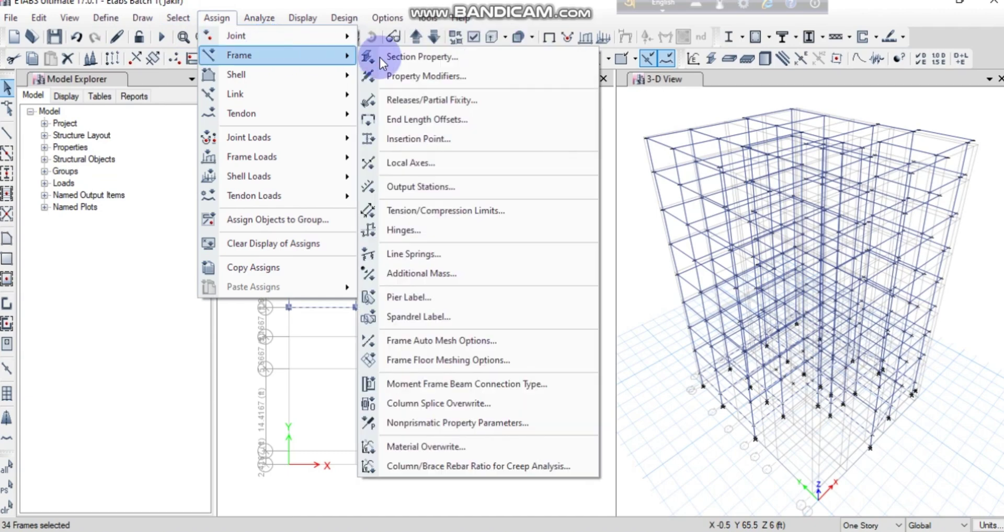
{"action": "left_click", "coordinate": [428, 59]}
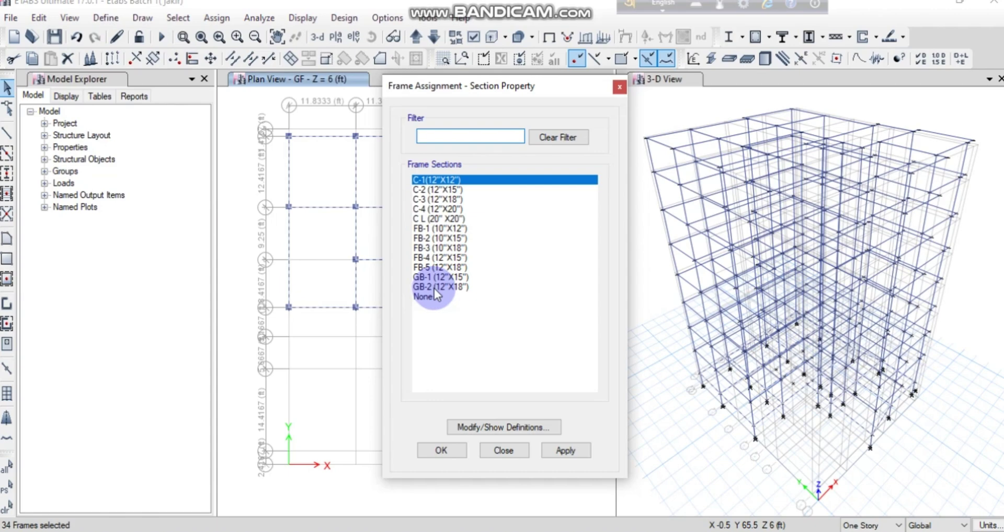
{"action": "left_click", "coordinate": [443, 277]}
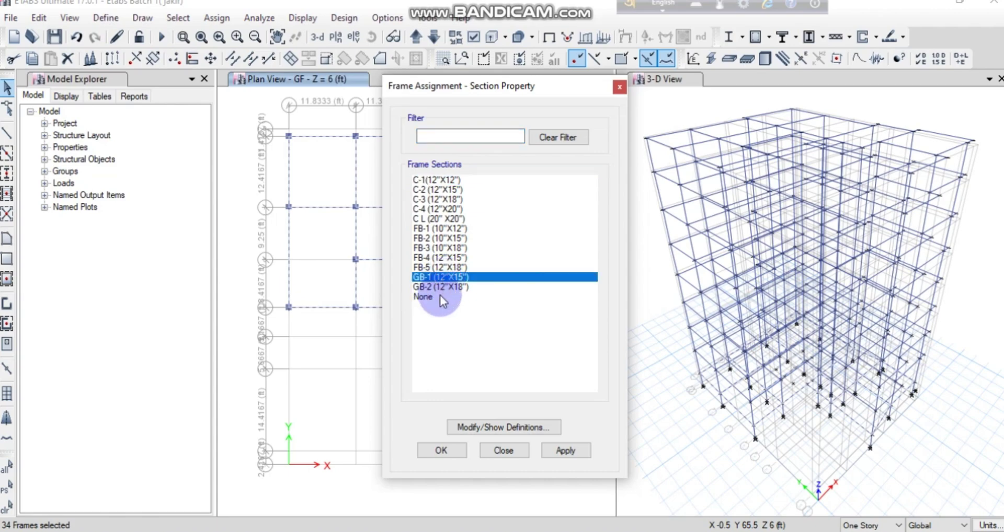
{"action": "left_click", "coordinate": [566, 451]}
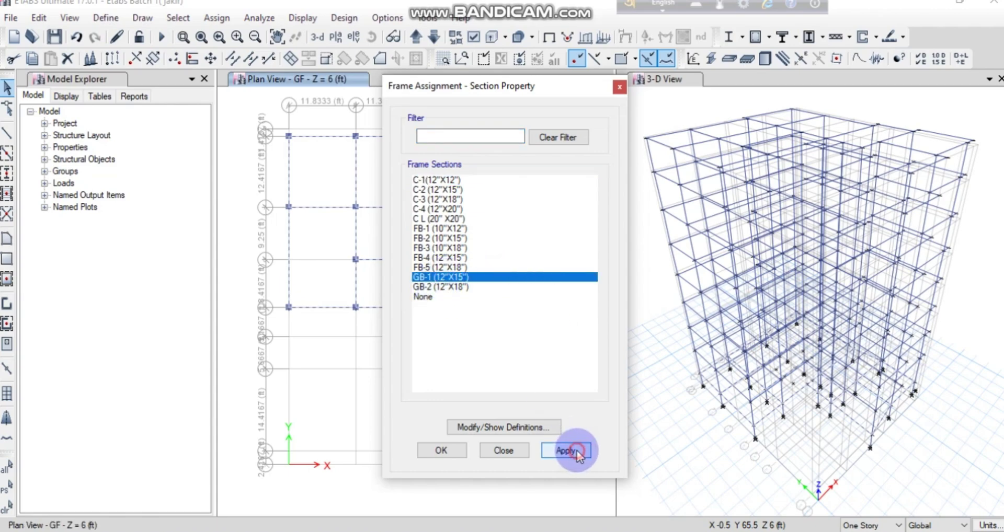
{"action": "left_click", "coordinate": [441, 449]}
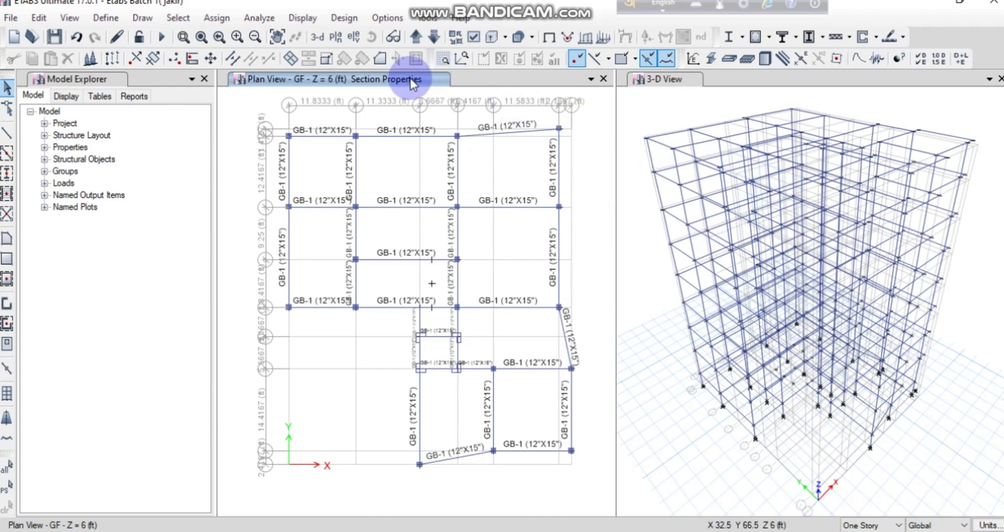
{"action": "left_click", "coordinate": [582, 156]}
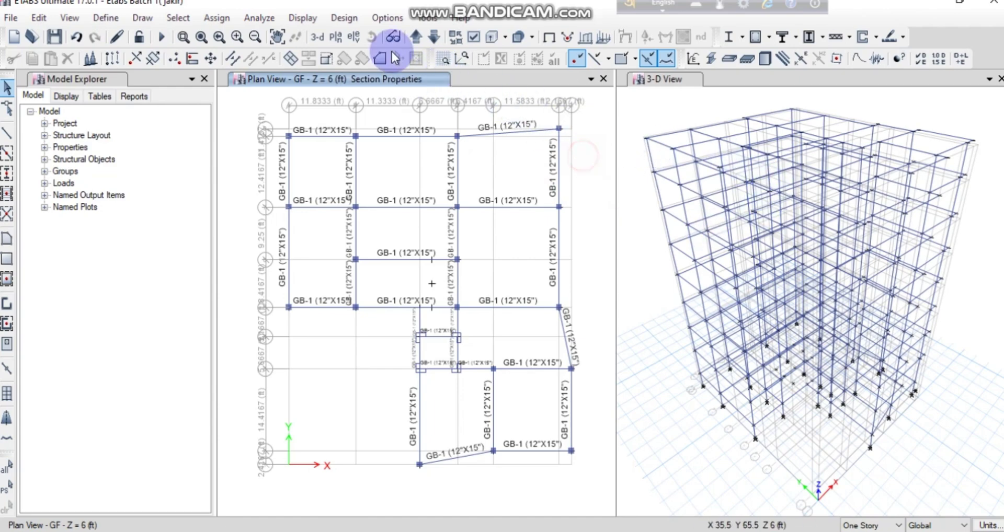
Show the Stair Room plan at Z = 85 ft and review the story scope options
{"action": "left_click", "coordinate": [420, 36]}
{"action": "left_click", "coordinate": [419, 37]}
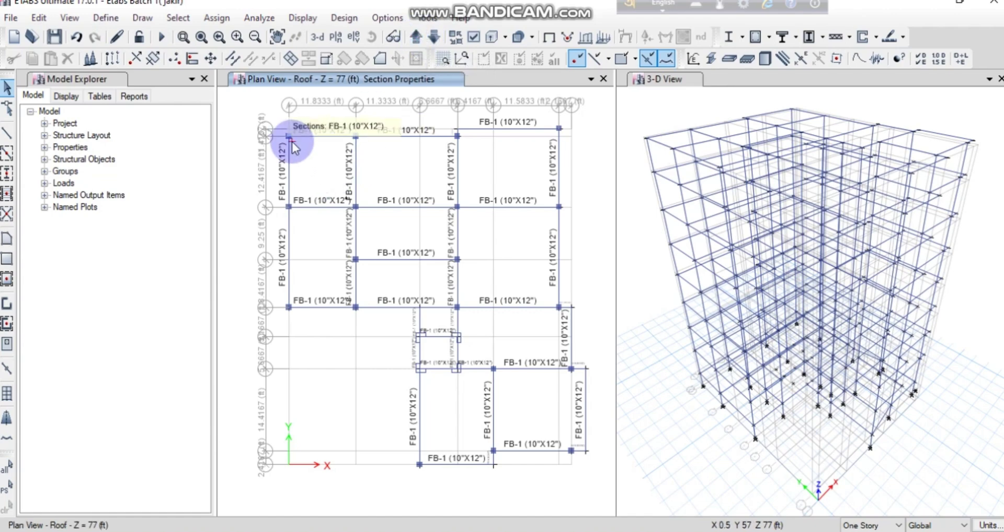
{"action": "left_click", "coordinate": [414, 39]}
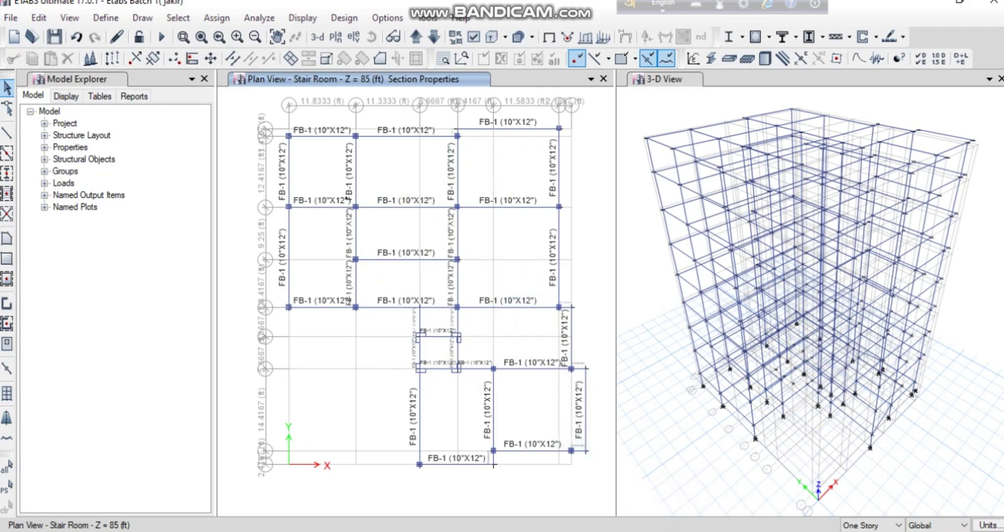
{"action": "left_click", "coordinate": [711, 531]}
{"action": "left_click", "coordinate": [711, 531]}
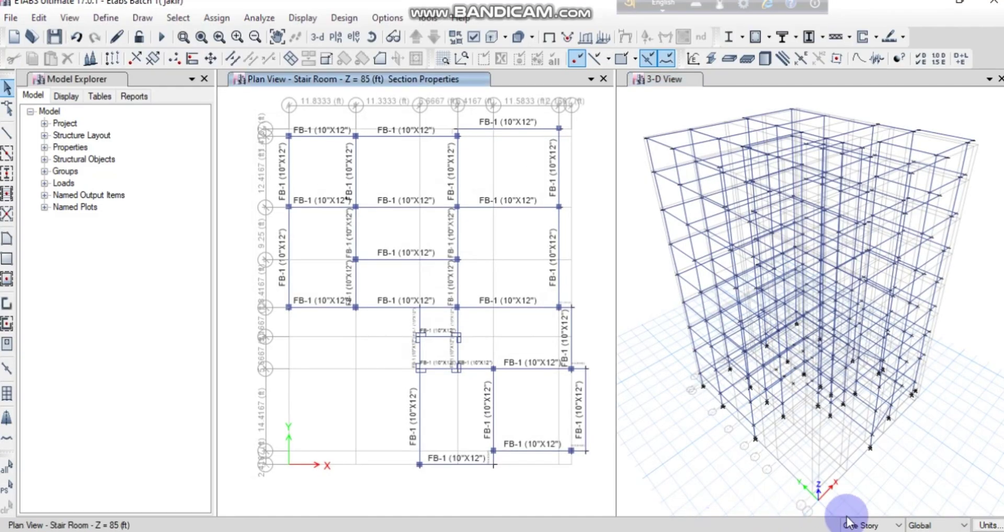
{"action": "left_click", "coordinate": [893, 526]}
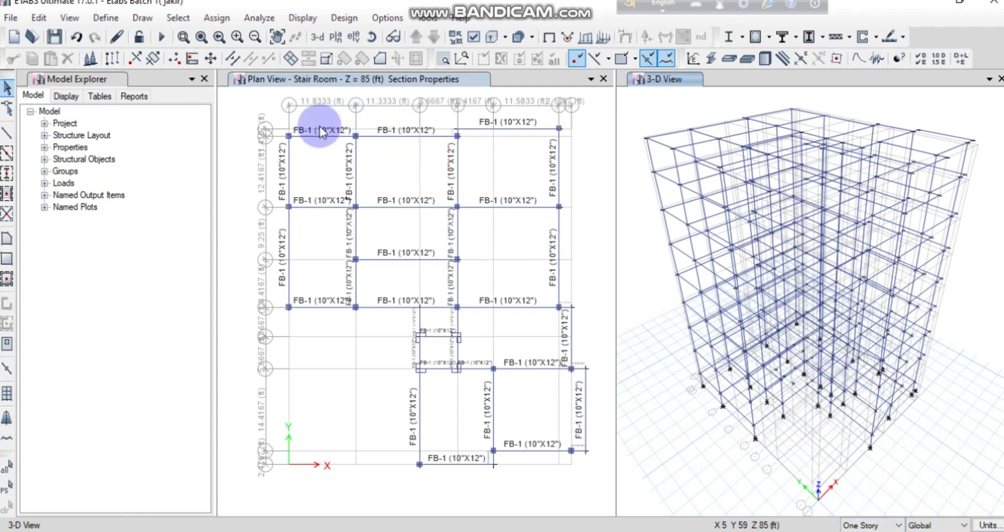
Delete the Stair Room frames outside the stair bay and lift core, including the line 5 beam between A and B
{"action": "left_click_drag", "start_coordinate": [319, 127], "coordinate": [265, 158]}
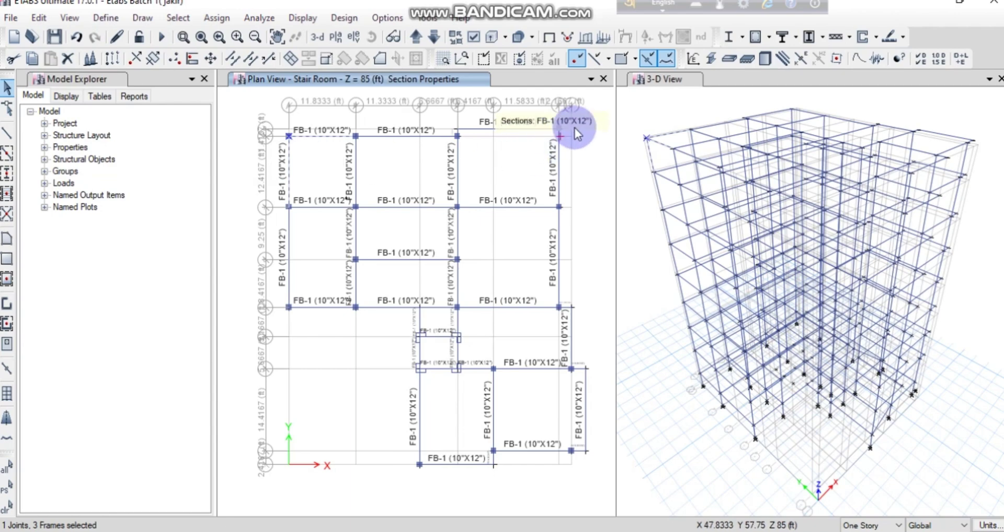
{"action": "left_click_drag", "start_coordinate": [578, 119], "coordinate": [275, 243]}
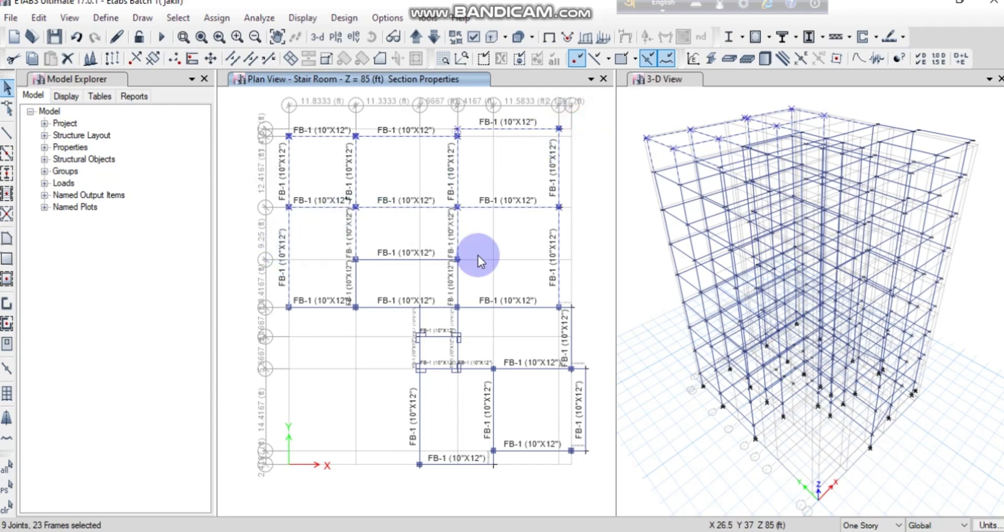
{"action": "left_click_drag", "start_coordinate": [591, 289], "coordinate": [371, 397]}
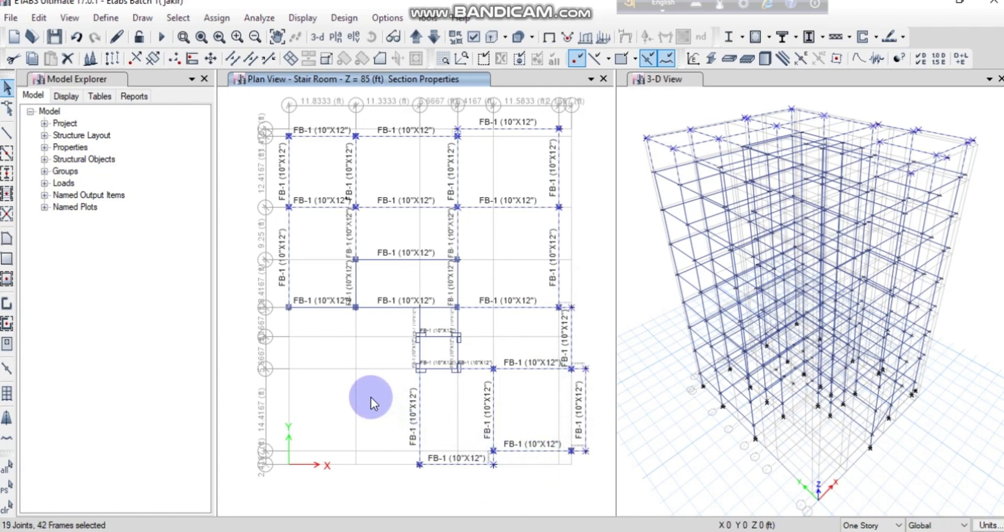
{"action": "left_click_drag", "start_coordinate": [475, 322], "coordinate": [400, 321]}
{"action": "key", "text": "Delete"}
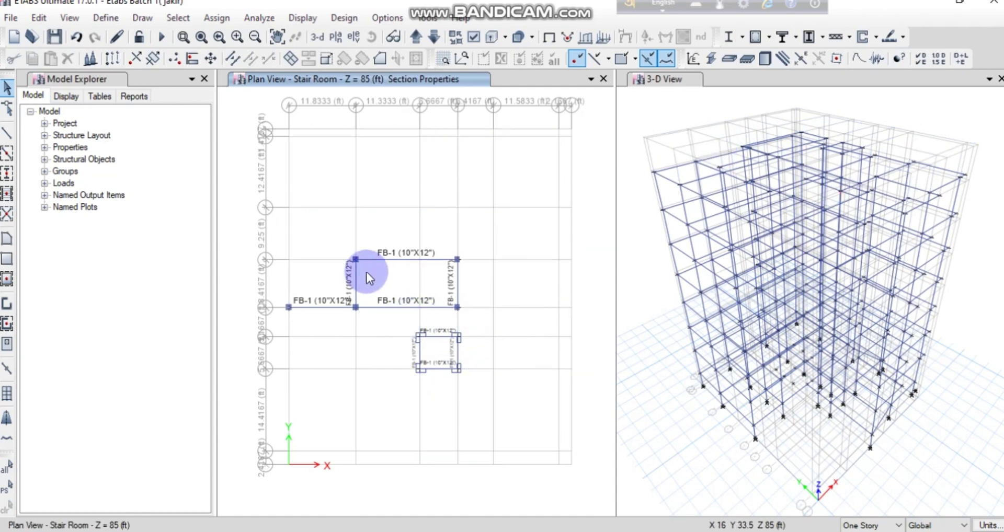
{"action": "left_click_drag", "start_coordinate": [321, 275], "coordinate": [268, 347]}
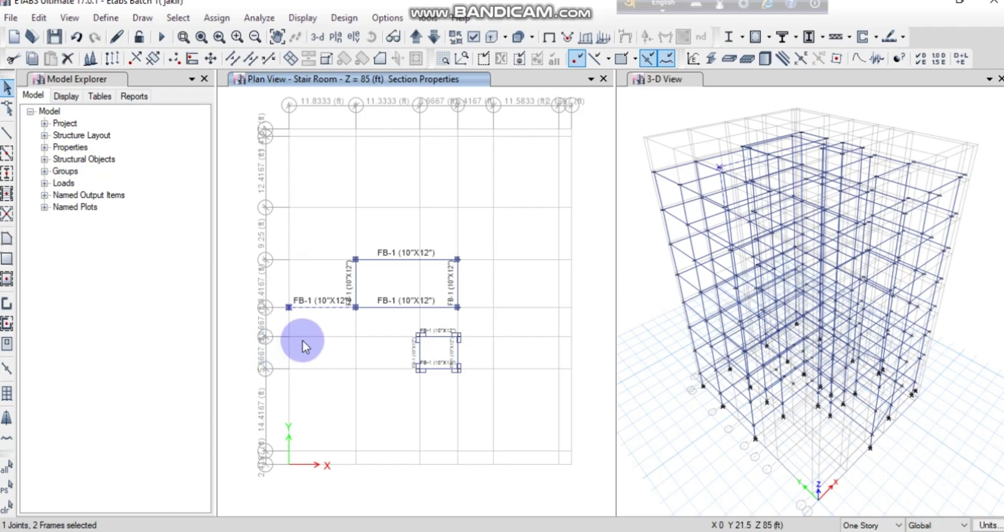
{"action": "key", "text": "Delete"}
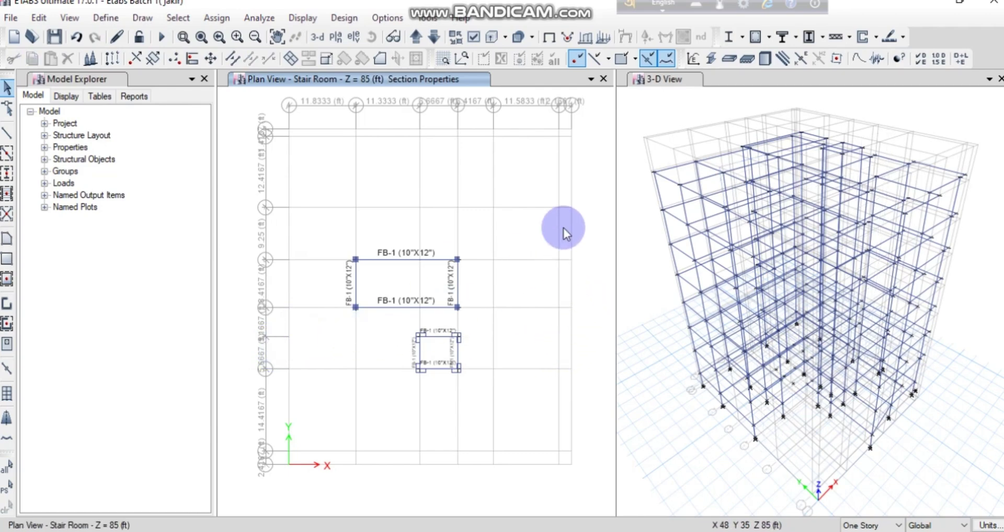
Set the story scope to Similar Stories and show the 1st Floor plan at Z = 17 ft
{"action": "left_click", "coordinate": [434, 42]}
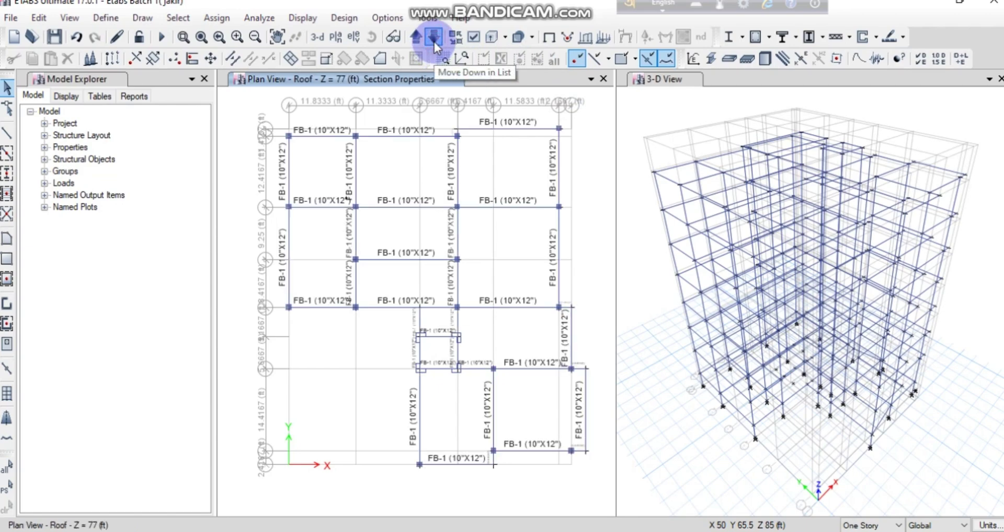
{"action": "left_click", "coordinate": [435, 42]}
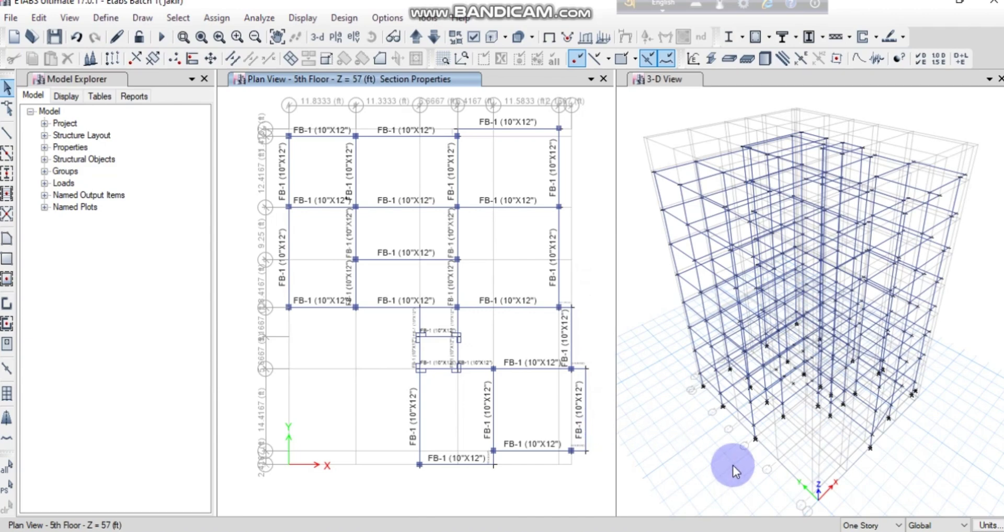
{"action": "left_click", "coordinate": [899, 526]}
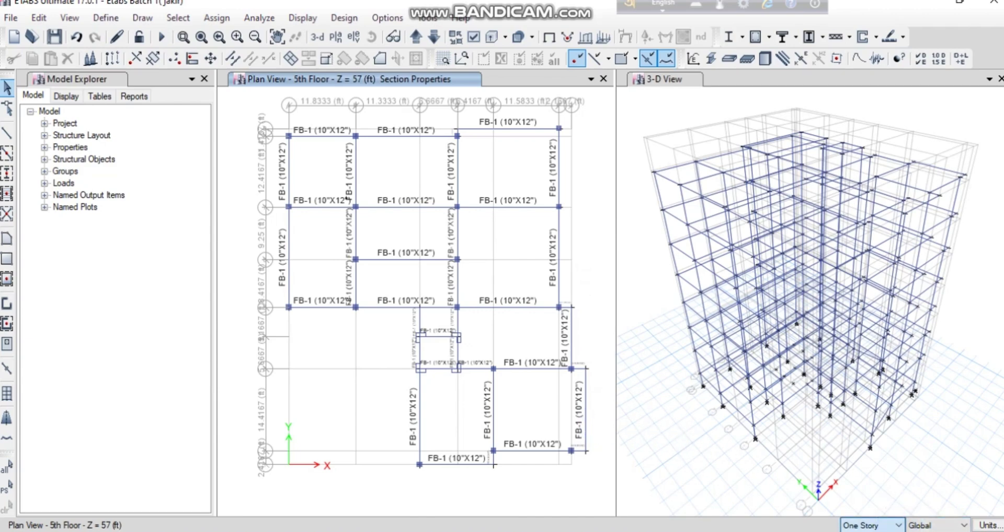
{"action": "left_click", "coordinate": [870, 531]}
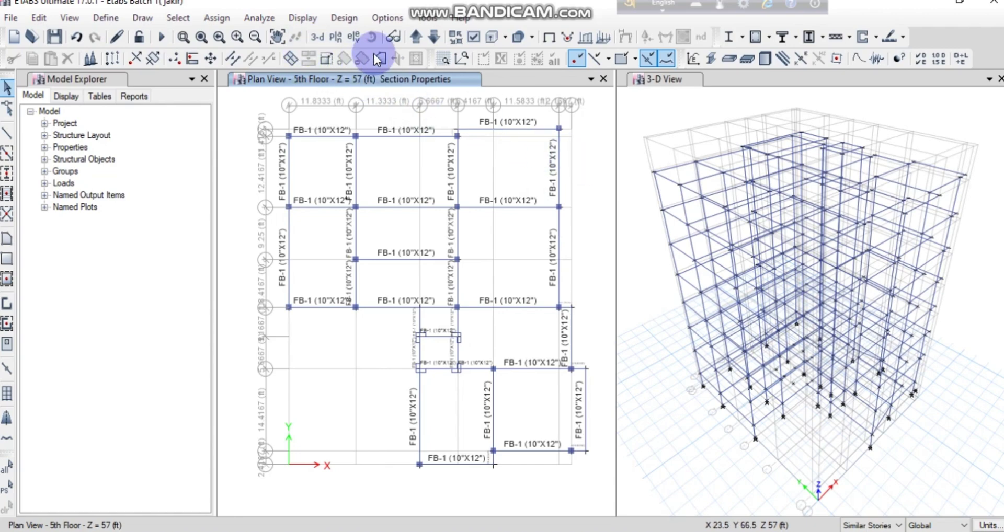
{"action": "left_click", "coordinate": [443, 37]}
{"action": "left_click", "coordinate": [442, 36]}
{"action": "left_click", "coordinate": [442, 36]}
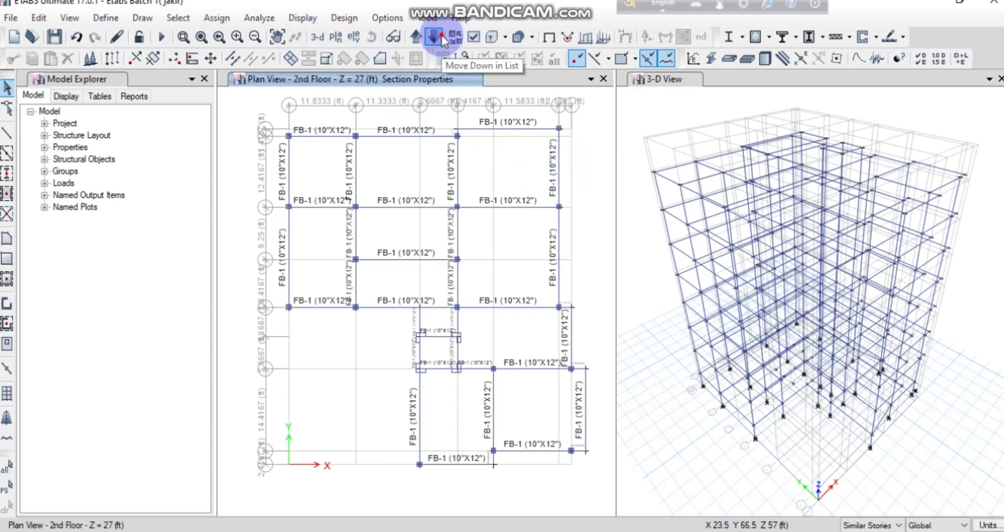
{"action": "left_click", "coordinate": [443, 37]}
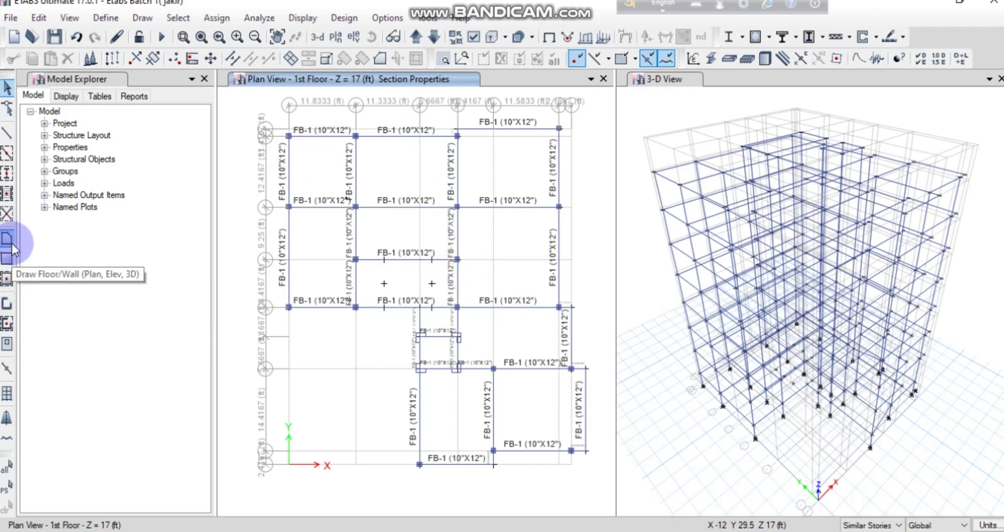
Quick-draw a Floor Slab (6") in the 1st Floor bay between grid lines A-B and 7-8
{"action": "left_click", "coordinate": [6, 281]}
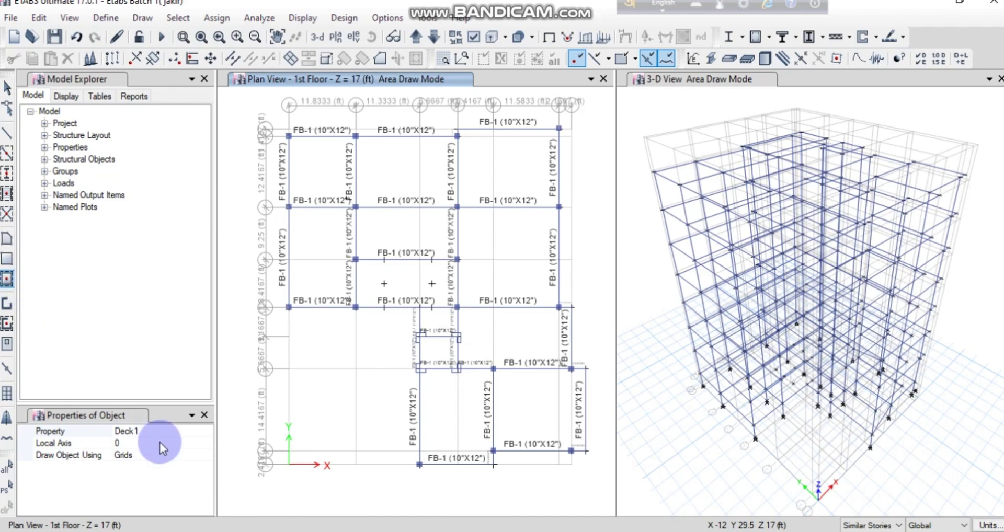
{"action": "left_click", "coordinate": [171, 432]}
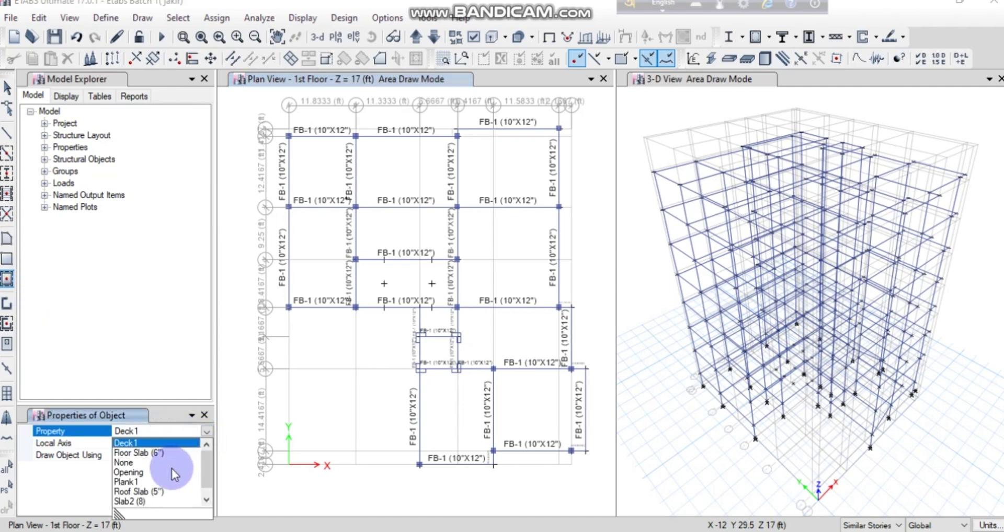
{"action": "left_click", "coordinate": [168, 453]}
{"action": "left_click", "coordinate": [391, 196]}
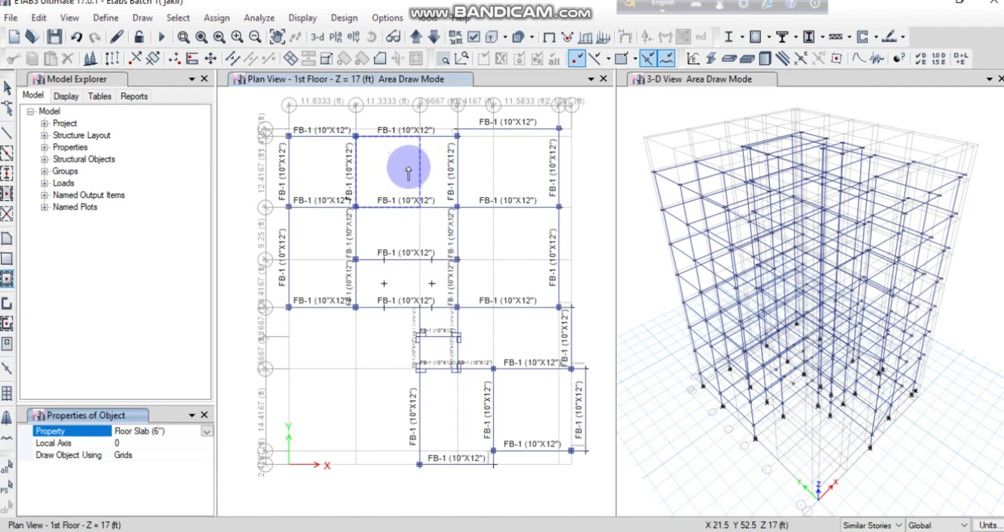
{"action": "left_click", "coordinate": [310, 173]}
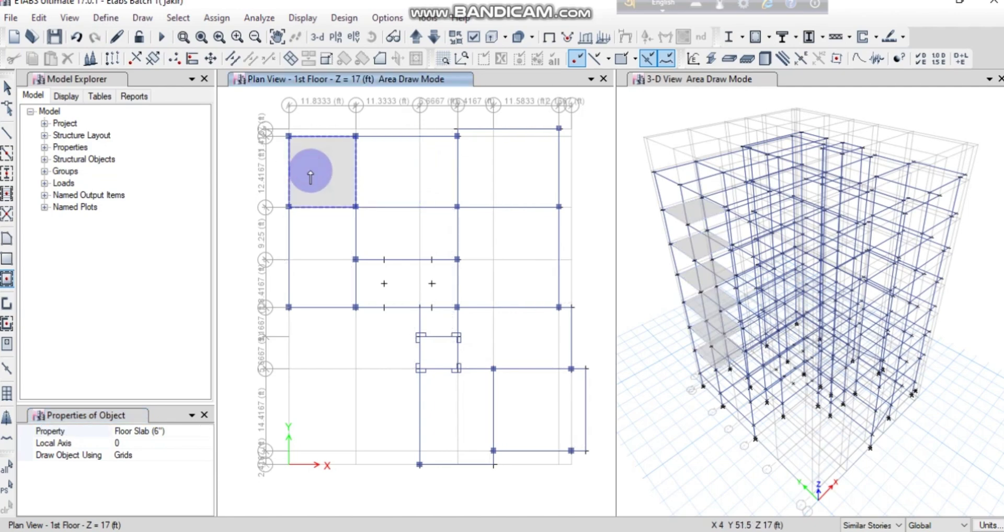
{"action": "left_click", "coordinate": [439, 325]}
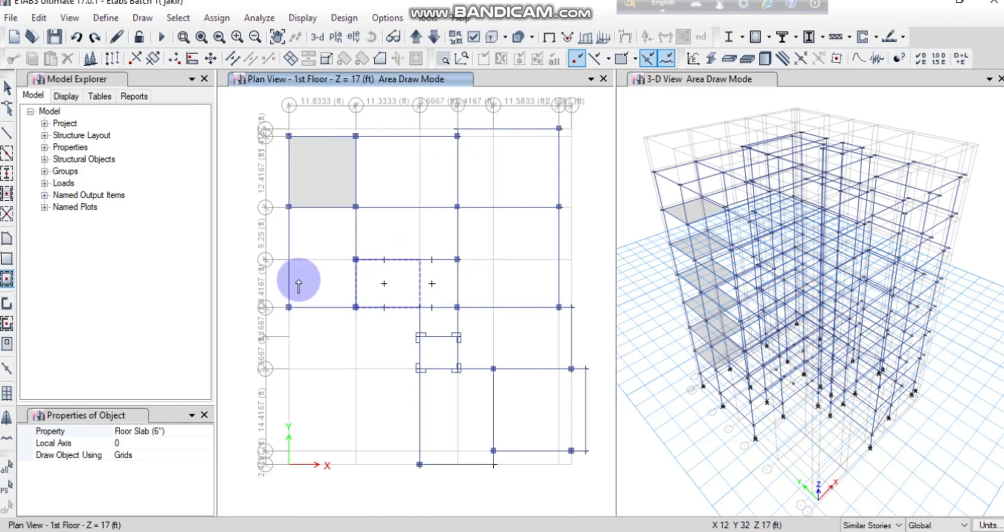
Draw rectangular Floor Slab (6") panels on the 1st Floor from B8 to D7, D9 to F7, D7 to F5, B7 to D6 and A7 to B5
{"action": "left_click", "coordinate": [6, 259]}
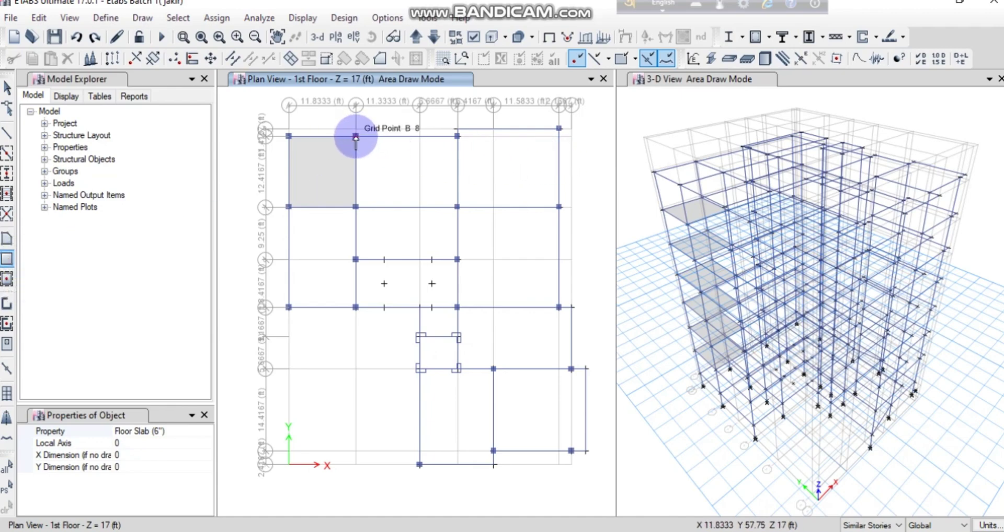
{"action": "left_click_drag", "start_coordinate": [356, 137], "coordinate": [457, 208]}
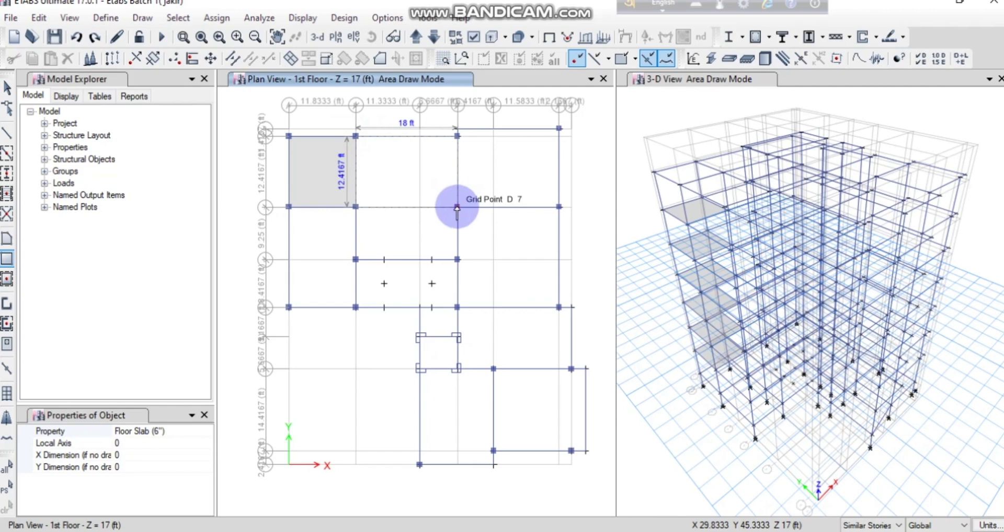
{"action": "left_click_drag", "start_coordinate": [457, 208], "coordinate": [457, 208]}
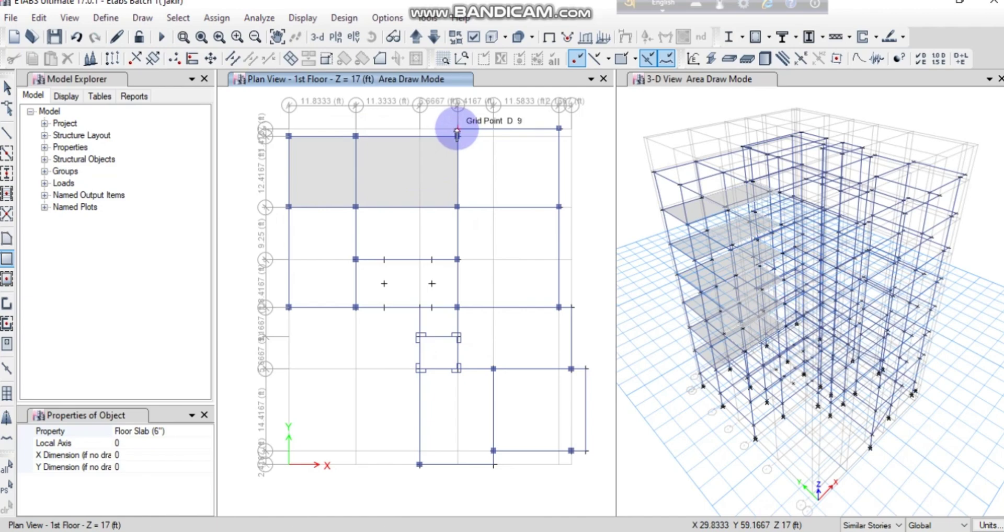
{"action": "left_click_drag", "start_coordinate": [457, 132], "coordinate": [559, 206]}
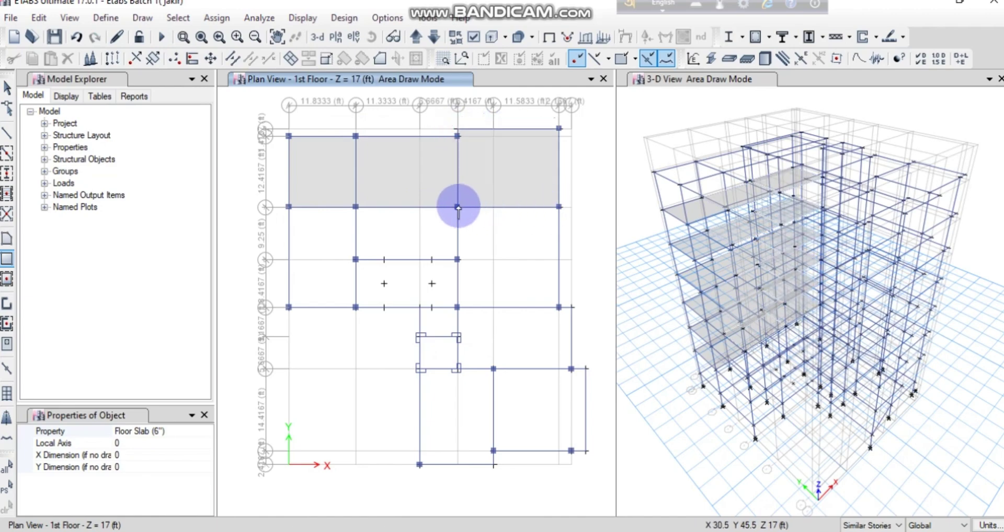
{"action": "left_click_drag", "start_coordinate": [457, 207], "coordinate": [559, 307]}
{"action": "left_click_drag", "start_coordinate": [356, 207], "coordinate": [457, 260]}
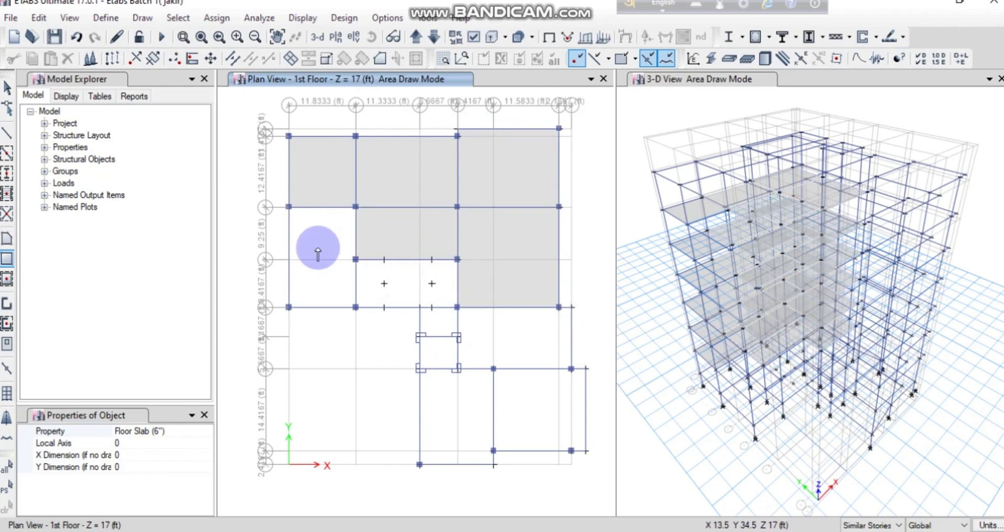
{"action": "left_click_drag", "start_coordinate": [289, 207], "coordinate": [355, 307]}
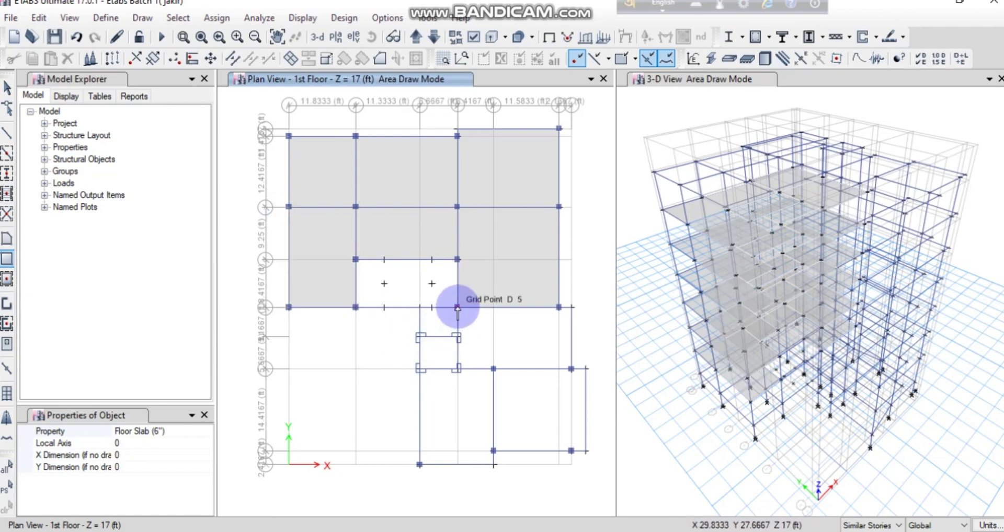
Draw rectangular slabs south of line 5: D5 to C4, D5 to G3, E3 to the cantilever end beyond G2, and C3 to E1
{"action": "left_click_drag", "start_coordinate": [457, 308], "coordinate": [419, 337]}
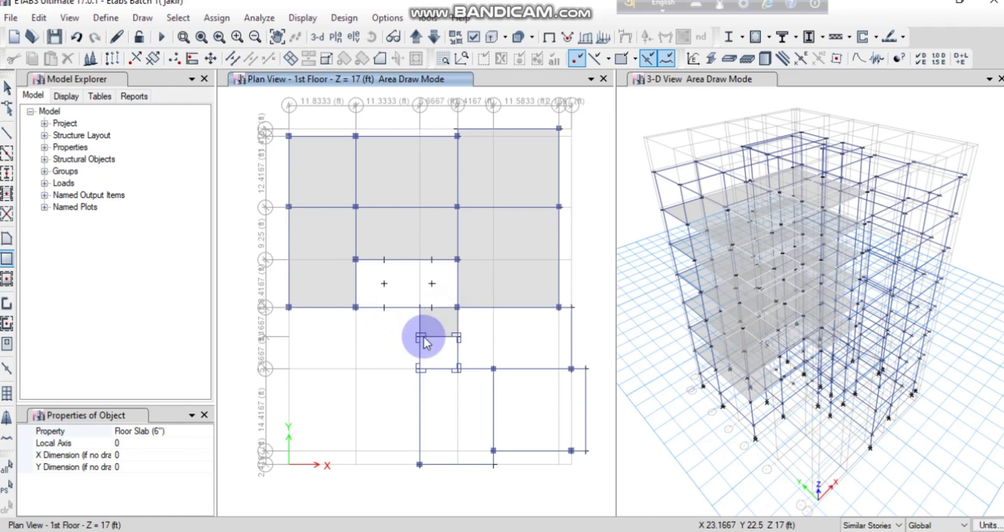
{"action": "left_click_drag", "start_coordinate": [458, 308], "coordinate": [571, 368]}
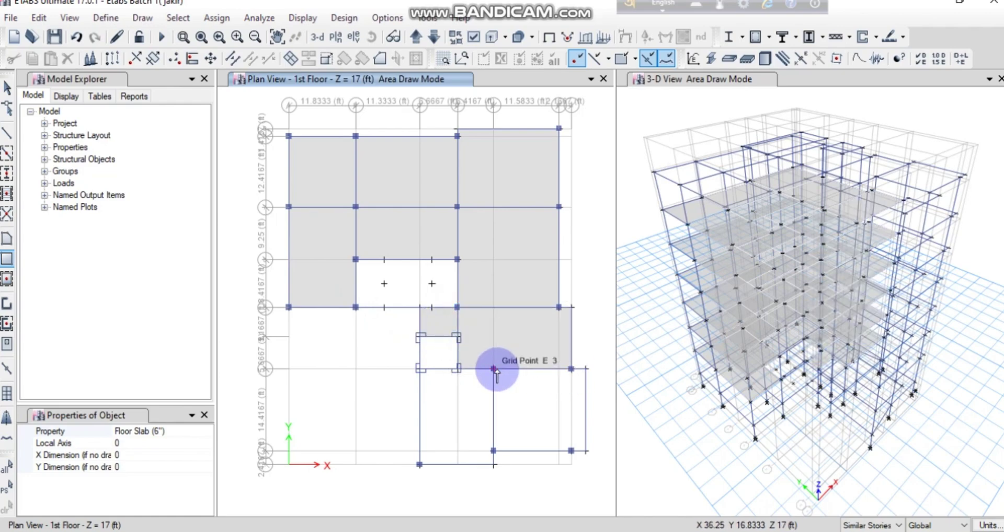
{"action": "left_click_drag", "start_coordinate": [495, 369], "coordinate": [586, 452]}
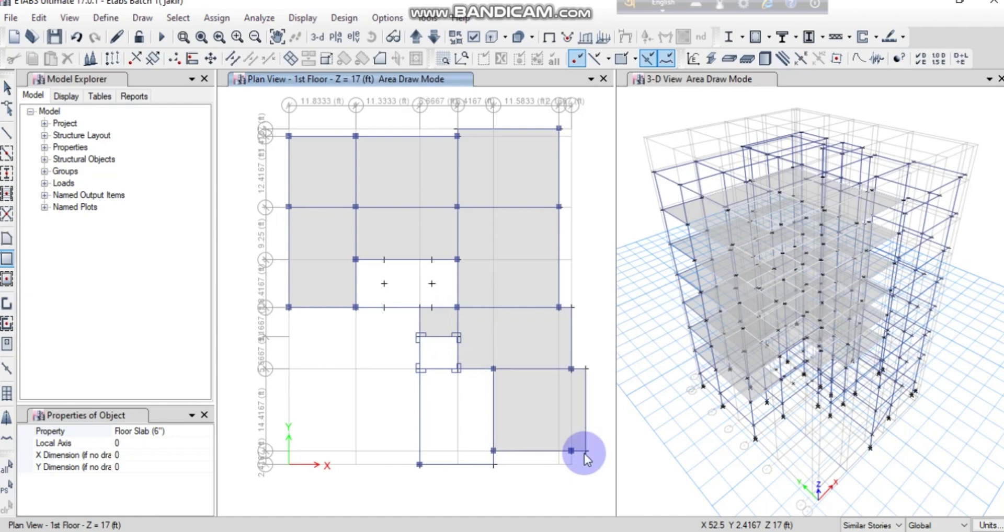
{"action": "left_click_drag", "start_coordinate": [419, 369], "coordinate": [493, 464]}
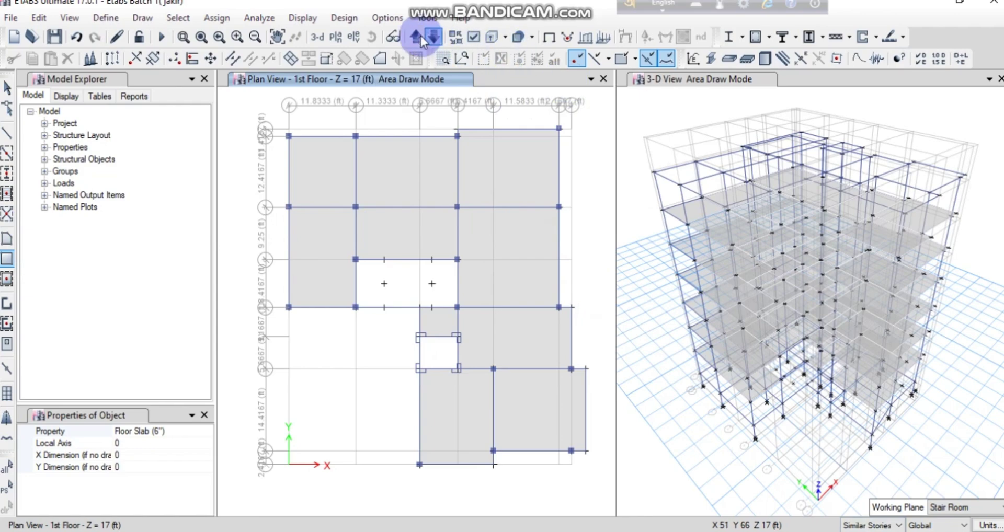
Show the GF plan at Z = 6 ft and set the story scope to One Story
{"action": "left_click", "coordinate": [434, 38]}
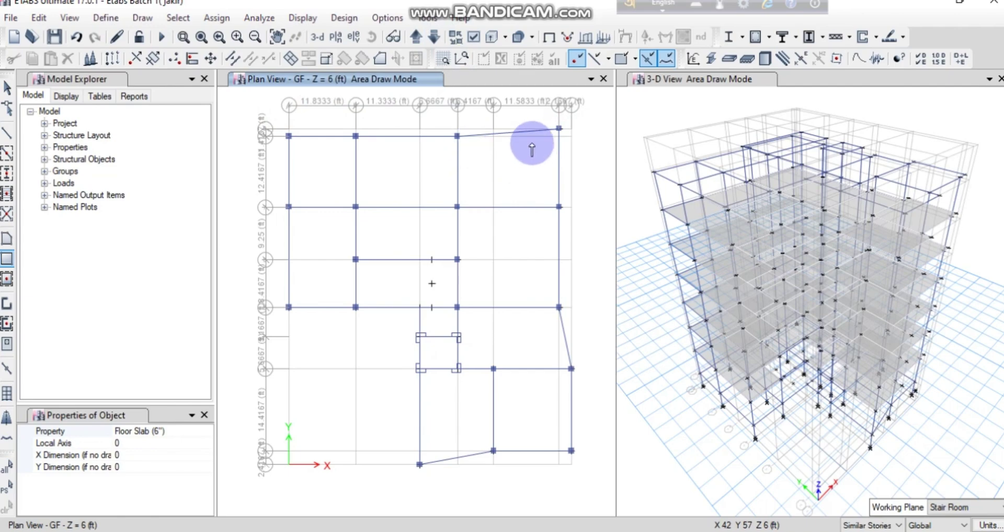
{"action": "left_click", "coordinate": [898, 526]}
{"action": "left_click", "coordinate": [873, 531]}
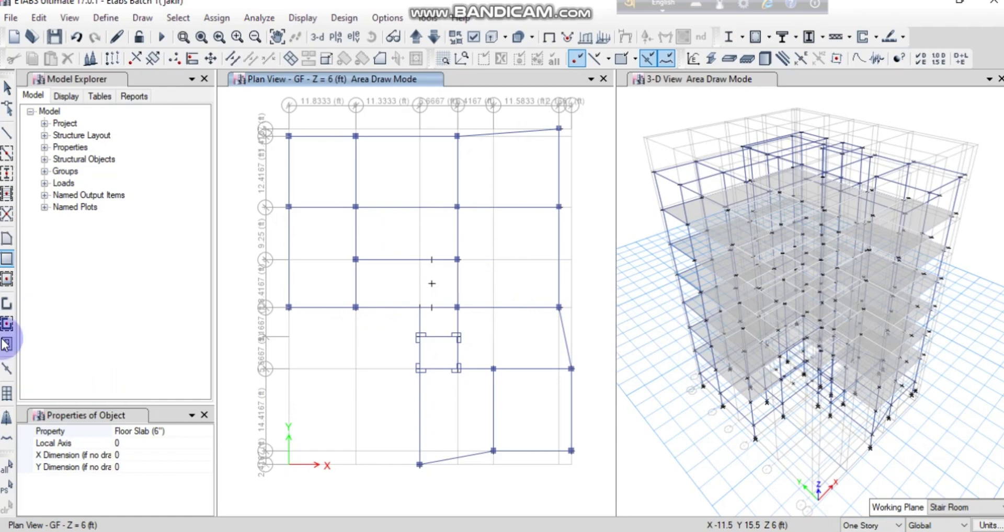
Draw a four-sided Floor Slab (6") through D8, F9, F7 and D7 on the GF plan, and select the new slab
{"action": "left_click", "coordinate": [6, 240]}
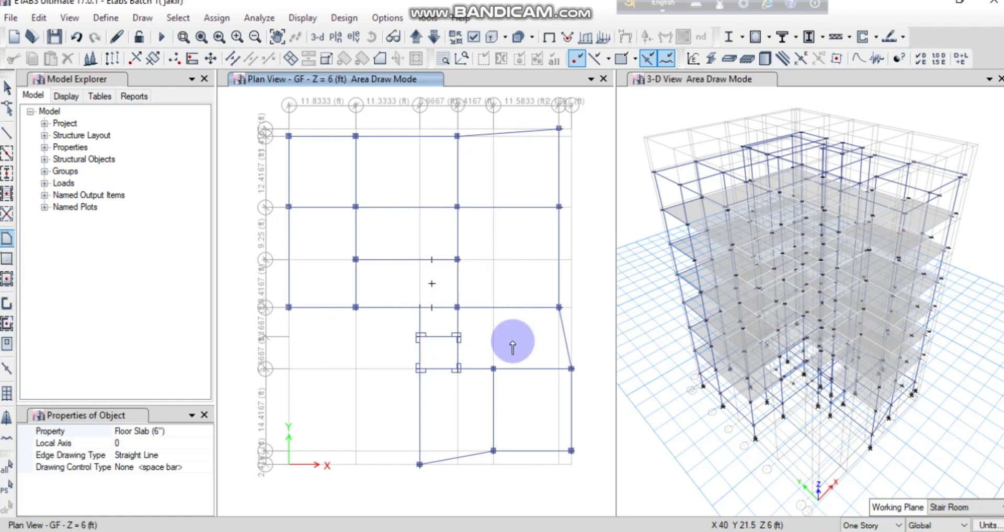
{"action": "left_click", "coordinate": [457, 137]}
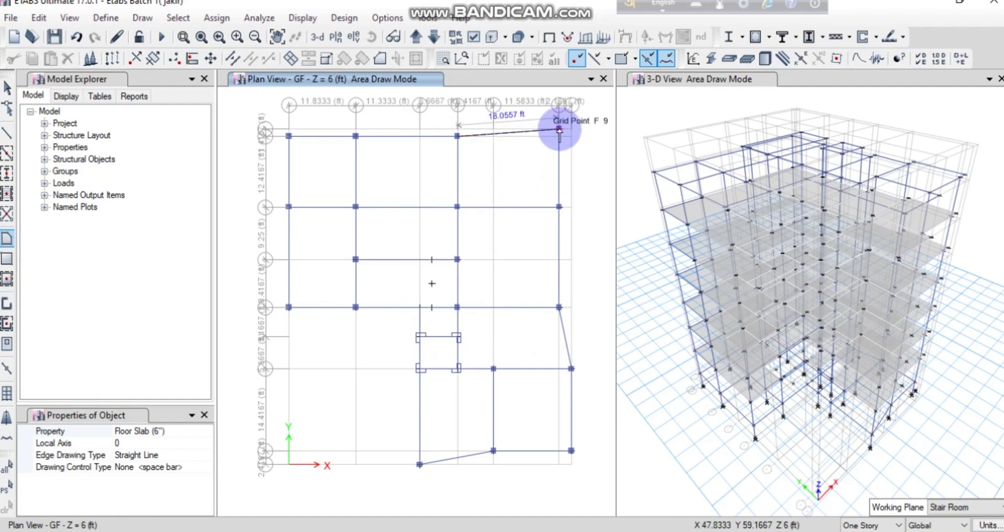
{"action": "left_click", "coordinate": [558, 129]}
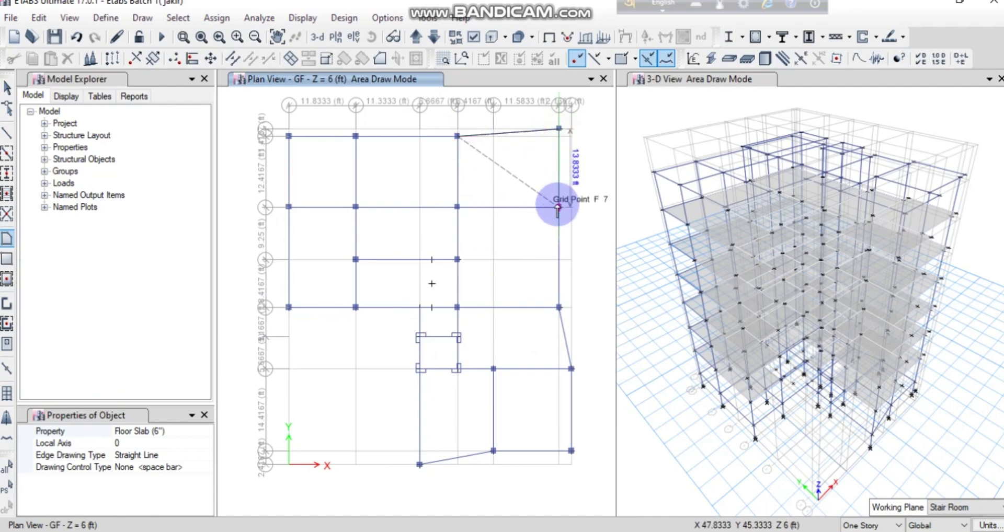
{"action": "left_click", "coordinate": [558, 207]}
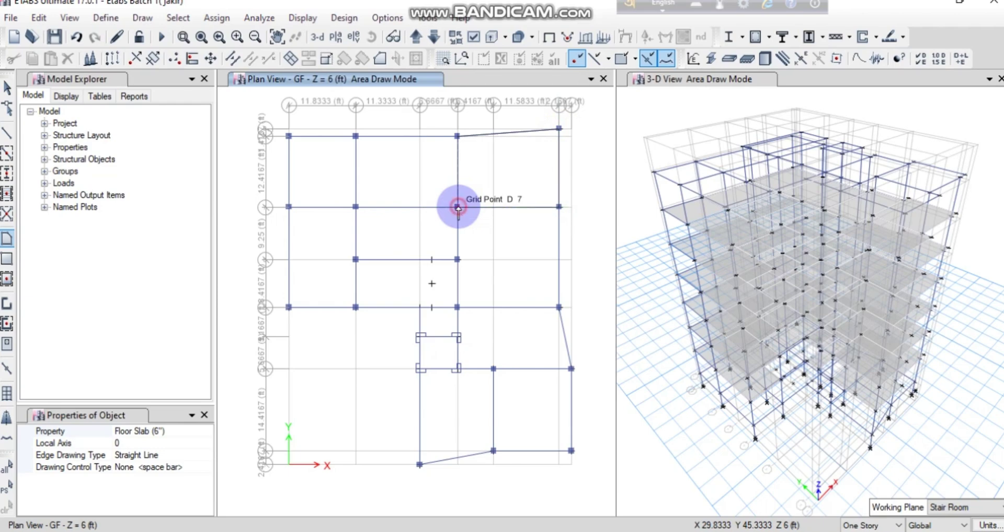
{"action": "double_click", "coordinate": [473, 193]}
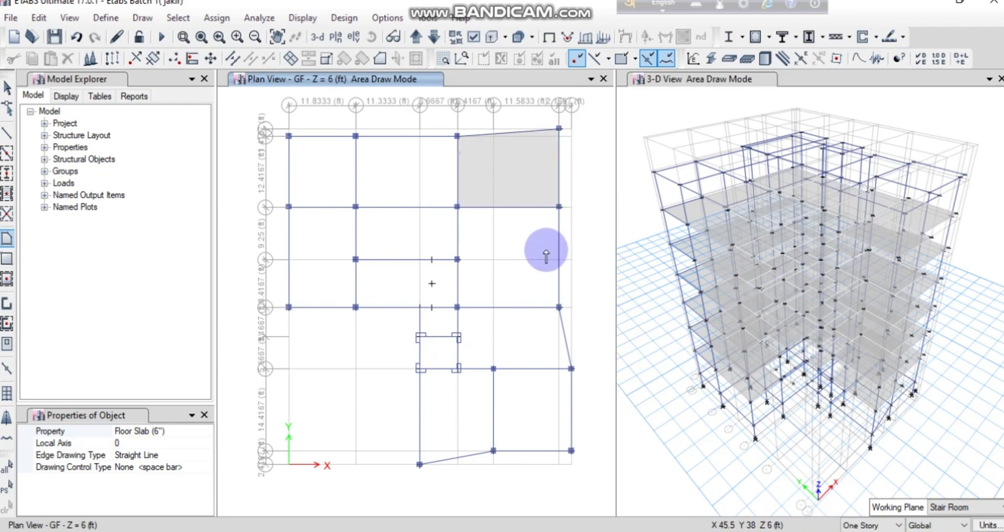
{"action": "key", "text": "Escape"}
{"action": "left_click", "coordinate": [511, 186]}
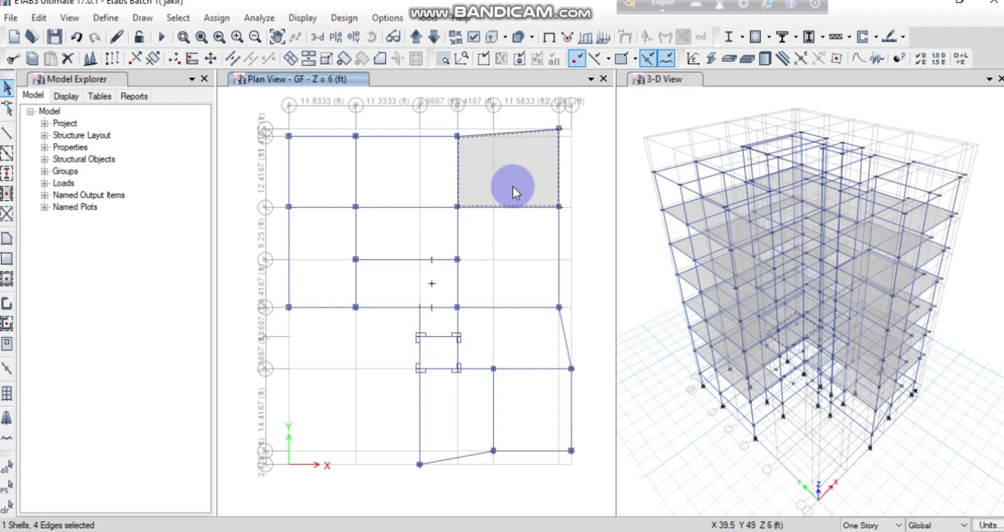
Delete the selected slab between D8, F9, F7 and D7 from the GF plan and bring the plan view up to Roof at Z = 77 ft
{"action": "key", "text": "Delete"}
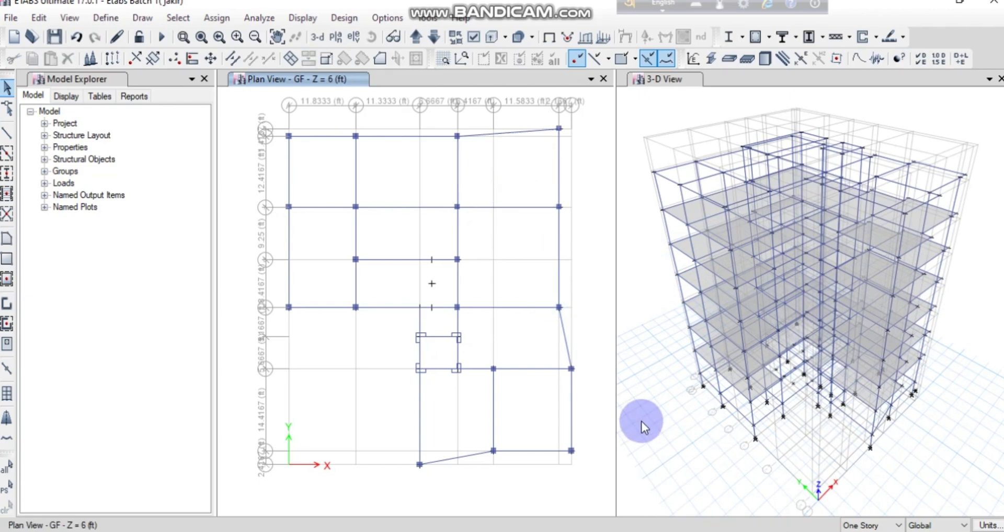
{"action": "left_click", "coordinate": [418, 41]}
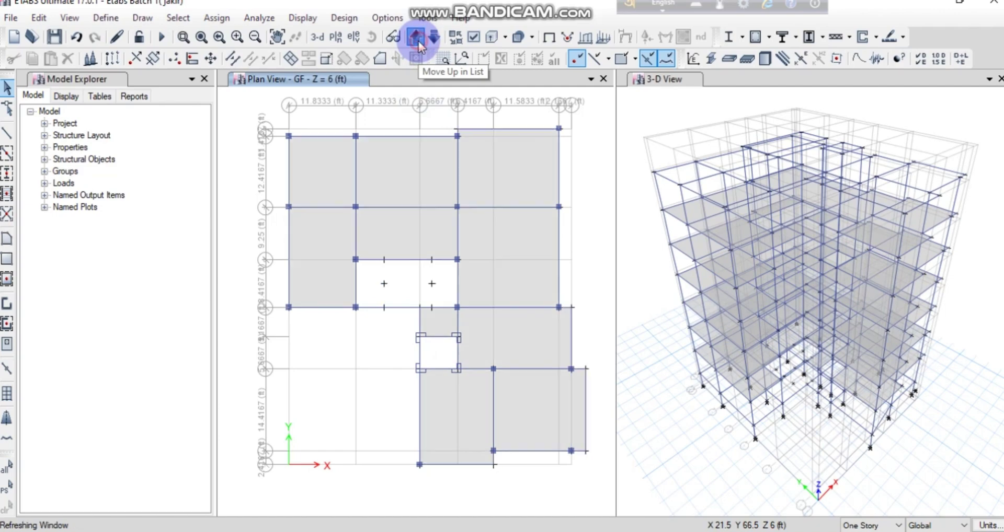
{"action": "left_click", "coordinate": [420, 41]}
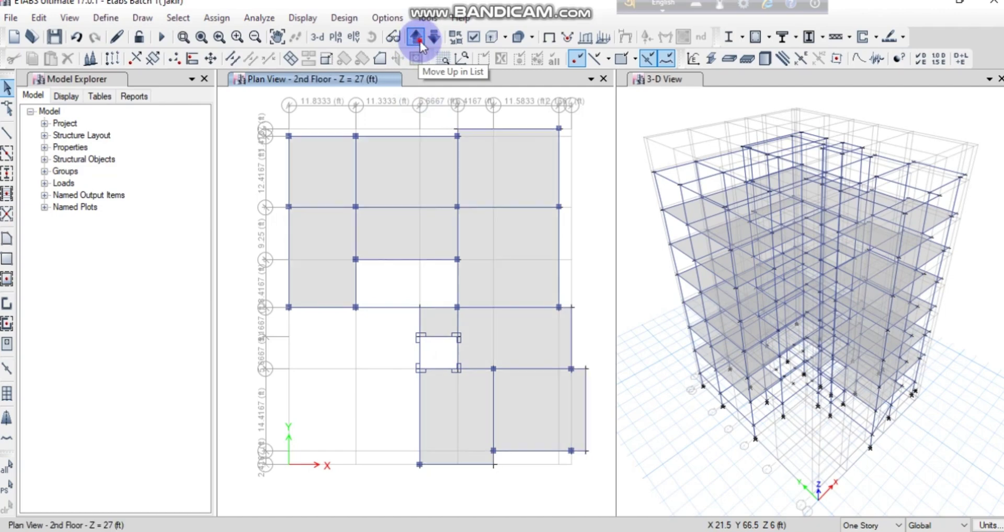
{"action": "left_click", "coordinate": [420, 41]}
{"action": "left_click", "coordinate": [420, 41]}
{"action": "left_click", "coordinate": [419, 40]}
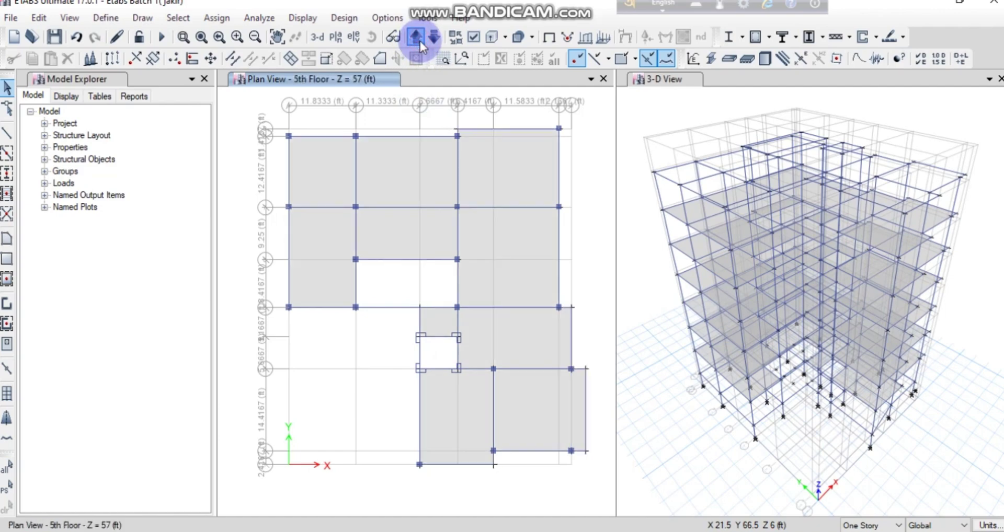
{"action": "left_click", "coordinate": [418, 40]}
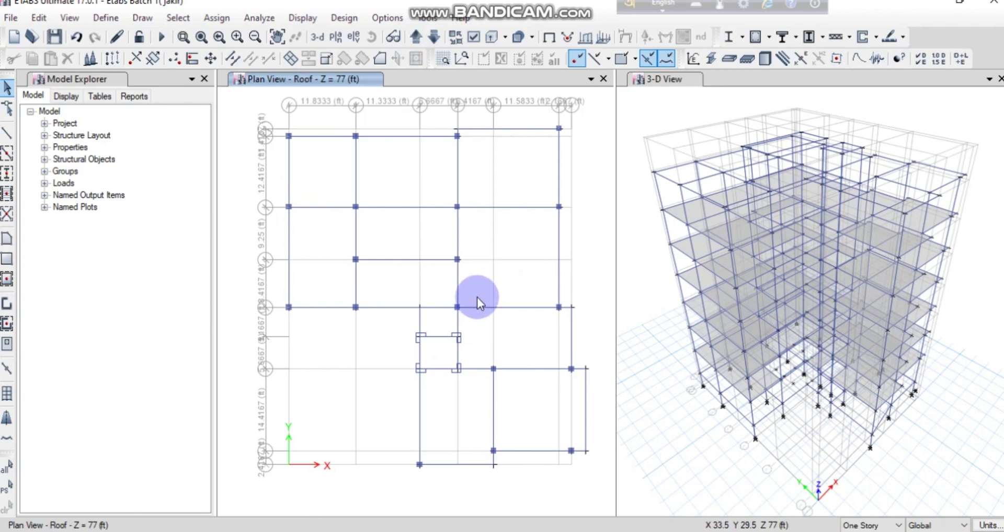
Draw rectangular Roof Slab (5") panels on the Roof from A8 to B7, B8 to D7, D9 to F7, D7 to F5 and D5 to G3
{"action": "left_click", "coordinate": [7, 259]}
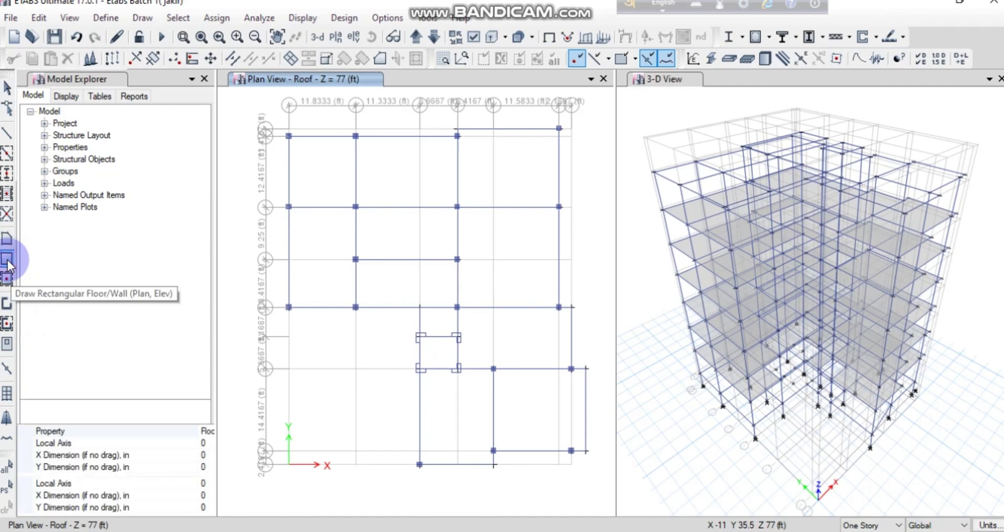
{"action": "left_click", "coordinate": [185, 432]}
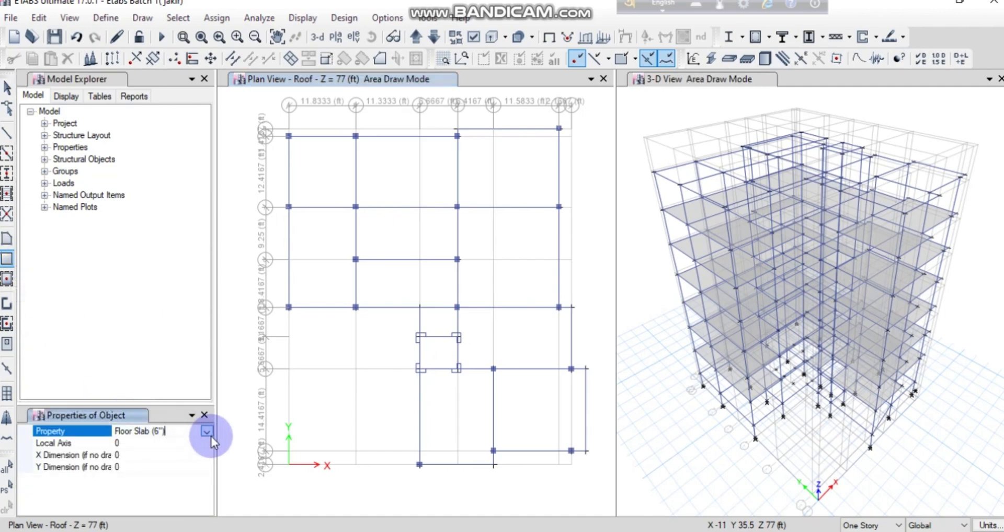
{"action": "left_click", "coordinate": [207, 431]}
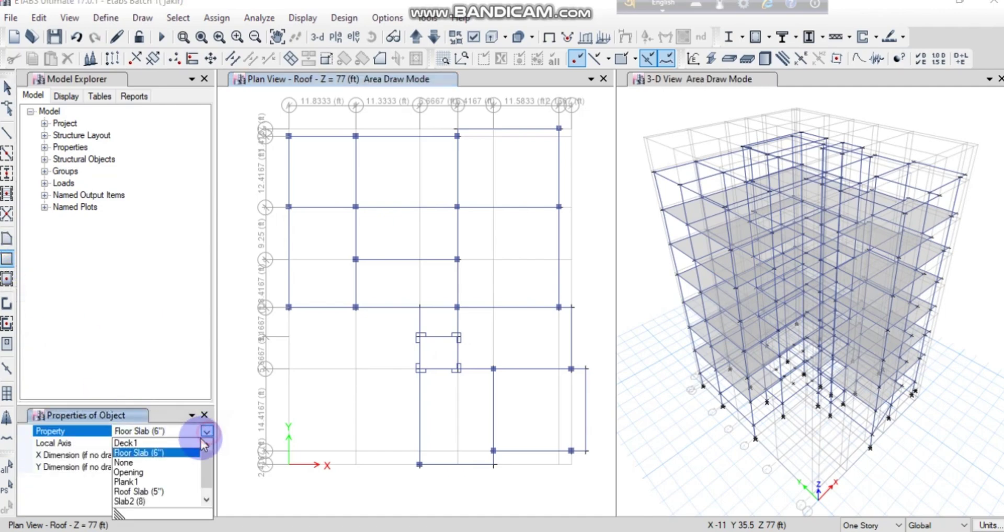
{"action": "left_click", "coordinate": [163, 493]}
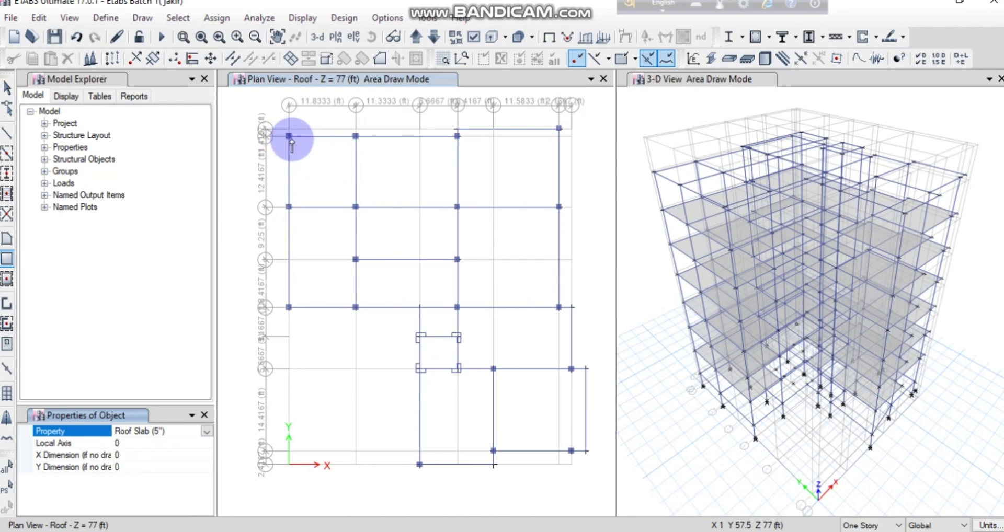
{"action": "left_click_drag", "start_coordinate": [288, 137], "coordinate": [355, 206]}
{"action": "mouse_move", "coordinate": [358, 139]}
{"action": "left_mouse_down"}
{"action": "mouse_move", "coordinate": [415, 197]}
{"action": "mouse_move", "coordinate": [457, 212]}
{"action": "mouse_move", "coordinate": [453, 184]}
{"action": "mouse_move", "coordinate": [455, 193]}
{"action": "left_mouse_up"}
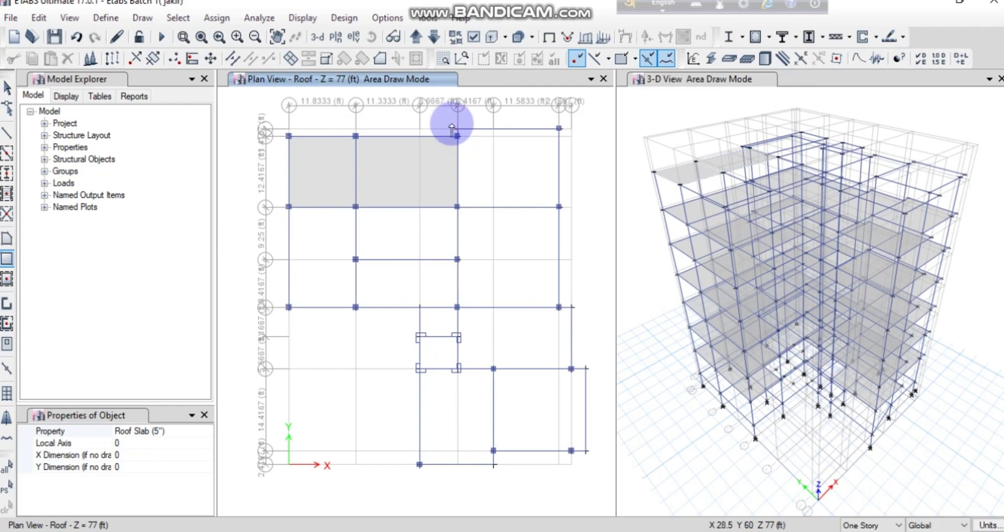
{"action": "left_click_drag", "start_coordinate": [474, 150], "coordinate": [559, 207]}
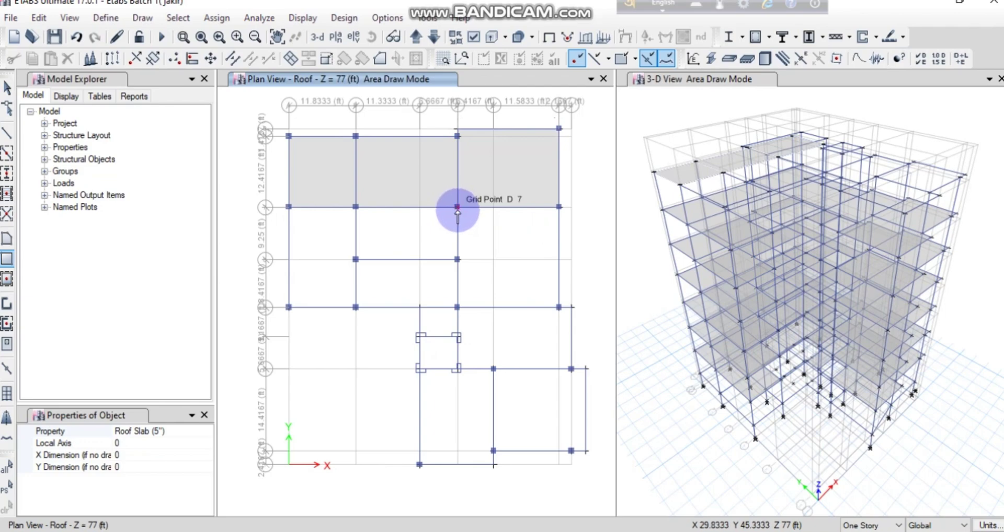
{"action": "left_click_drag", "start_coordinate": [457, 207], "coordinate": [559, 307]}
{"action": "left_click_drag", "start_coordinate": [457, 306], "coordinate": [571, 368]}
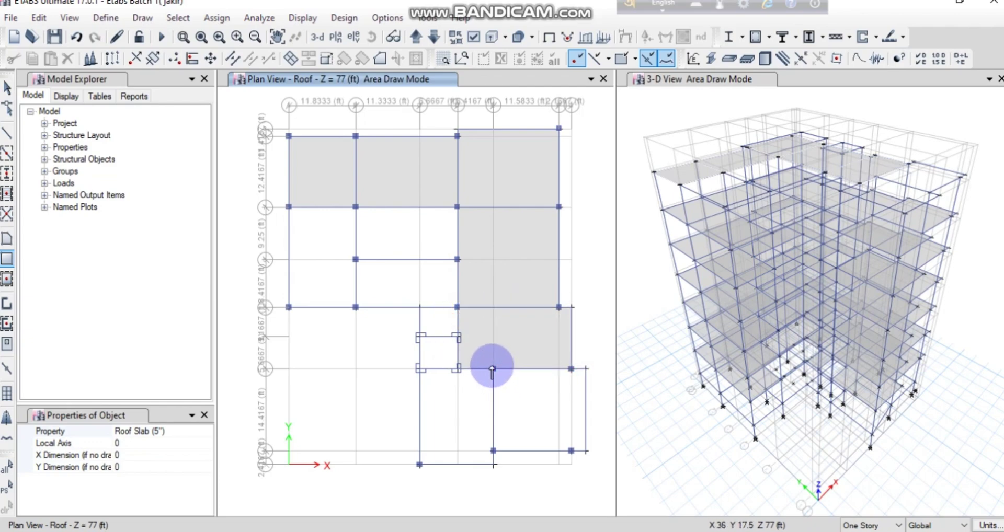
Draw the remaining rectangular roof slabs: E3 to the cantilever end beyond G2, E3 to C1, A7 to B5, B7 to D6 and C5 to D4
{"action": "left_click_drag", "start_coordinate": [493, 368], "coordinate": [585, 451]}
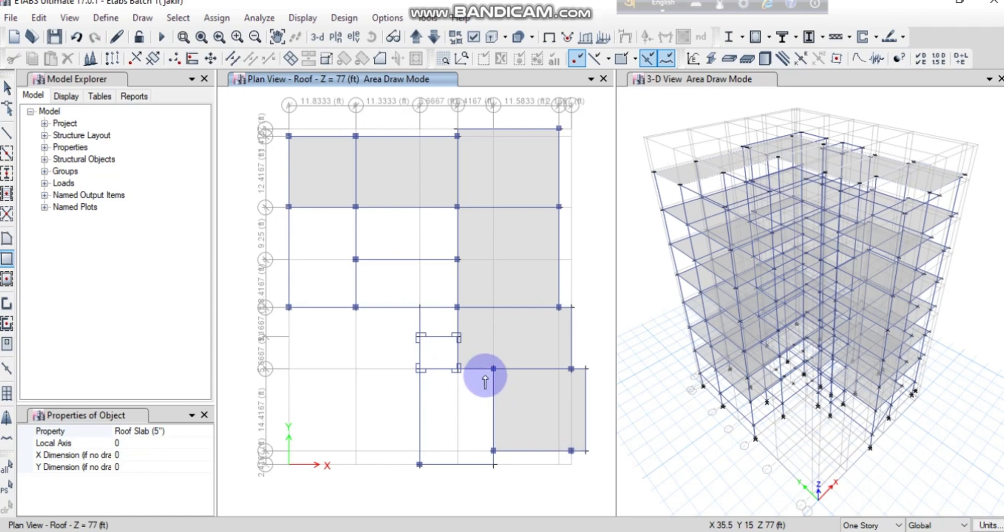
{"action": "left_click_drag", "start_coordinate": [491, 370], "coordinate": [420, 465]}
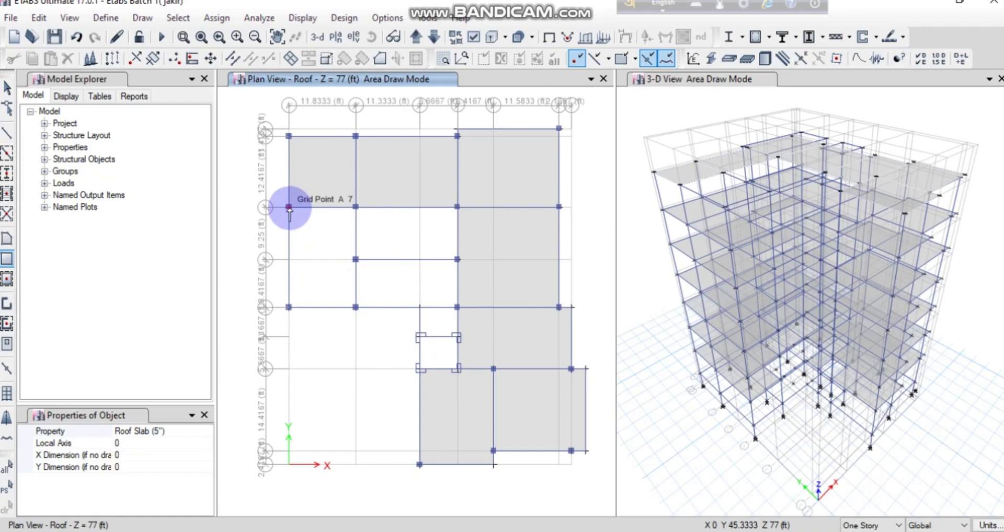
{"action": "left_click_drag", "start_coordinate": [288, 208], "coordinate": [356, 307]}
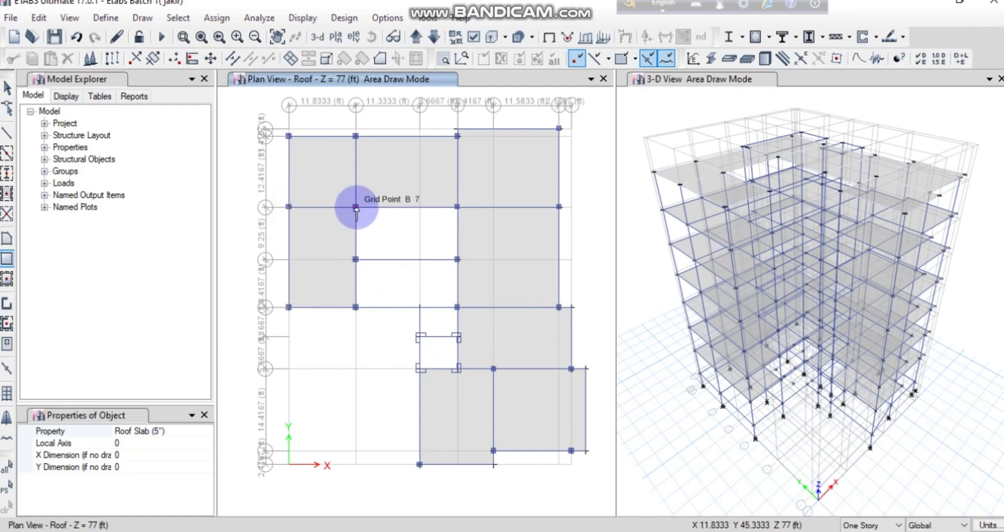
{"action": "left_click_drag", "start_coordinate": [356, 207], "coordinate": [457, 259]}
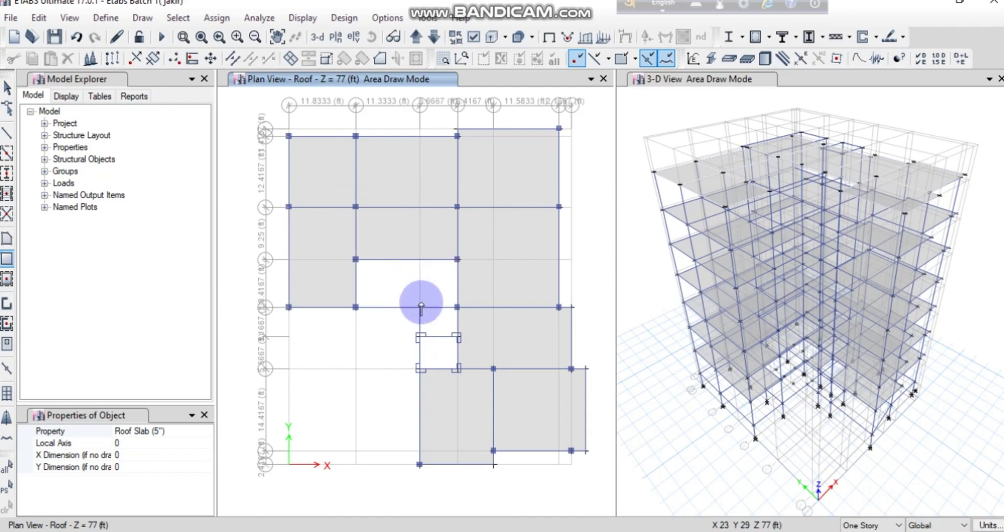
{"action": "left_click_drag", "start_coordinate": [420, 307], "coordinate": [457, 337]}
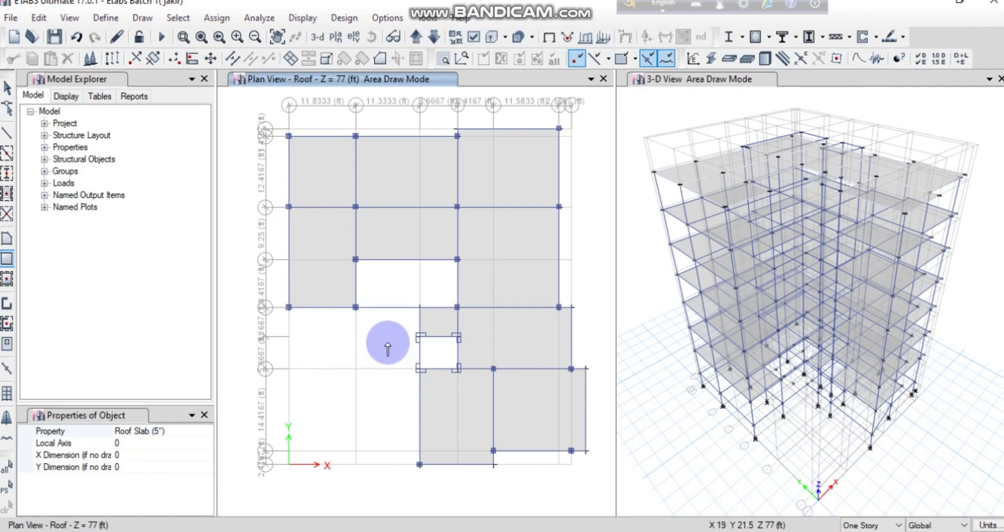
On the Stair Room plan at Z = 85 ft, draw rectangular Roof Slab (5") panels from B6 to D5 and C4 to D3
{"action": "left_click", "coordinate": [419, 39]}
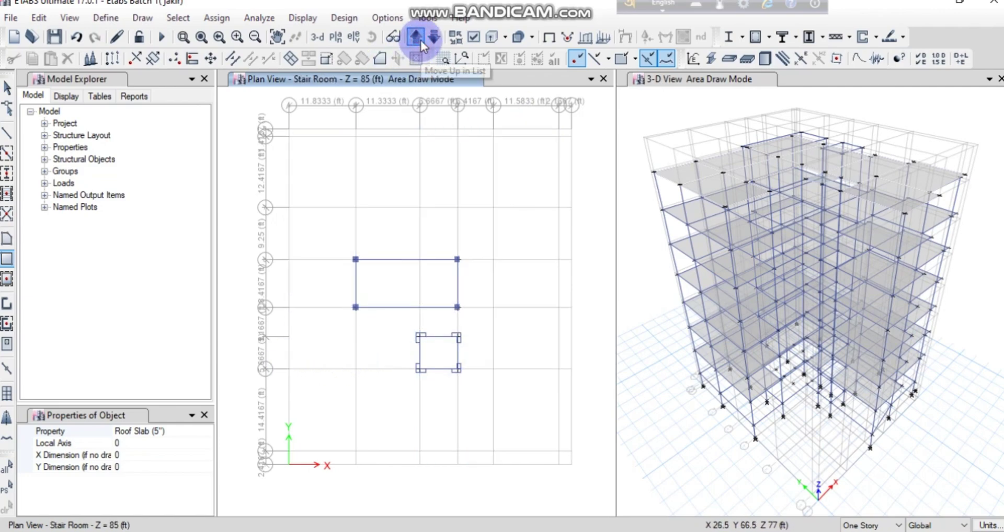
{"action": "left_click", "coordinate": [356, 260]}
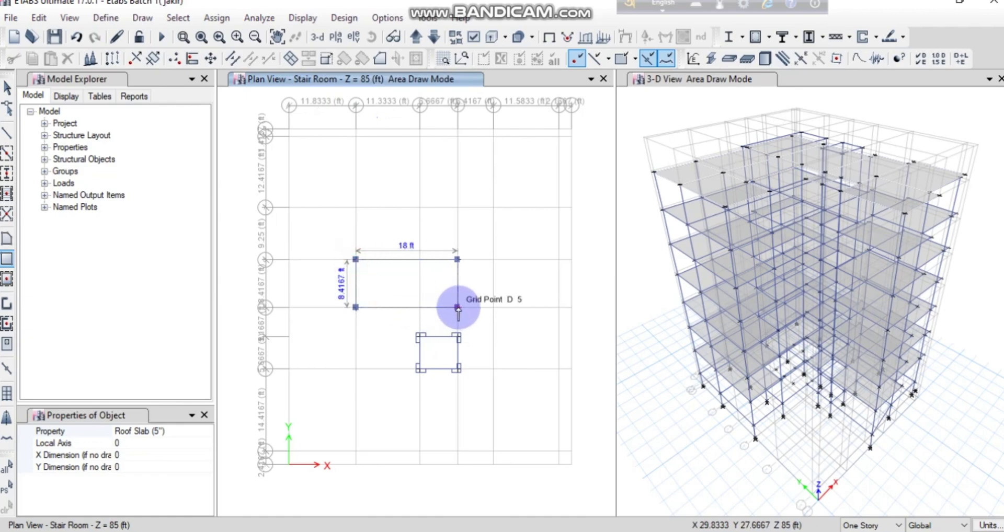
{"action": "left_click", "coordinate": [458, 308]}
{"action": "left_click", "coordinate": [420, 337]}
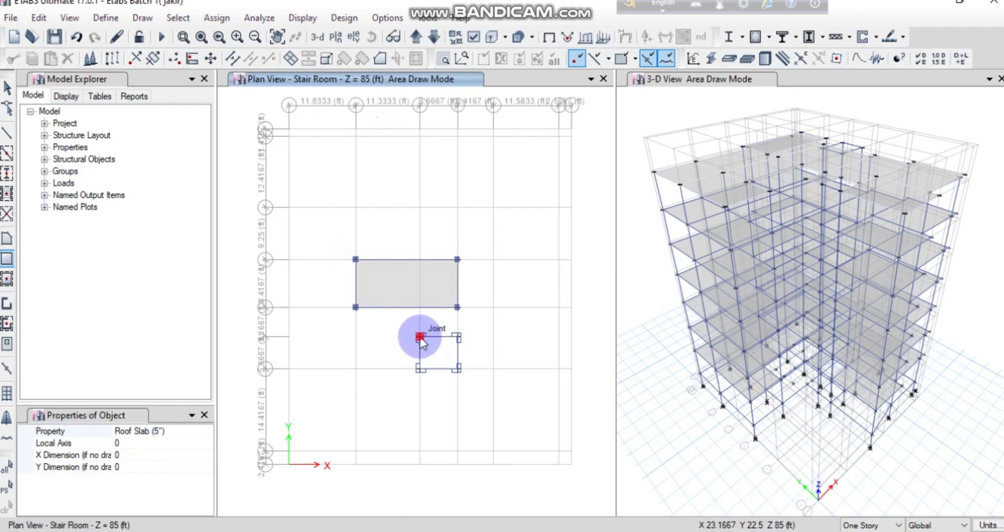
{"action": "left_click", "coordinate": [458, 369]}
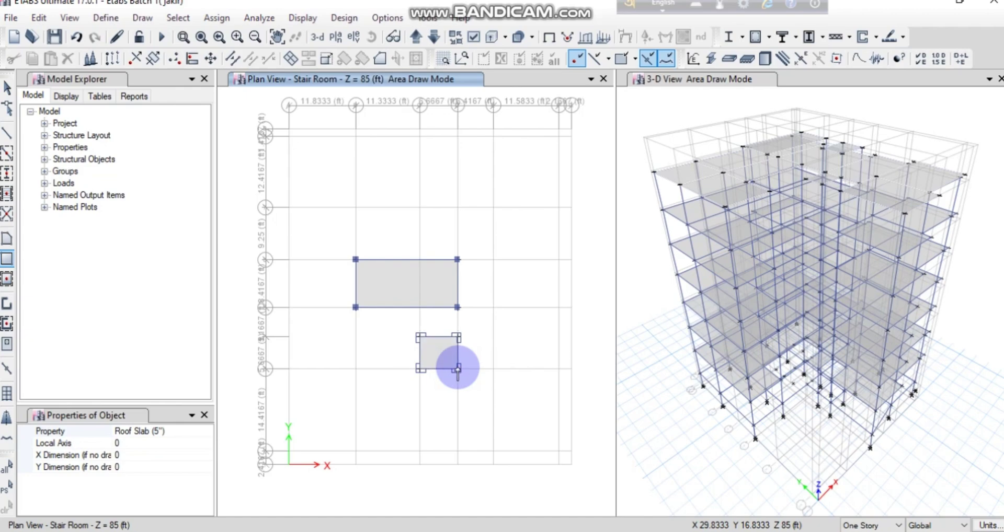